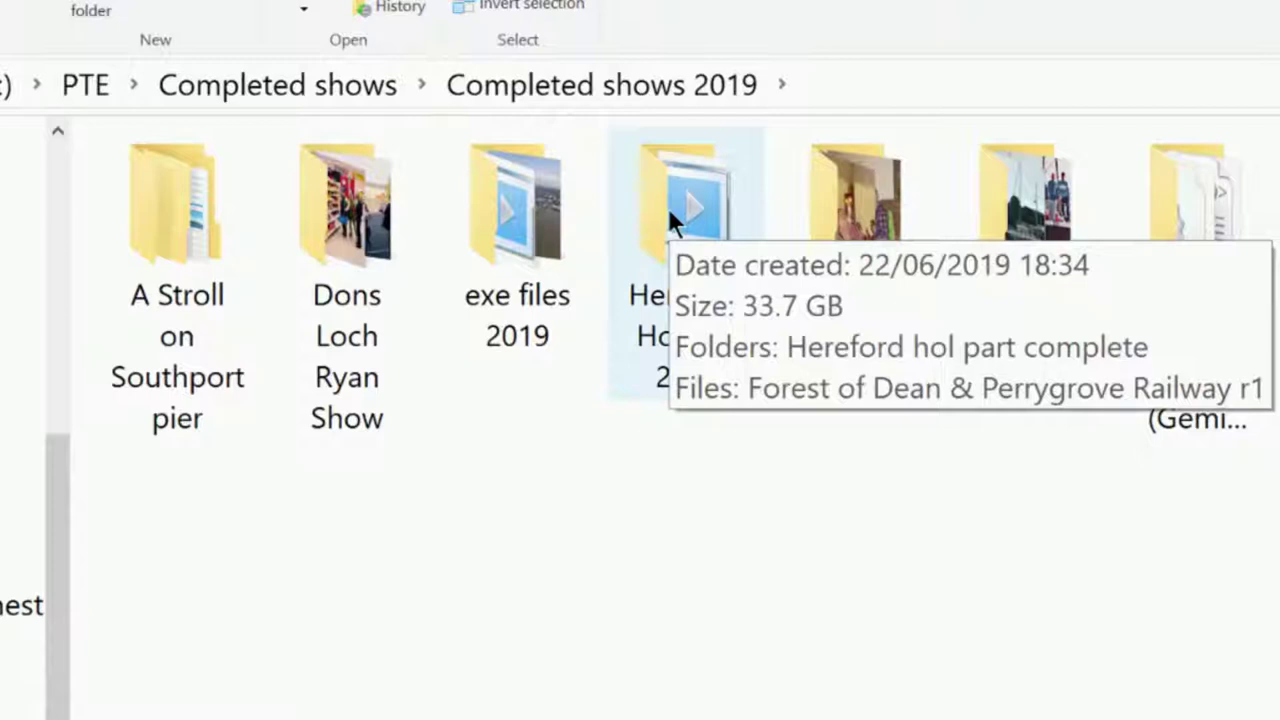
Open the Day 2 Hereford City folder inside Hereford Holiday 2019, under Hereford hol part complete
{"action": "double_click", "coordinate": [668, 214]}
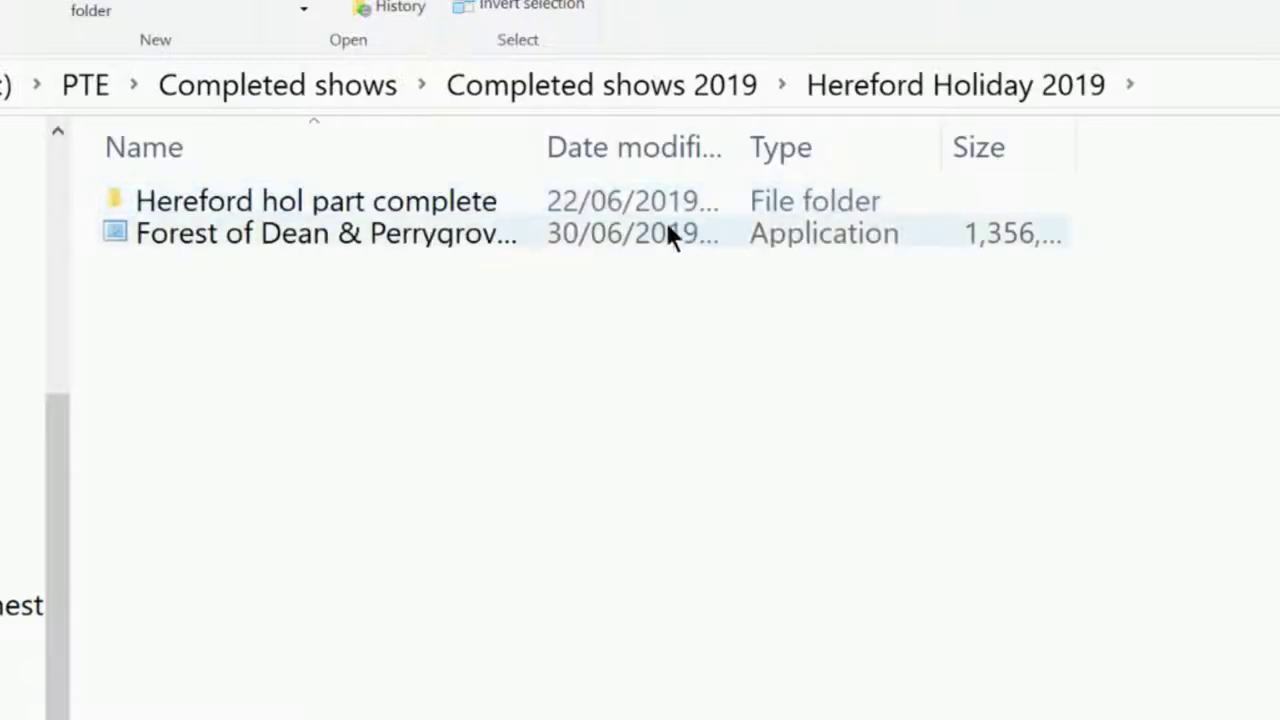
{"action": "left_click", "coordinate": [467, 203]}
{"action": "double_click", "coordinate": [467, 203]}
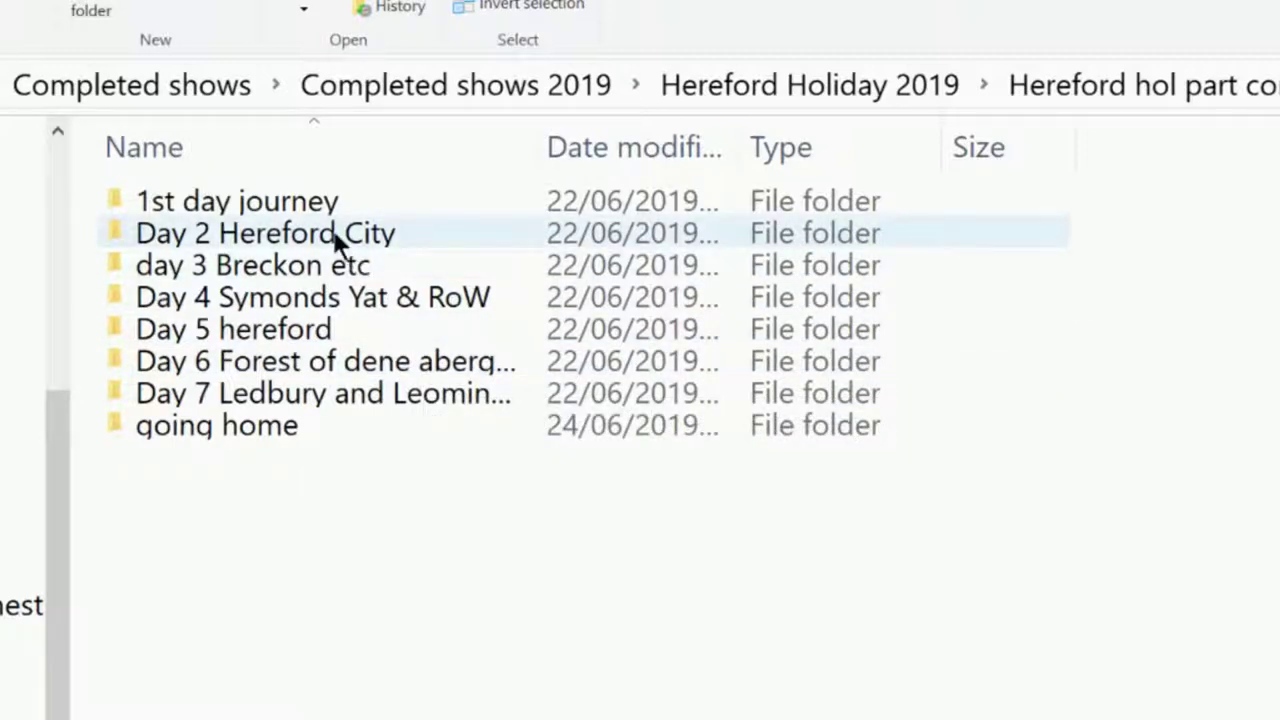
{"action": "mouse_move", "coordinate": [336, 238]}
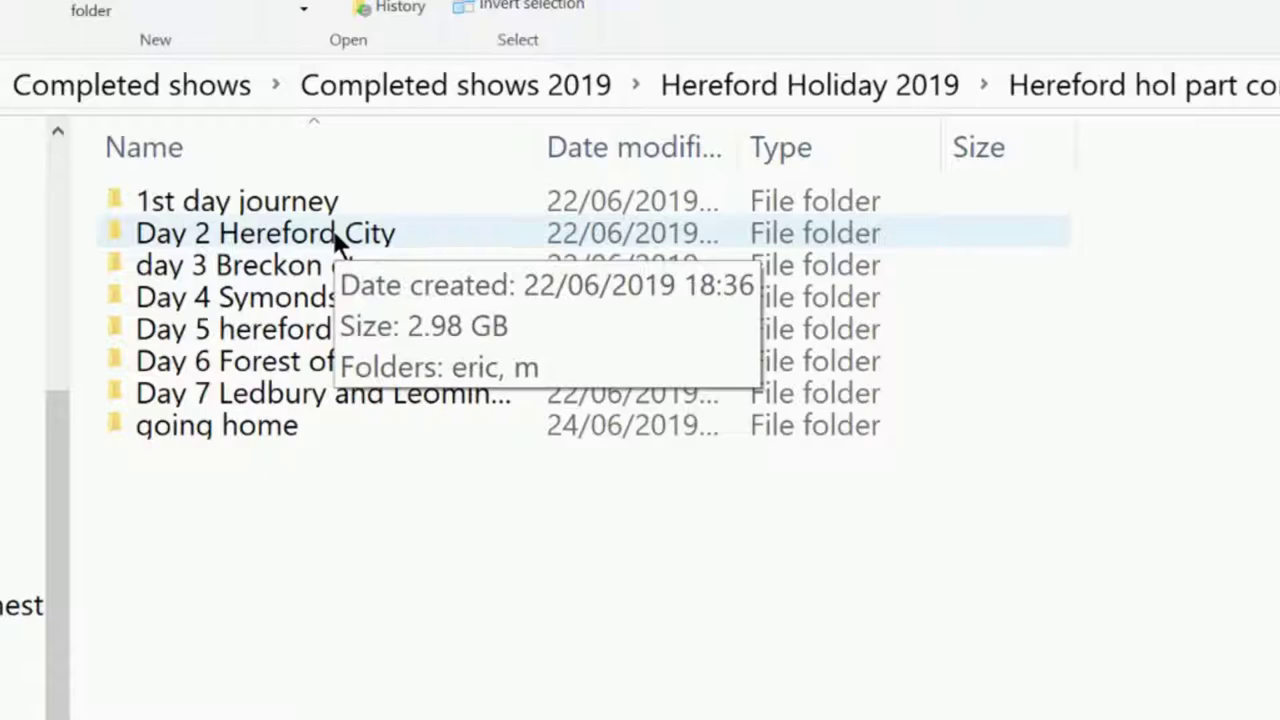
{"action": "left_click", "coordinate": [333, 230]}
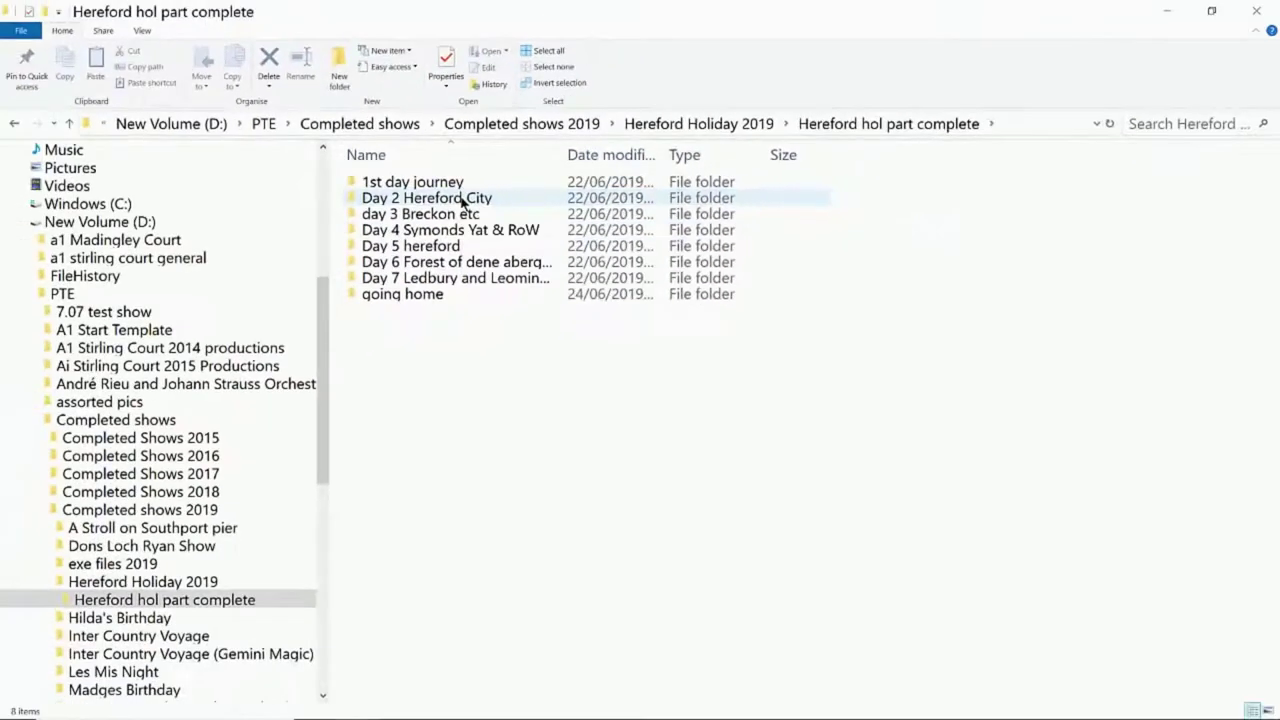
{"action": "double_click", "coordinate": [460, 198]}
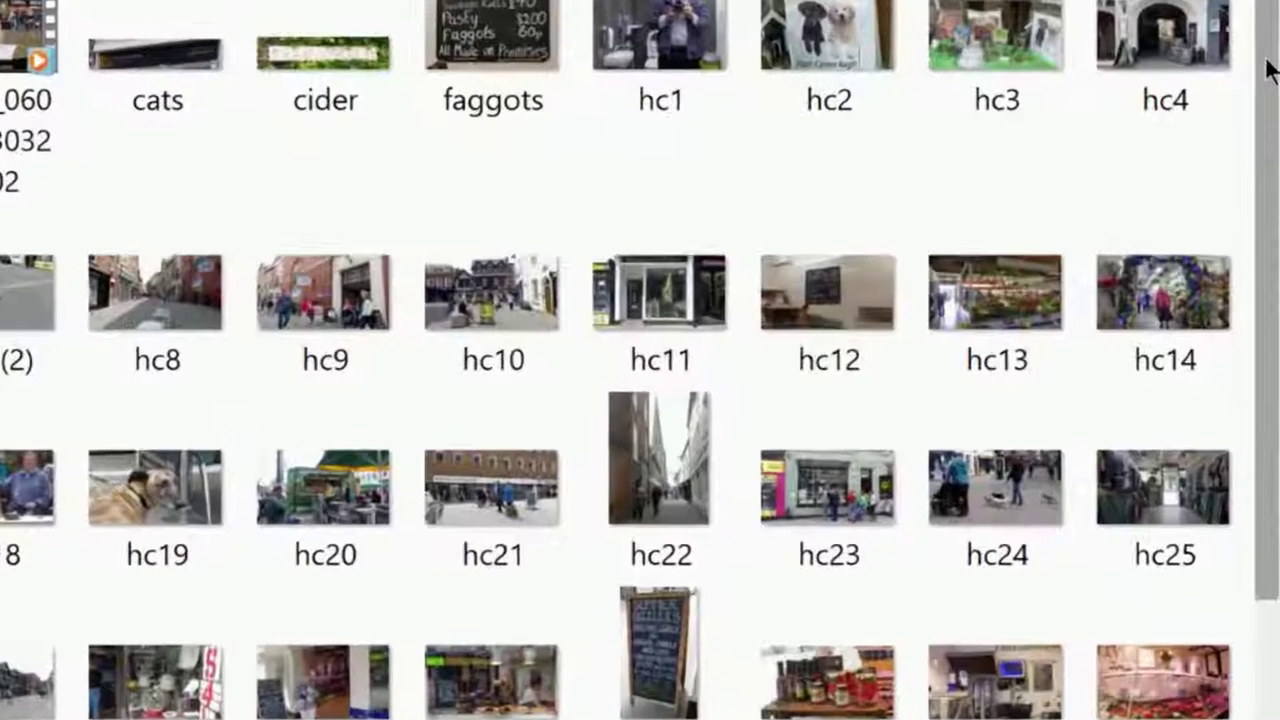
Open the Herefordshire Holiday 2019. Pt 2 city project file from the pictures folder in PicturesToExe
{"action": "scroll", "coordinate": [1275, 147], "scroll_direction": "down", "scroll_amount": 3}
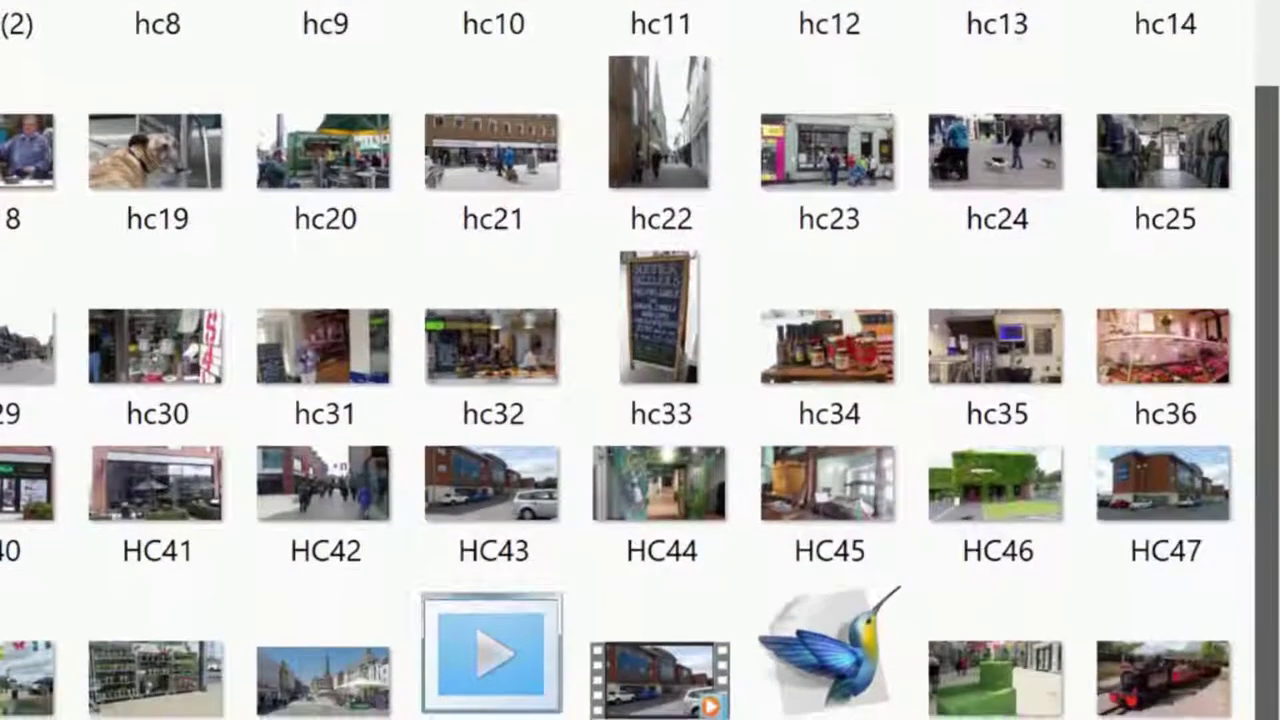
{"action": "scroll", "coordinate": [1276, 390], "scroll_direction": "down", "scroll_amount": 2}
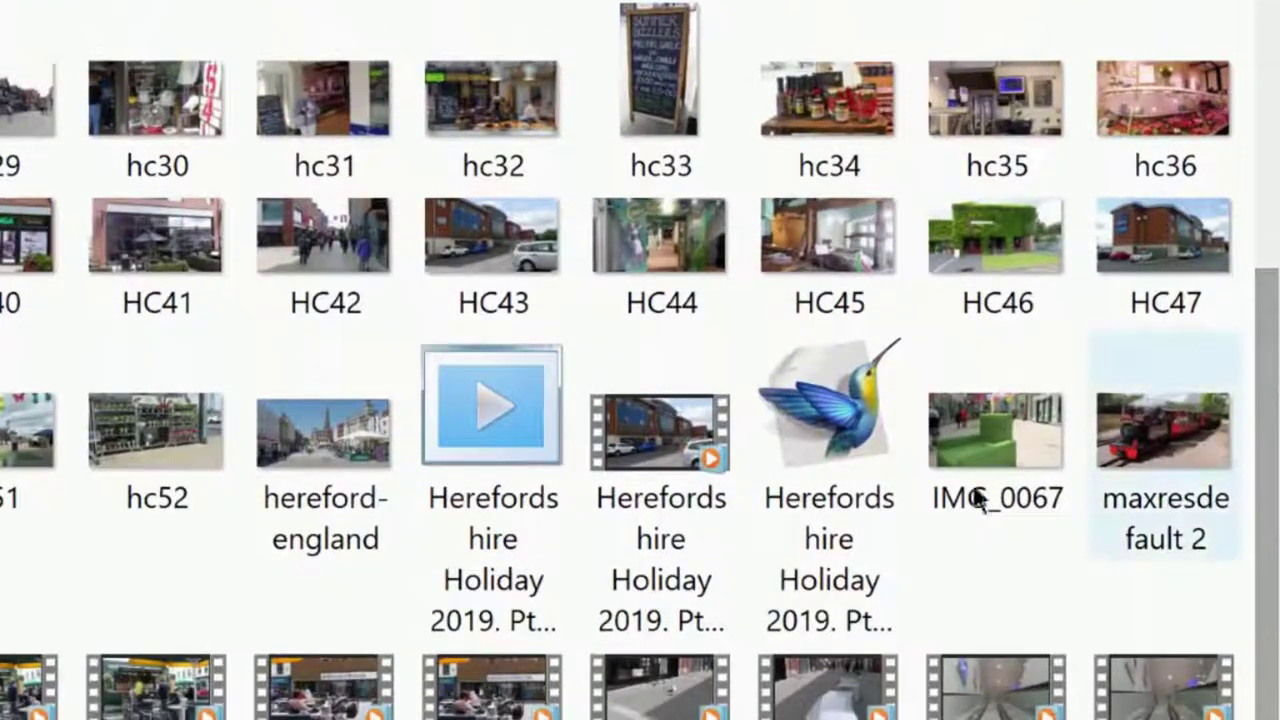
{"action": "mouse_move", "coordinate": [827, 428]}
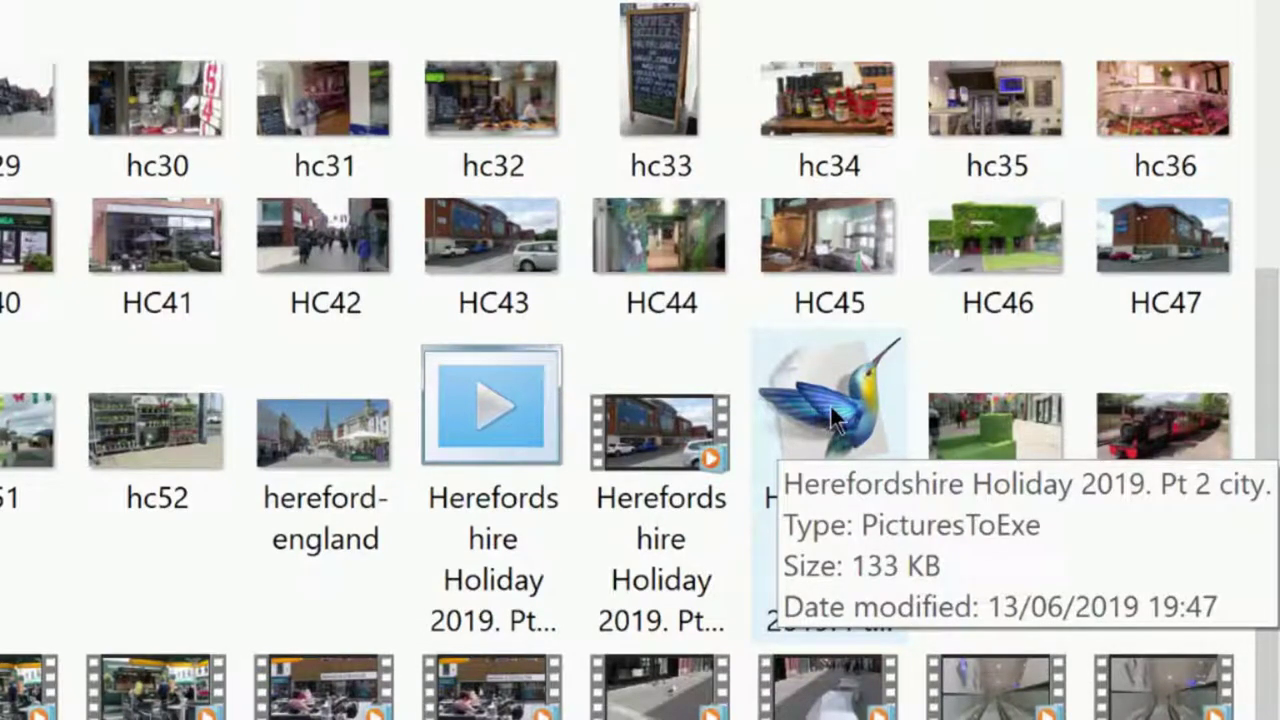
{"action": "double_click", "coordinate": [830, 408]}
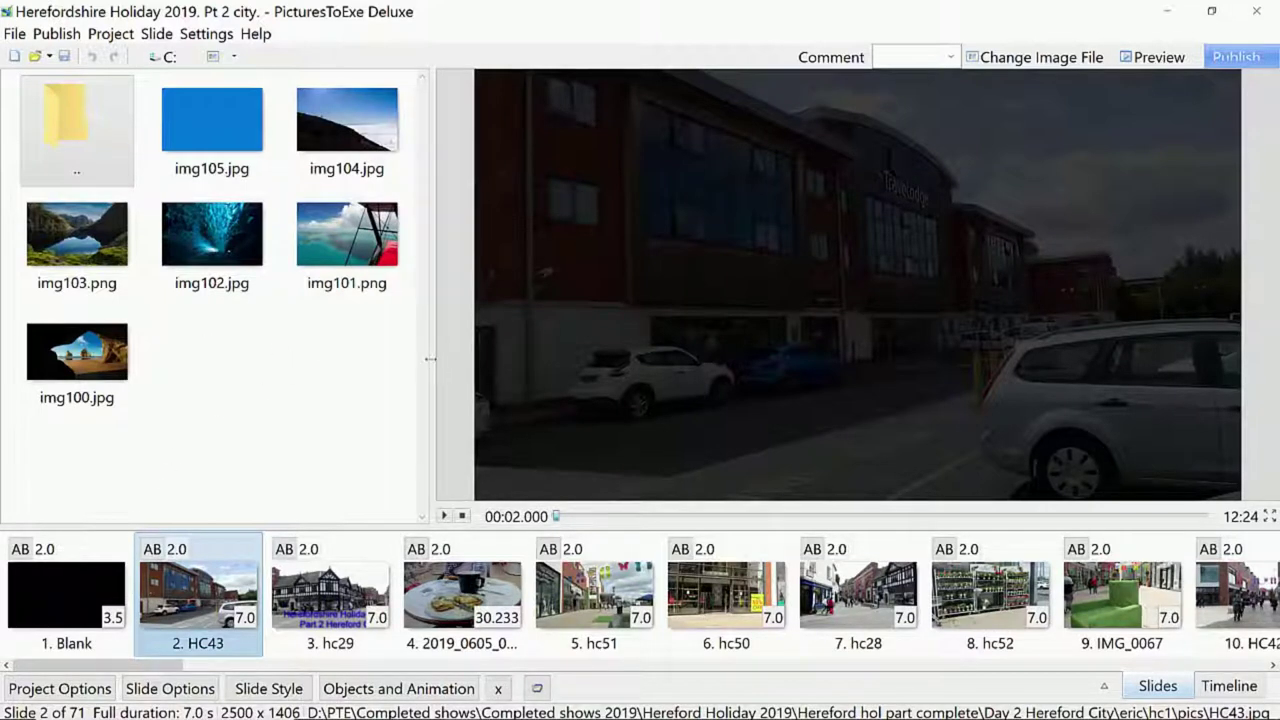
Narrow the file browser to two thumbnail columns and browse up from the current folder to the root of drive C
{"action": "left_click_drag", "start_coordinate": [433, 360], "coordinate": [350, 365]}
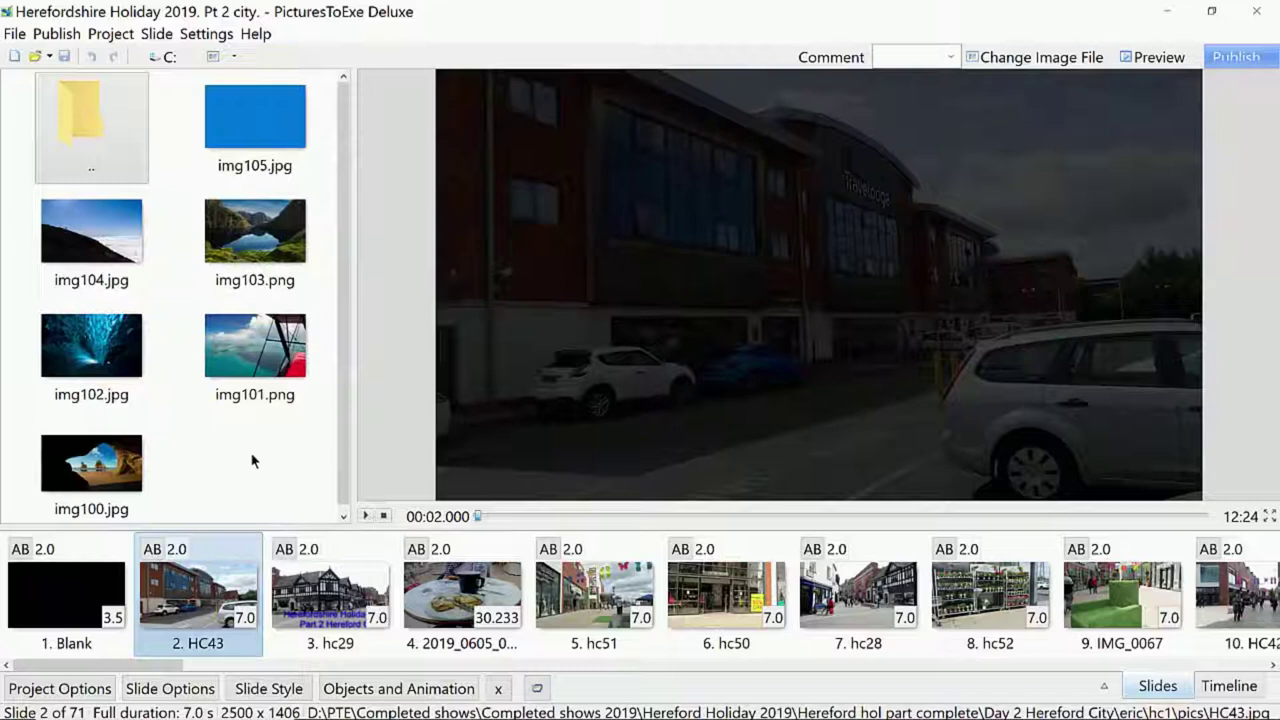
{"action": "double_click", "coordinate": [81, 124]}
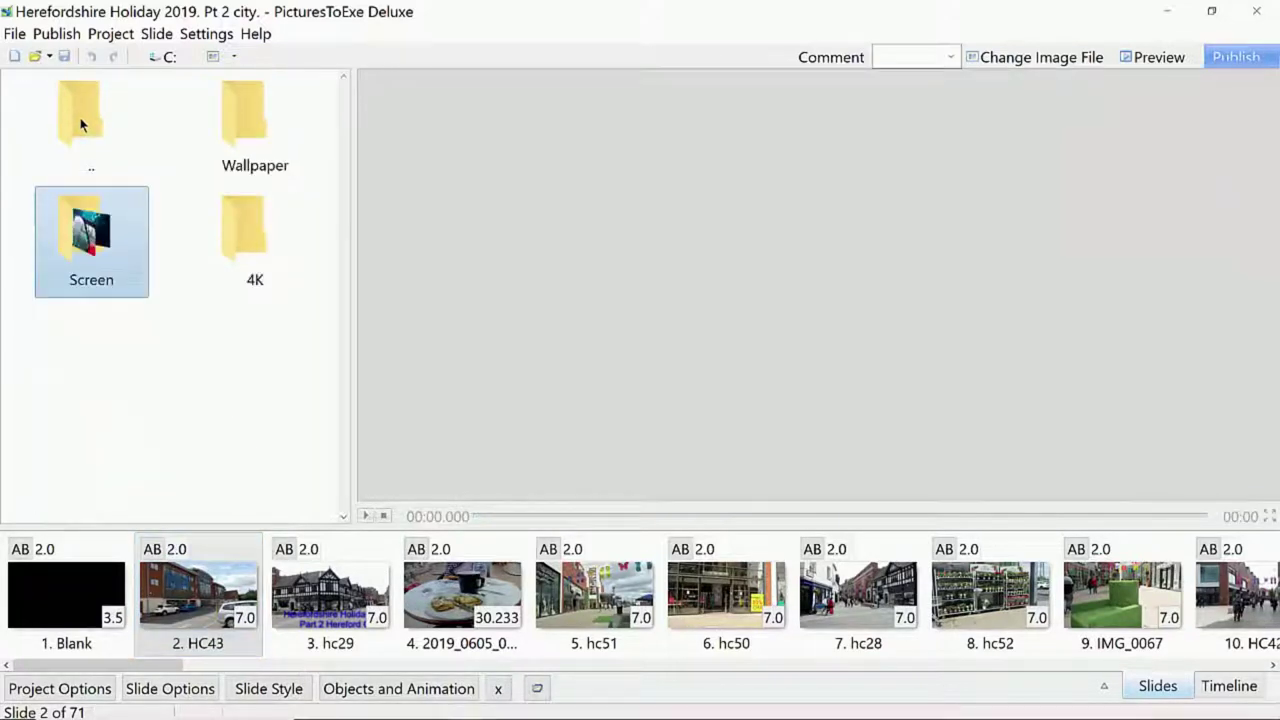
{"action": "double_click", "coordinate": [81, 124]}
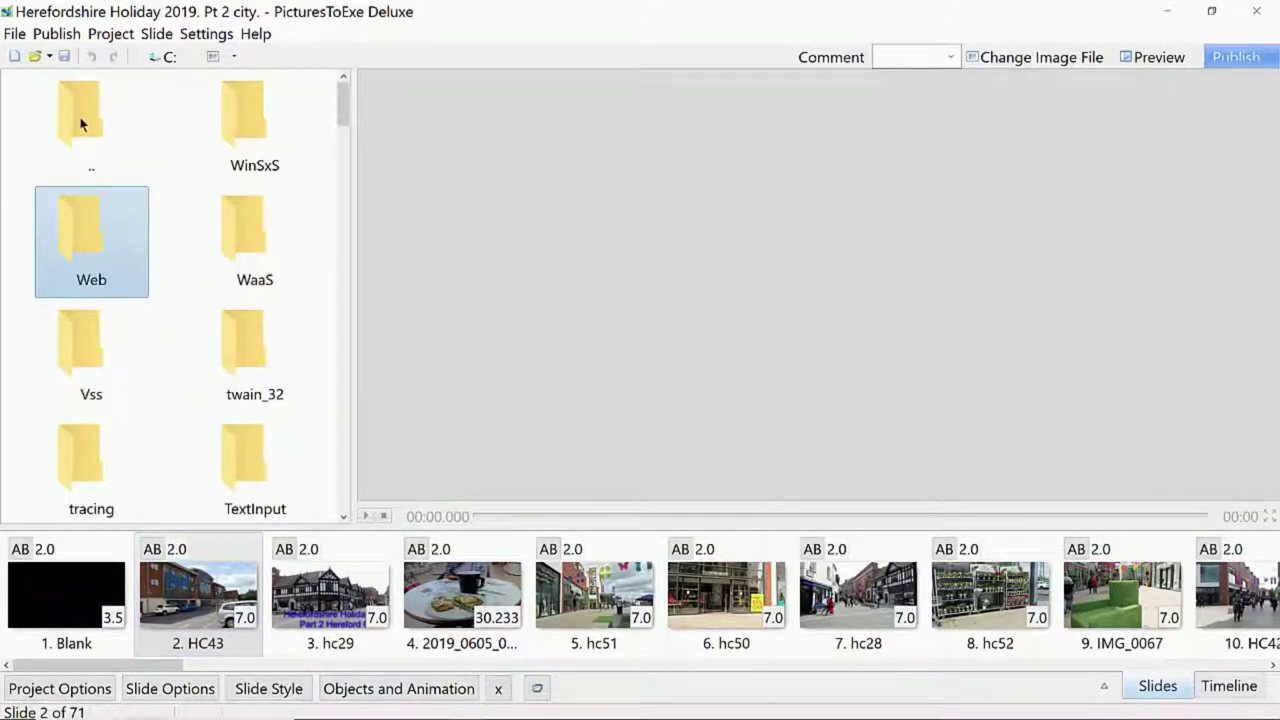
{"action": "double_click", "coordinate": [81, 124]}
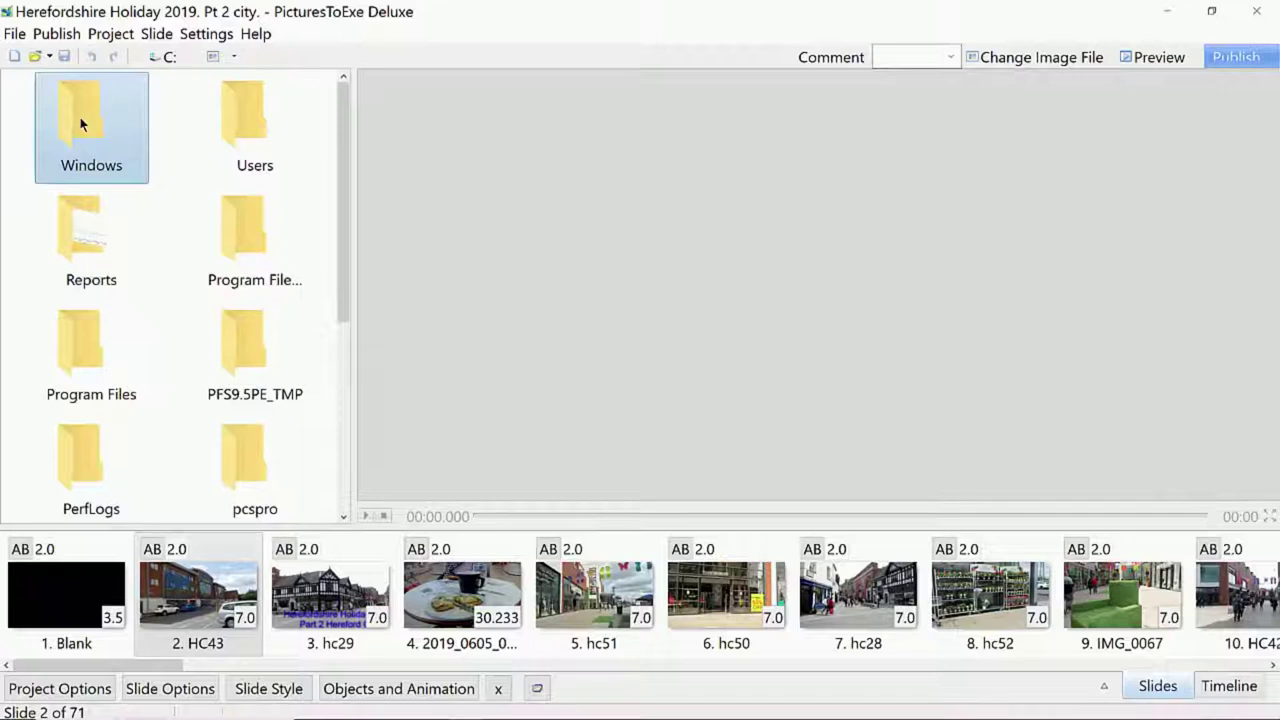
{"action": "double_click", "coordinate": [80, 117]}
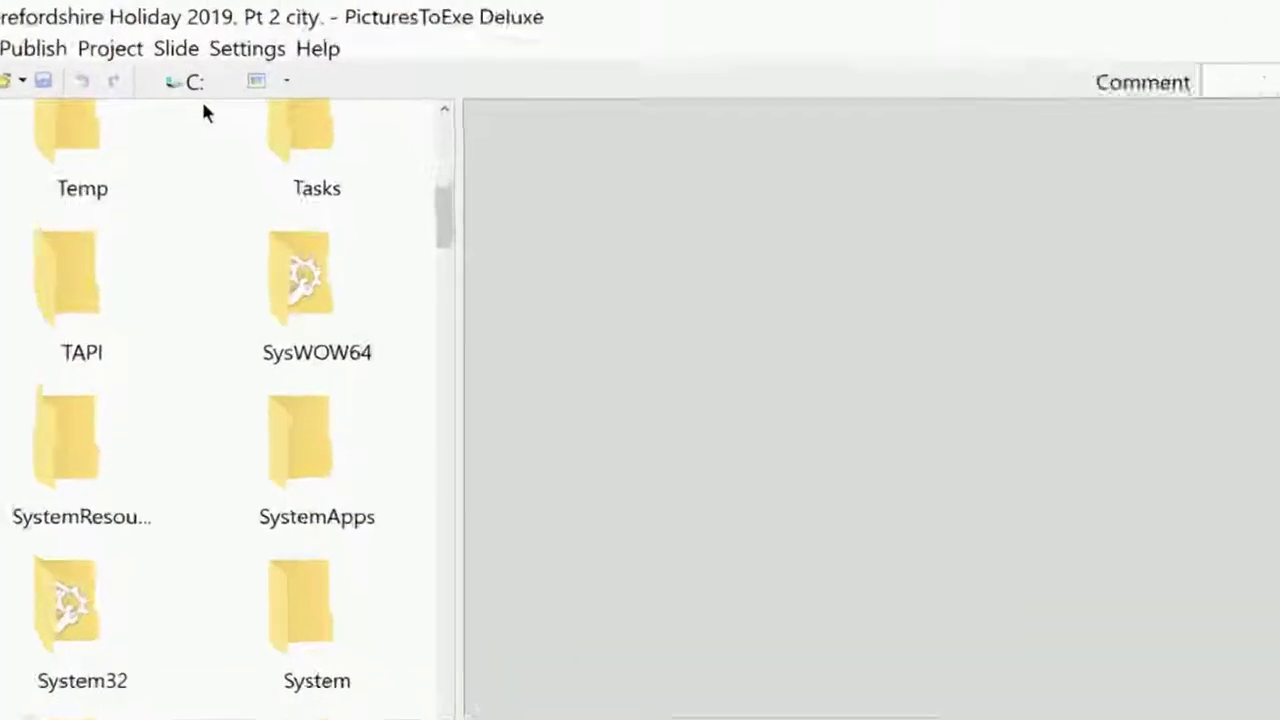
Switch the file browser to New Volume (D:) and open the Completed shows folder within PTE
{"action": "left_click", "coordinate": [162, 58]}
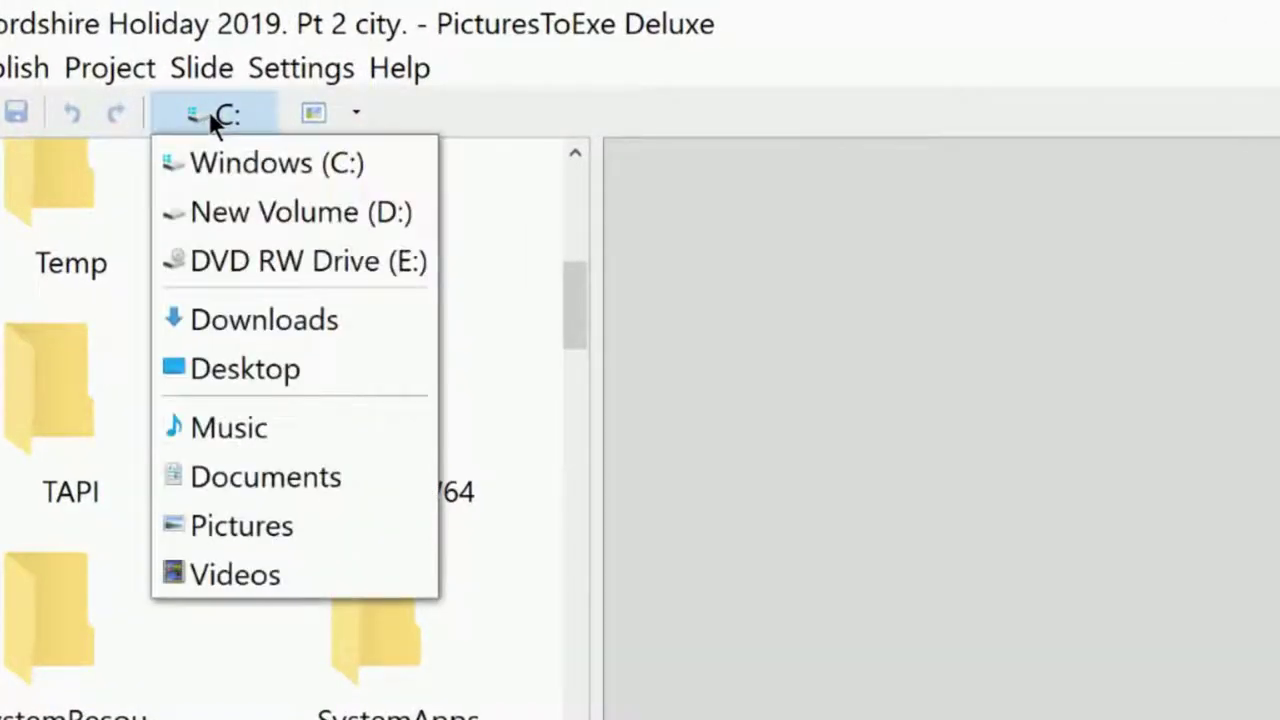
{"action": "left_click", "coordinate": [296, 213]}
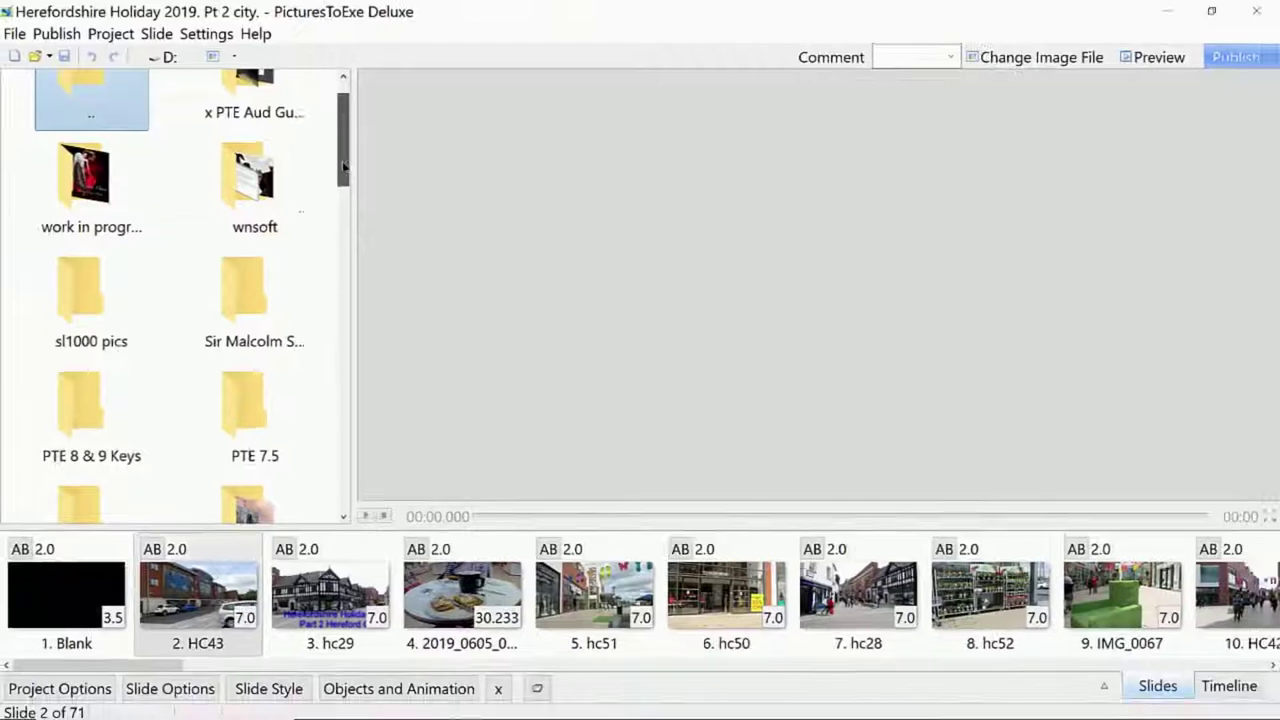
{"action": "left_click_drag", "start_coordinate": [345, 158], "coordinate": [347, 380]}
{"action": "double_click", "coordinate": [69, 265]}
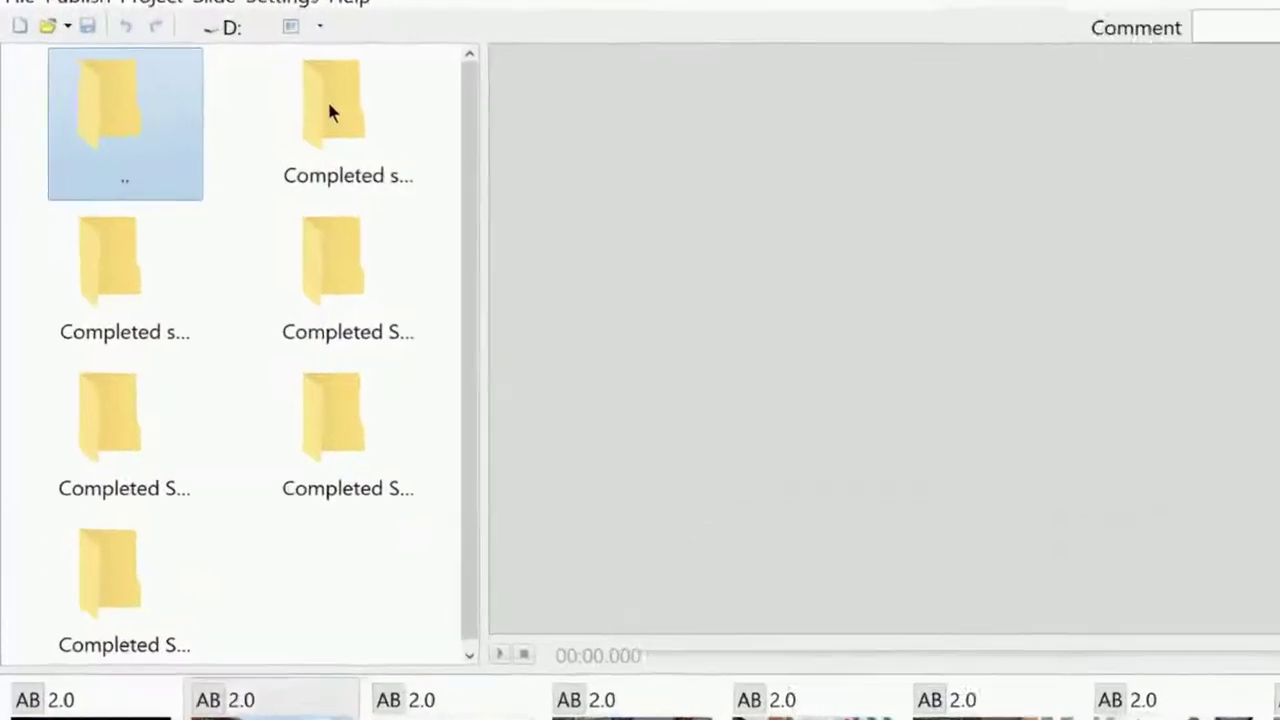
{"action": "double_click", "coordinate": [322, 111]}
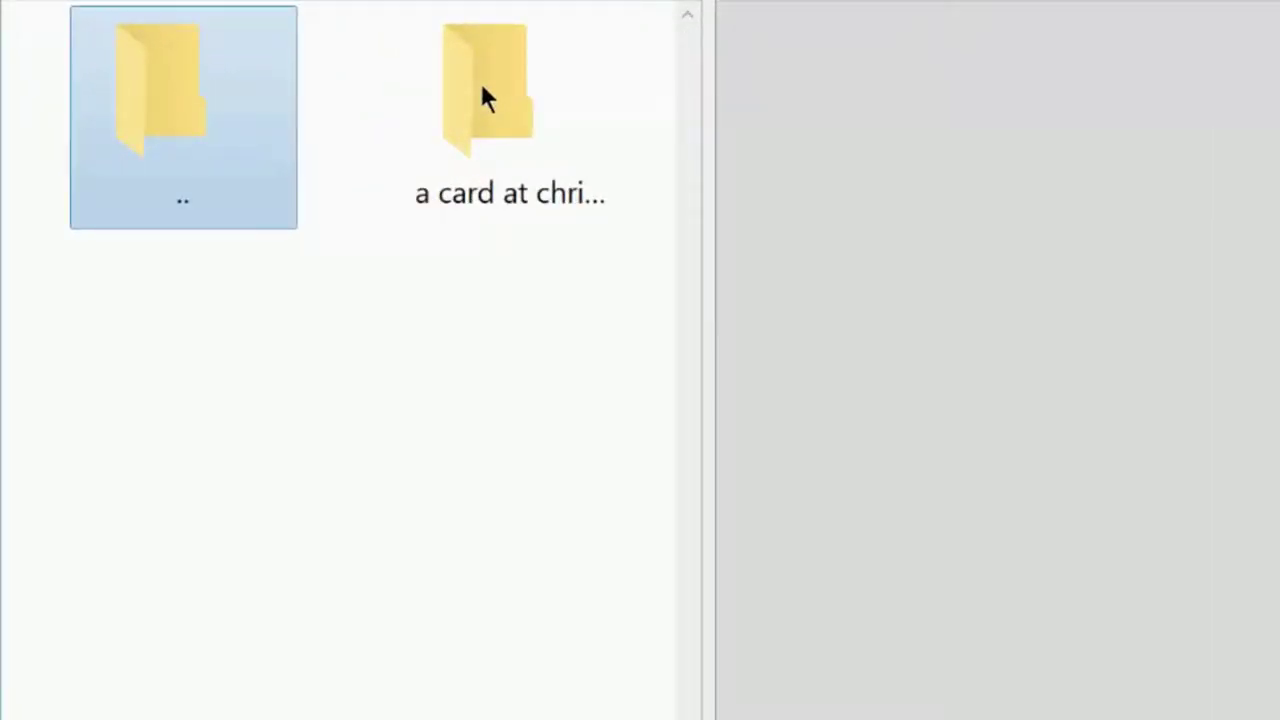
{"action": "double_click", "coordinate": [176, 108]}
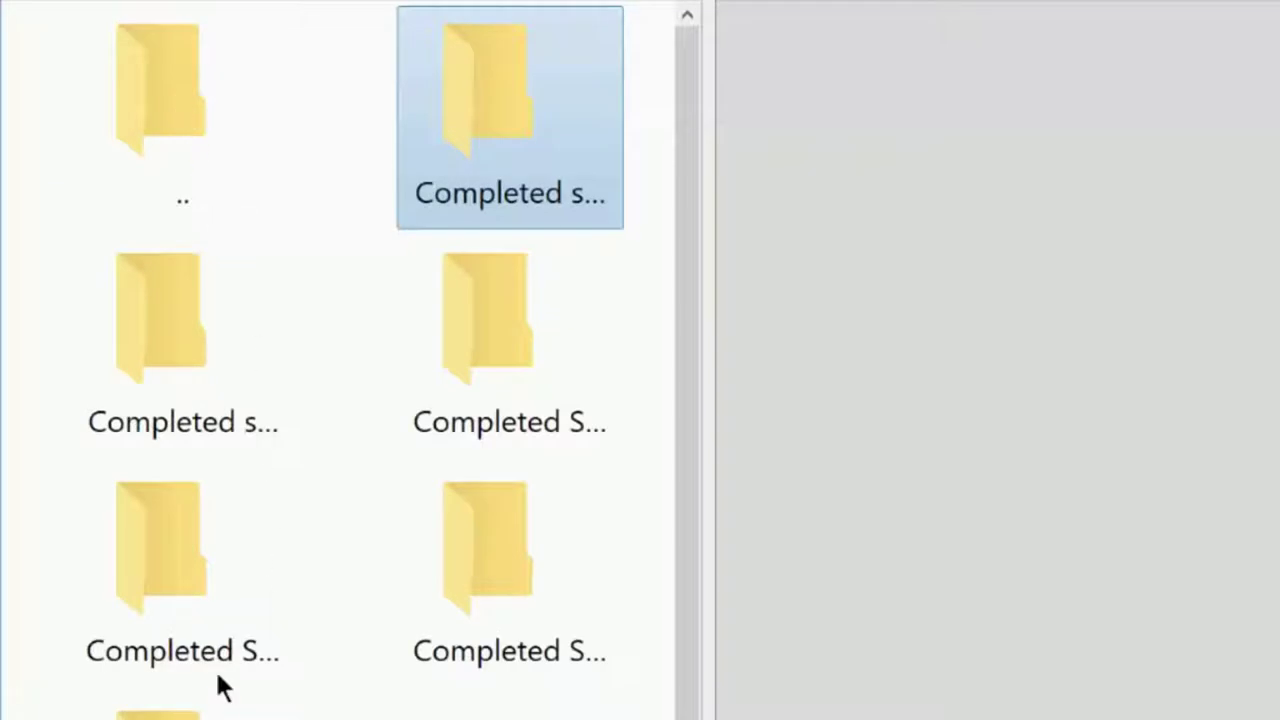
{"action": "double_click", "coordinate": [183, 705]}
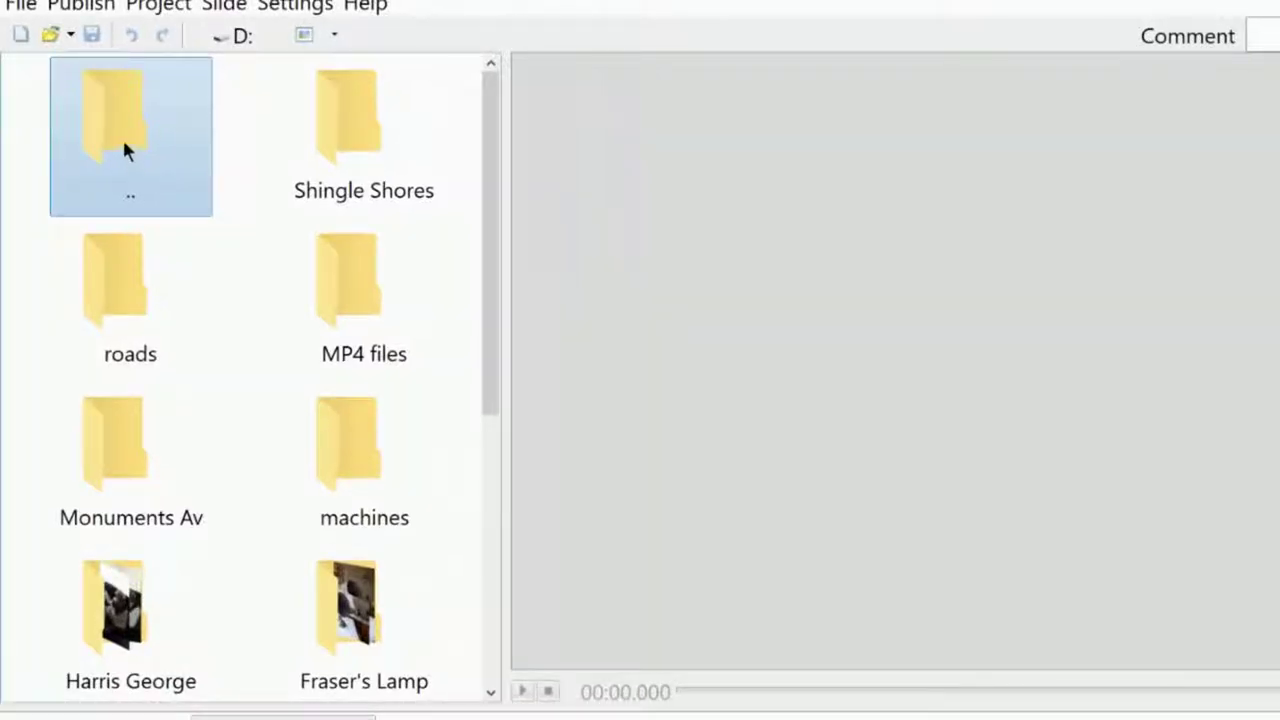
{"action": "double_click", "coordinate": [123, 150]}
{"action": "double_click", "coordinate": [95, 97]}
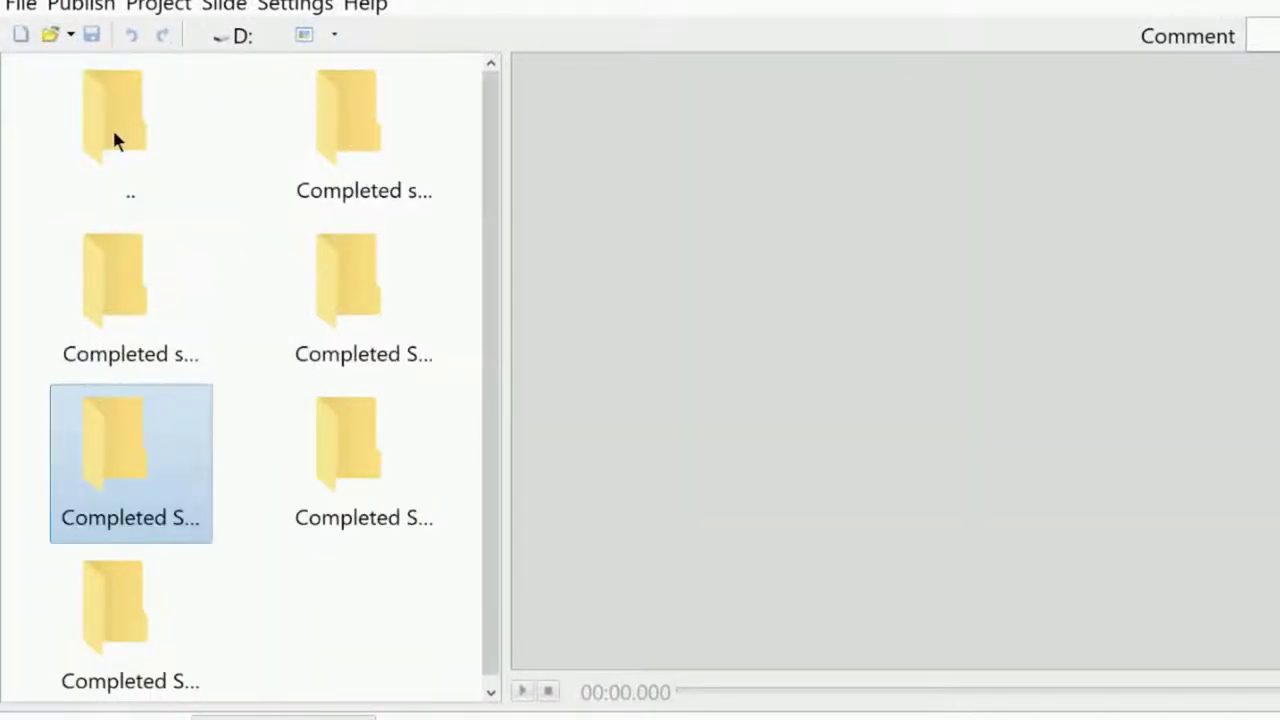
Browse through Completed shows 2019, Hereford Holiday 2019 and Hereford hol part complete to the pics folder of Day 2 Hereford City
{"action": "double_click", "coordinate": [113, 132]}
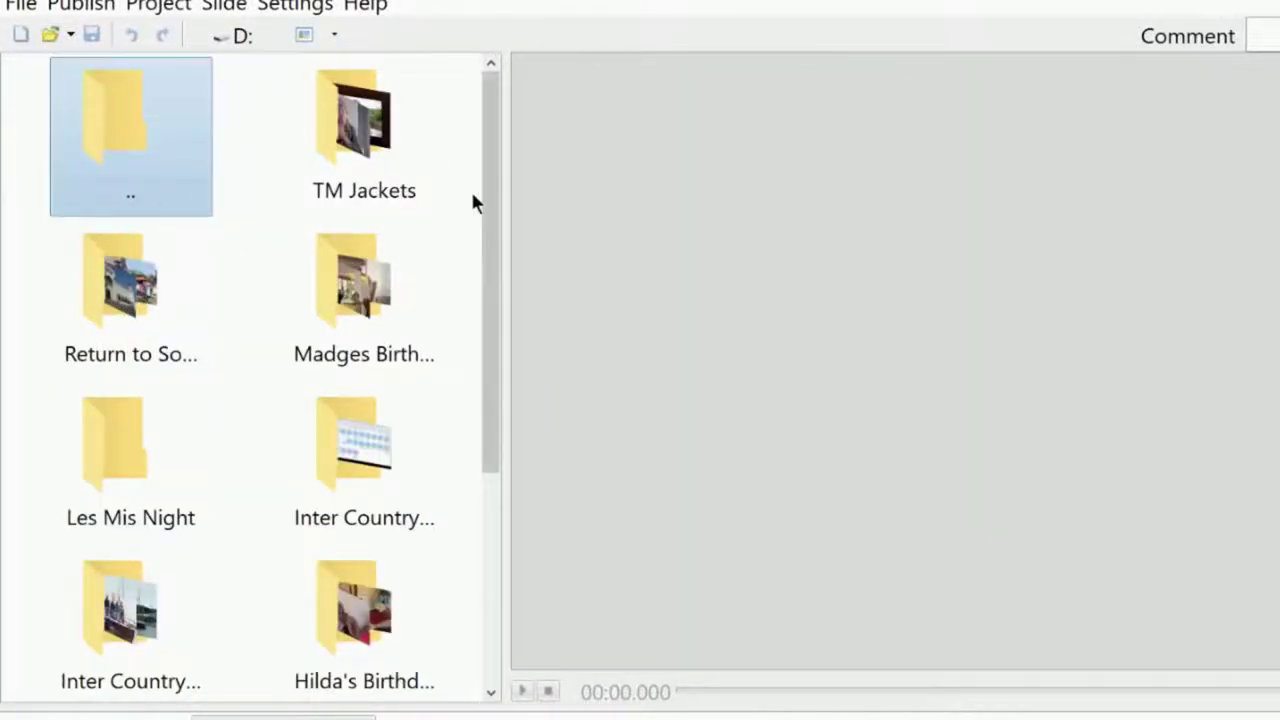
{"action": "left_click_drag", "start_coordinate": [496, 222], "coordinate": [506, 432]}
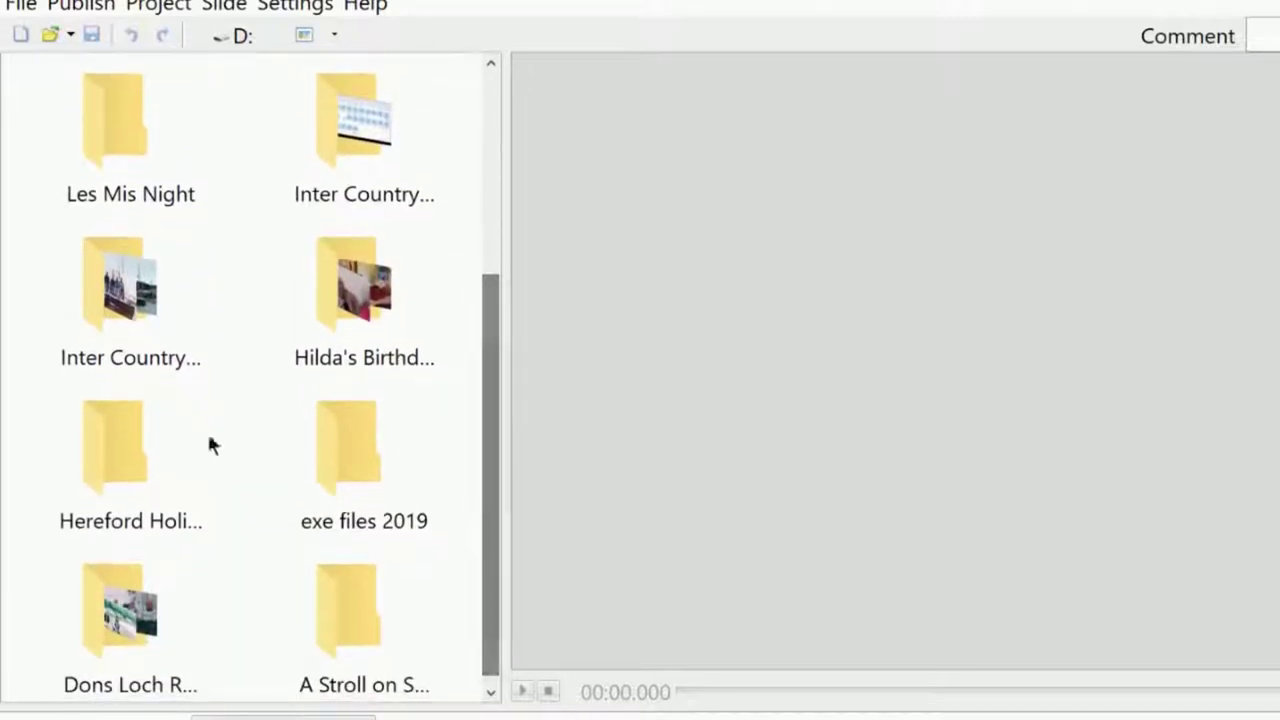
{"action": "double_click", "coordinate": [127, 441]}
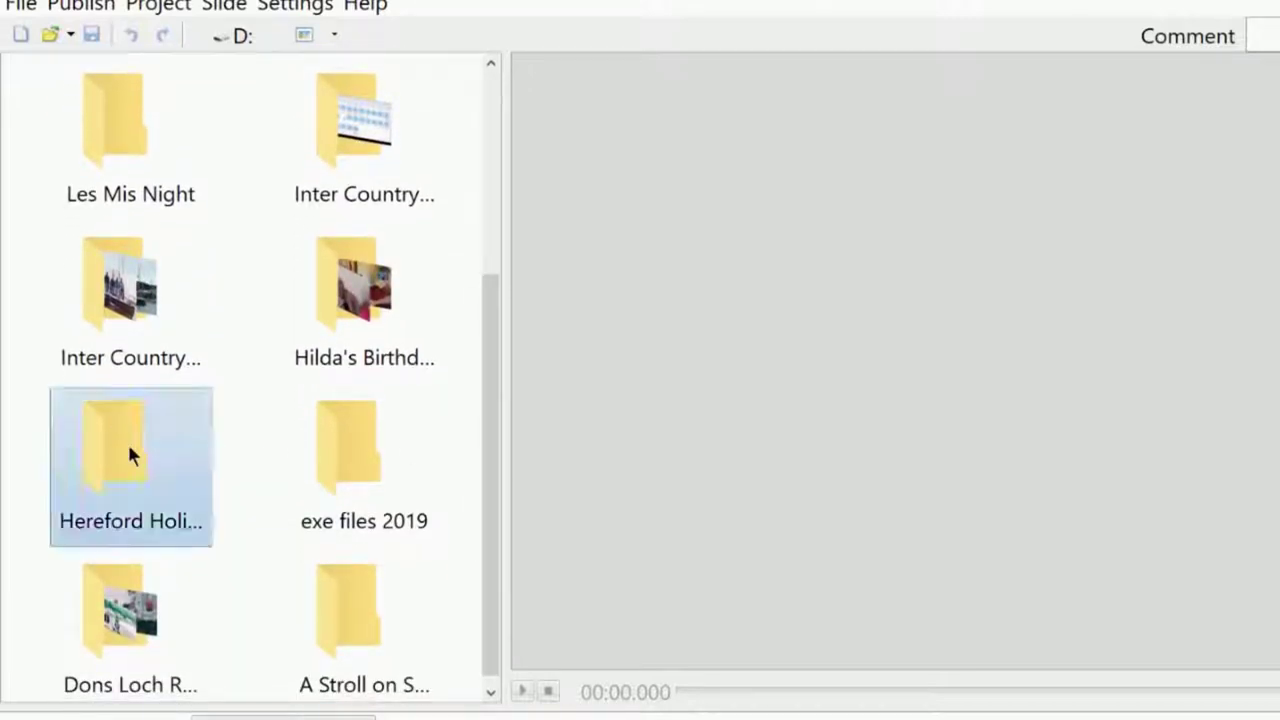
{"action": "left_click_drag", "start_coordinate": [500, 237], "coordinate": [491, 397]}
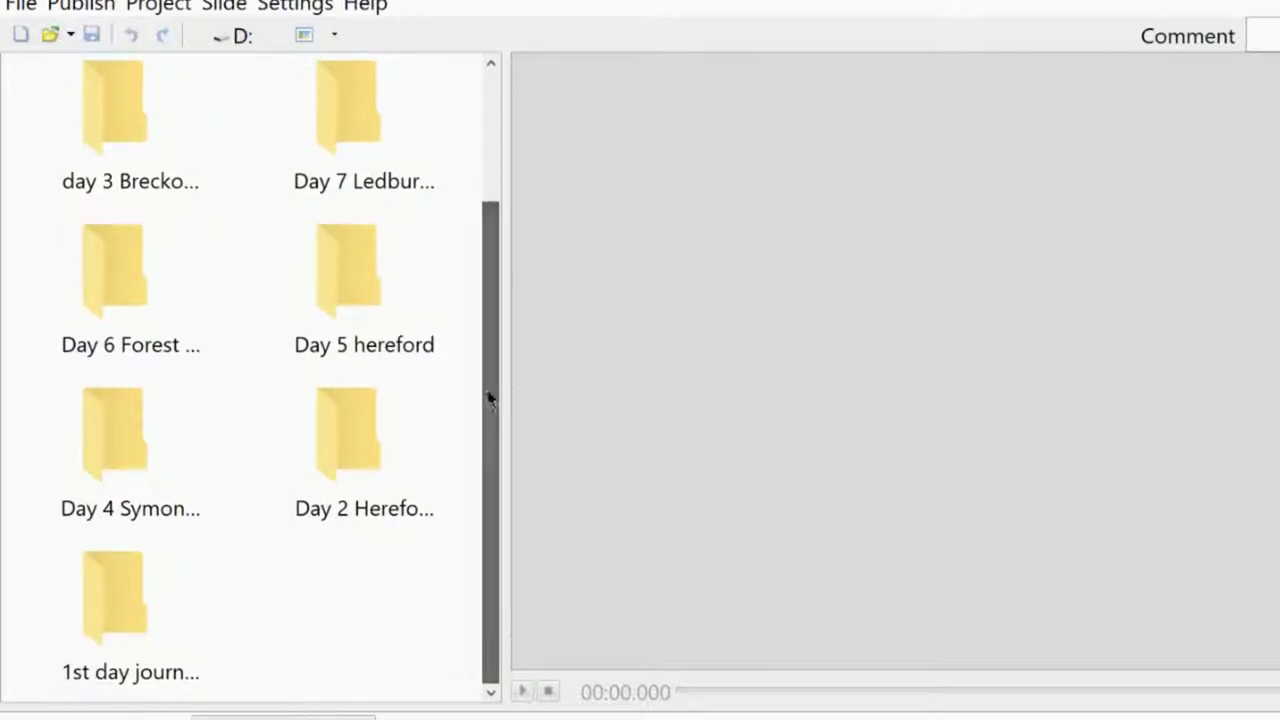
{"action": "double_click", "coordinate": [341, 452]}
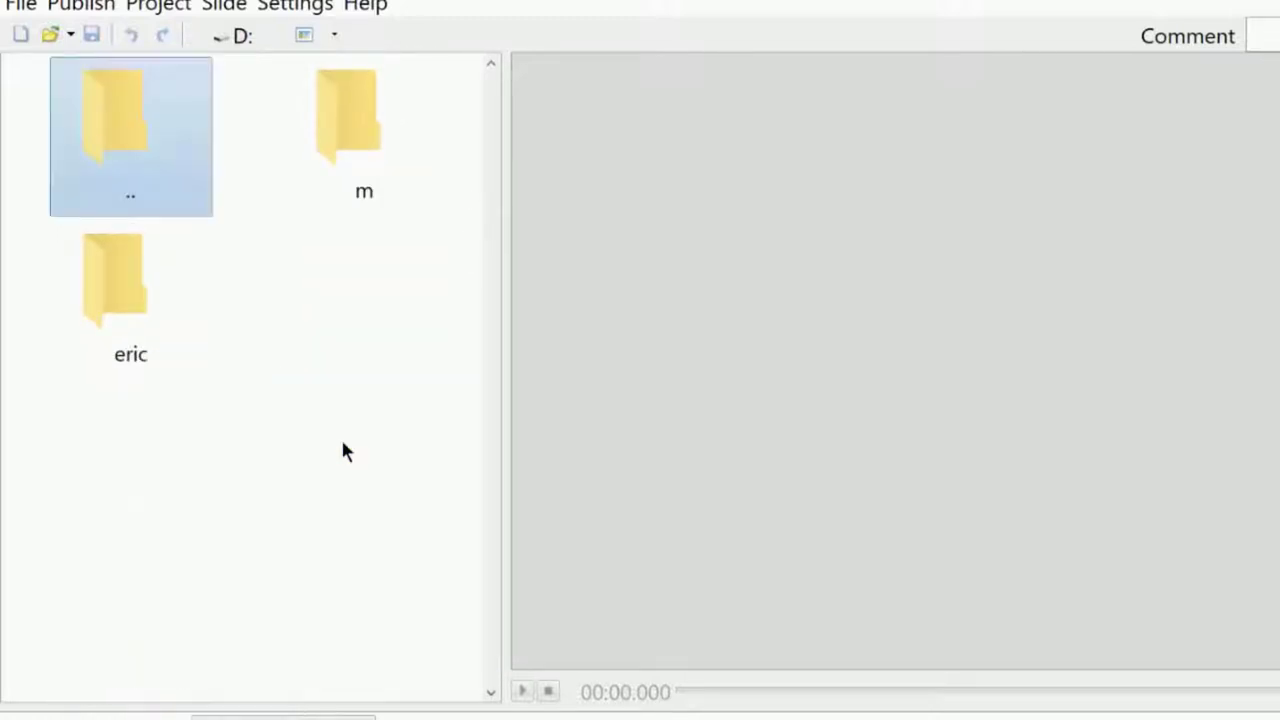
{"action": "double_click", "coordinate": [135, 282]}
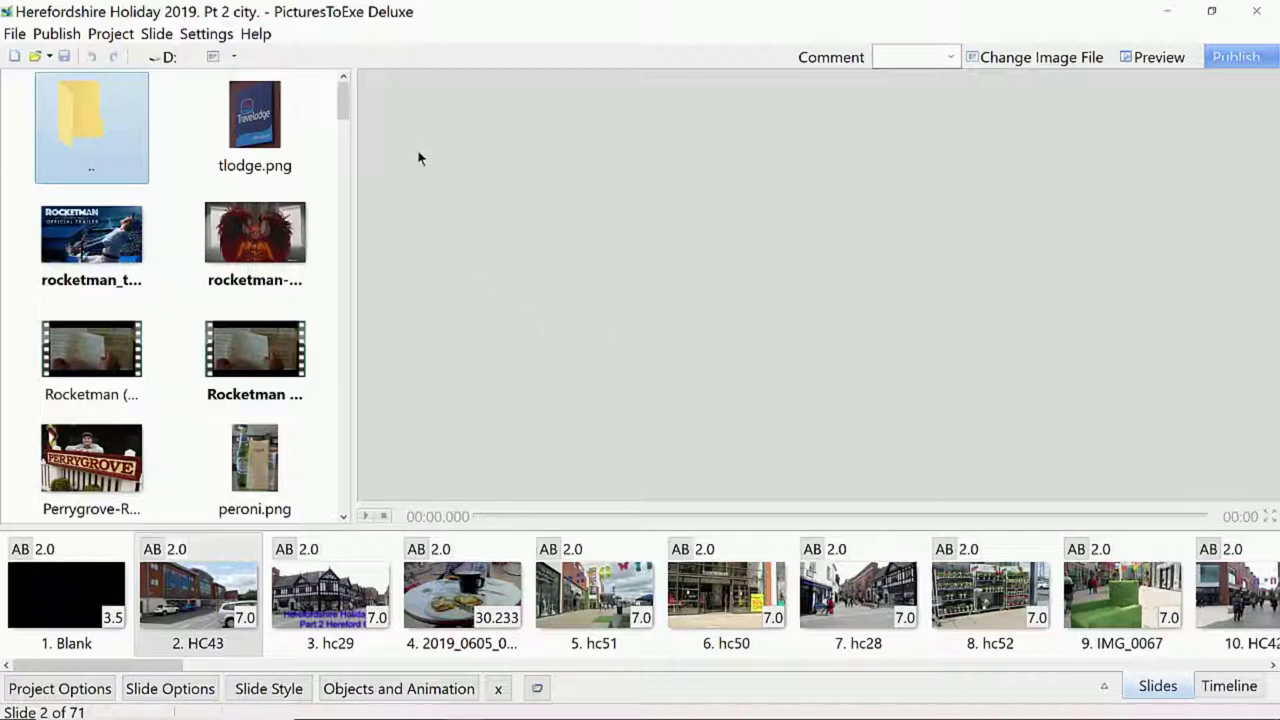
View the program's version and edition information, then close it
{"action": "left_click", "coordinate": [255, 33]}
{"action": "left_click", "coordinate": [322, 196]}
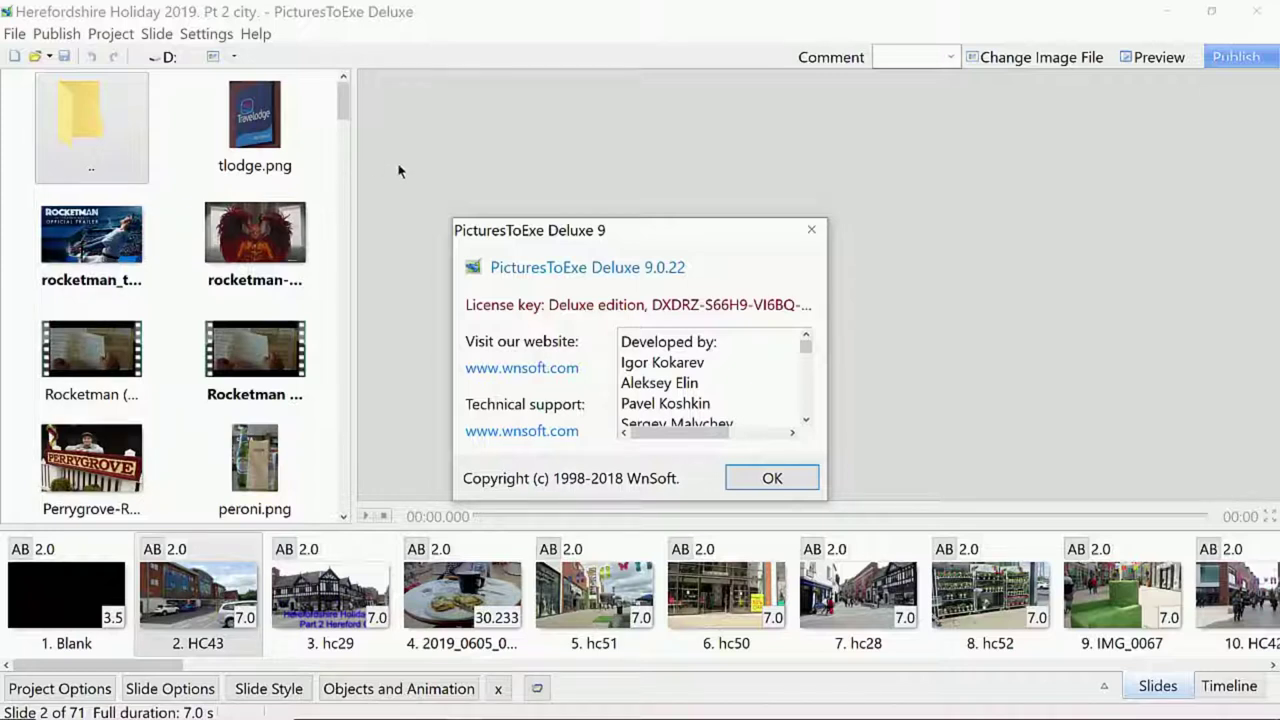
{"action": "left_click", "coordinate": [813, 231]}
{"action": "left_click", "coordinate": [256, 34]}
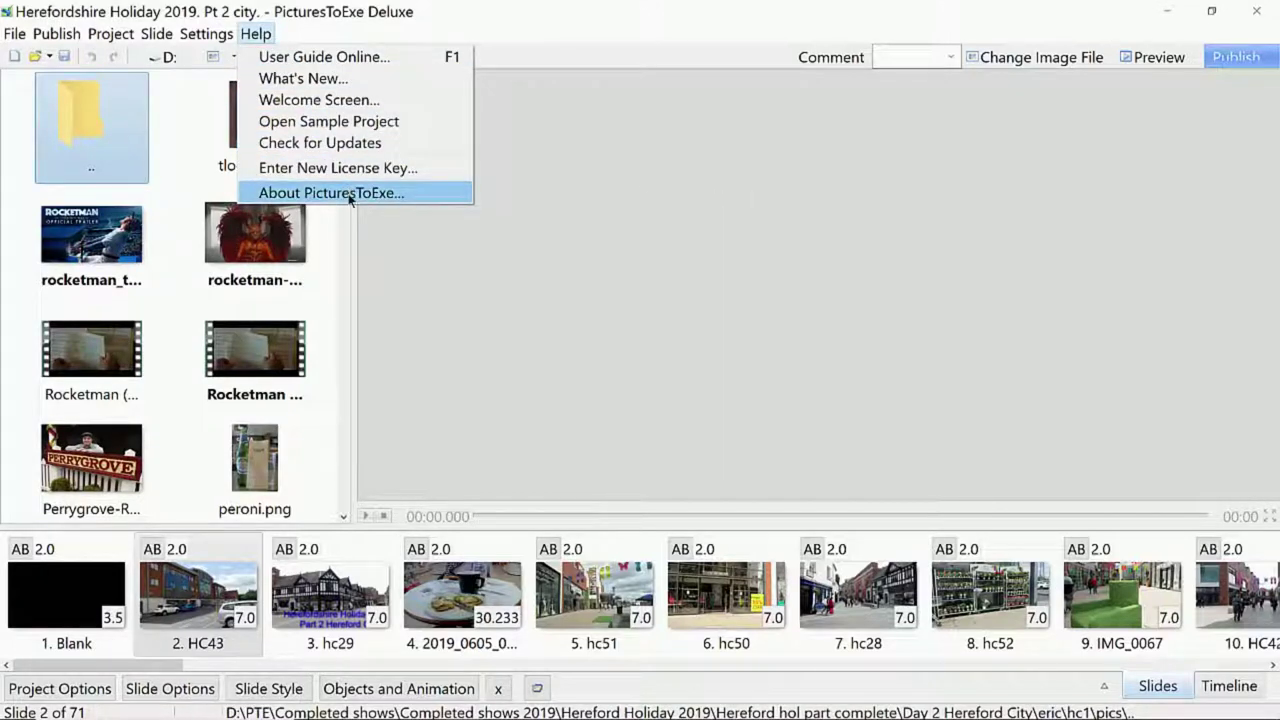
{"action": "left_click", "coordinate": [350, 193]}
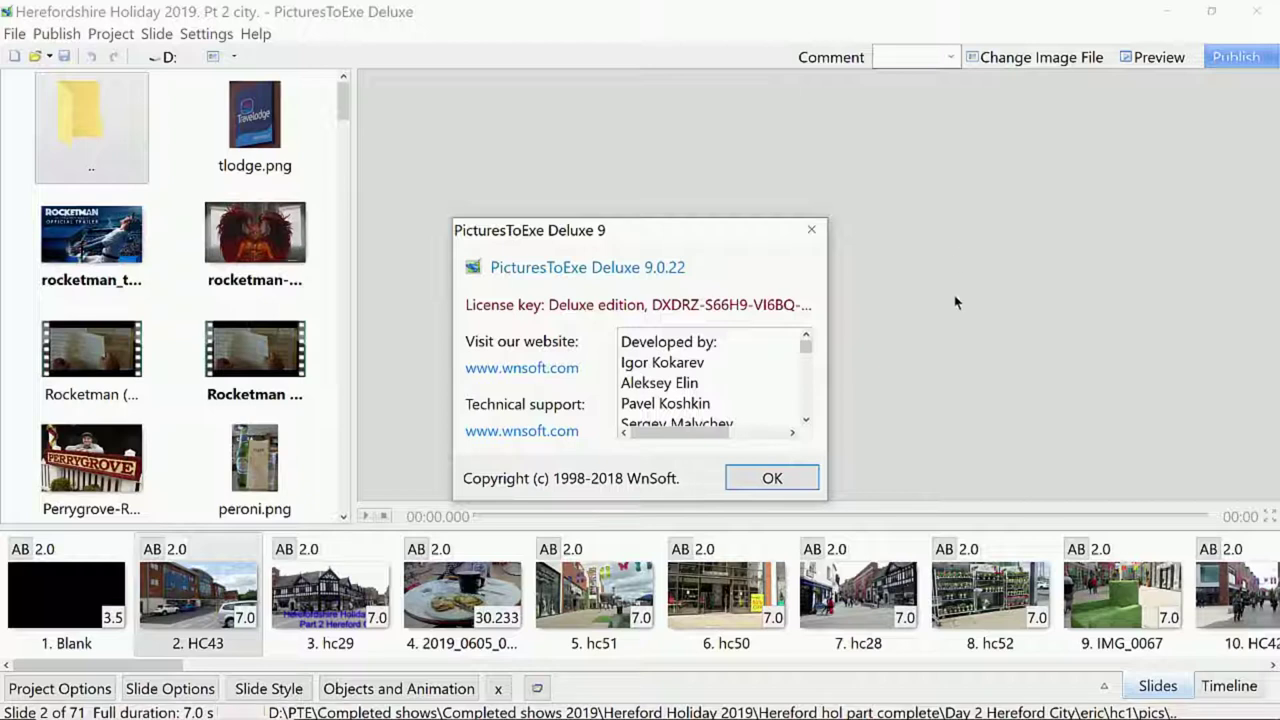
{"action": "key", "text": "Return"}
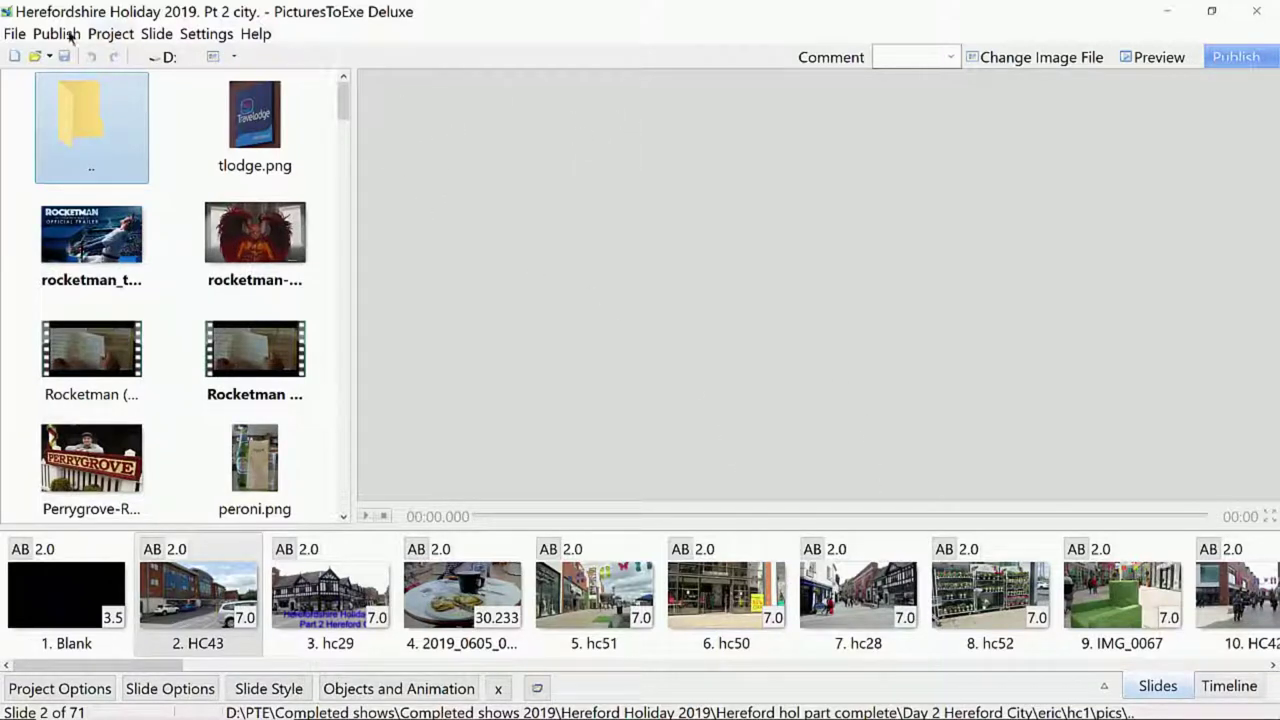
{"action": "left_click", "coordinate": [17, 37]}
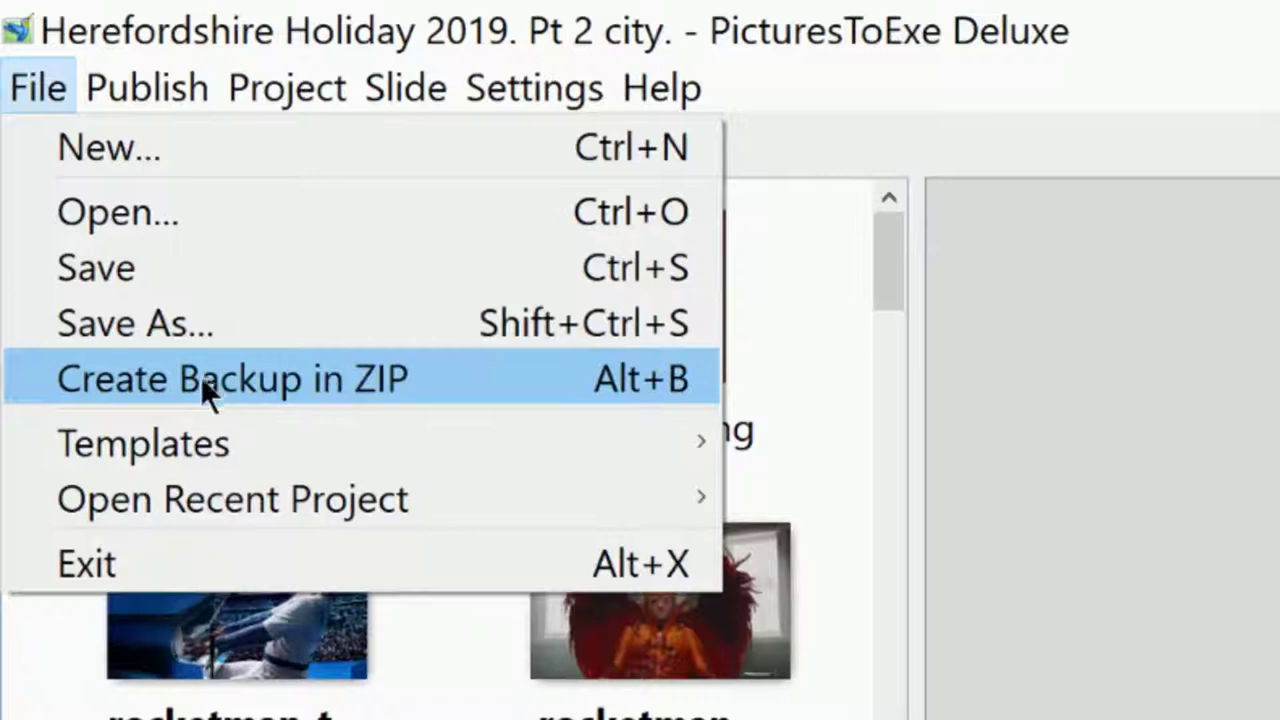
{"action": "mouse_move", "coordinate": [143, 435]}
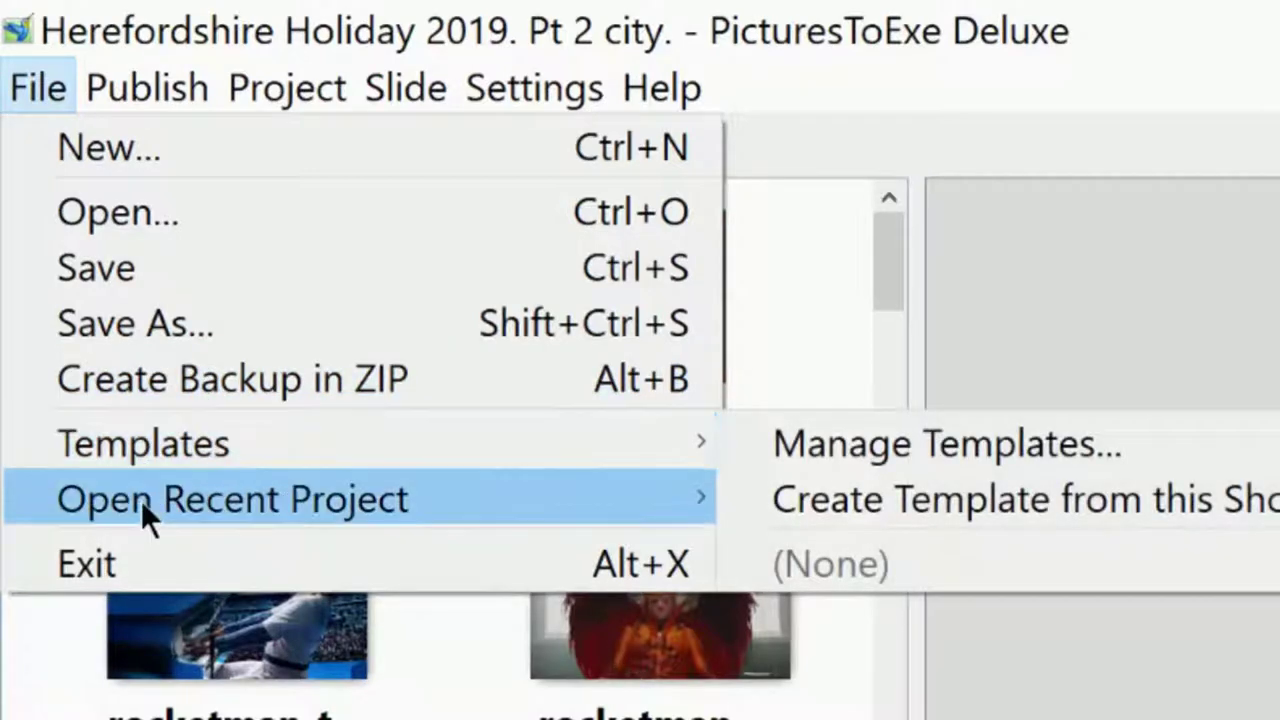
{"action": "mouse_move", "coordinate": [141, 499]}
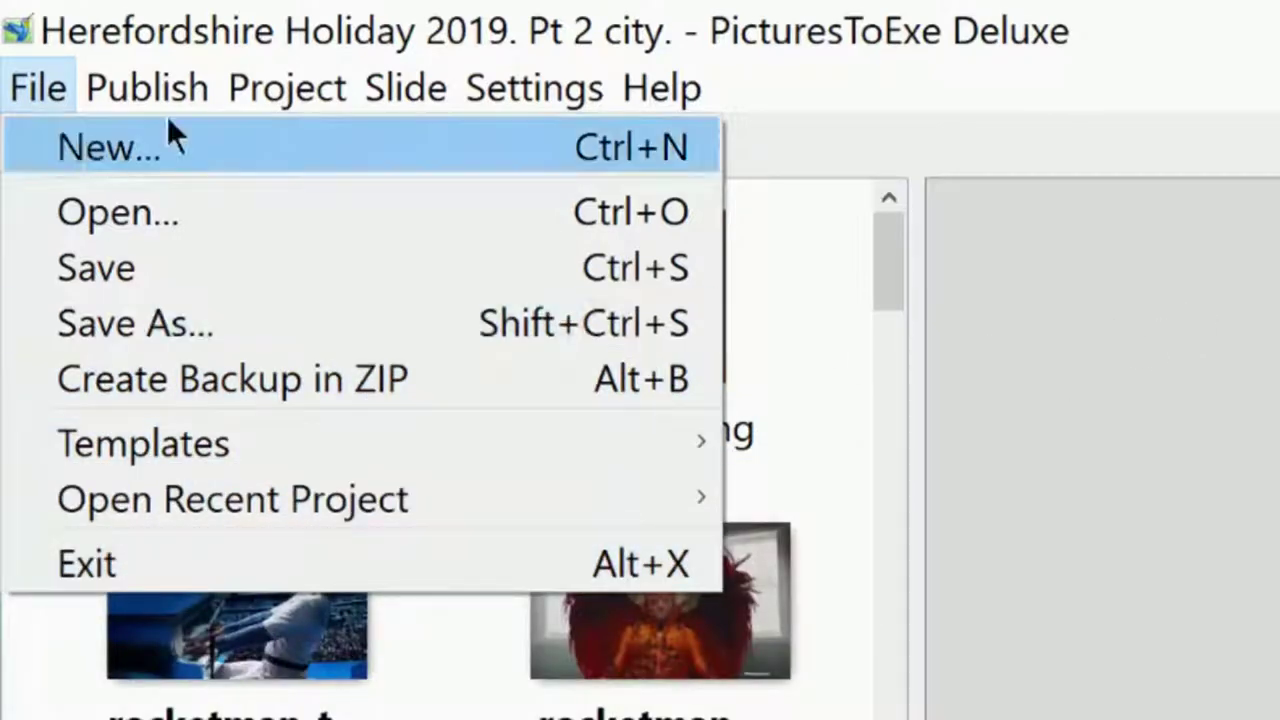
{"action": "mouse_move", "coordinate": [147, 95]}
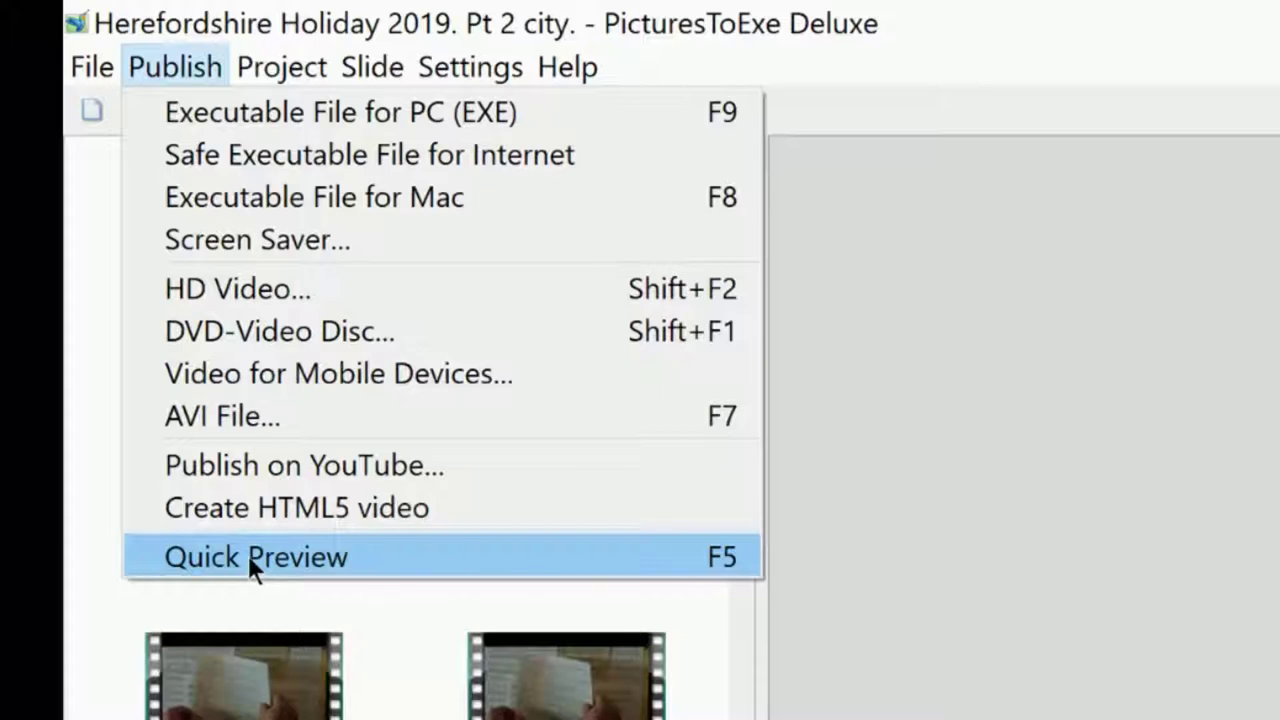
Look over the slide and project commands and open the project options
{"action": "mouse_move", "coordinate": [341, 66]}
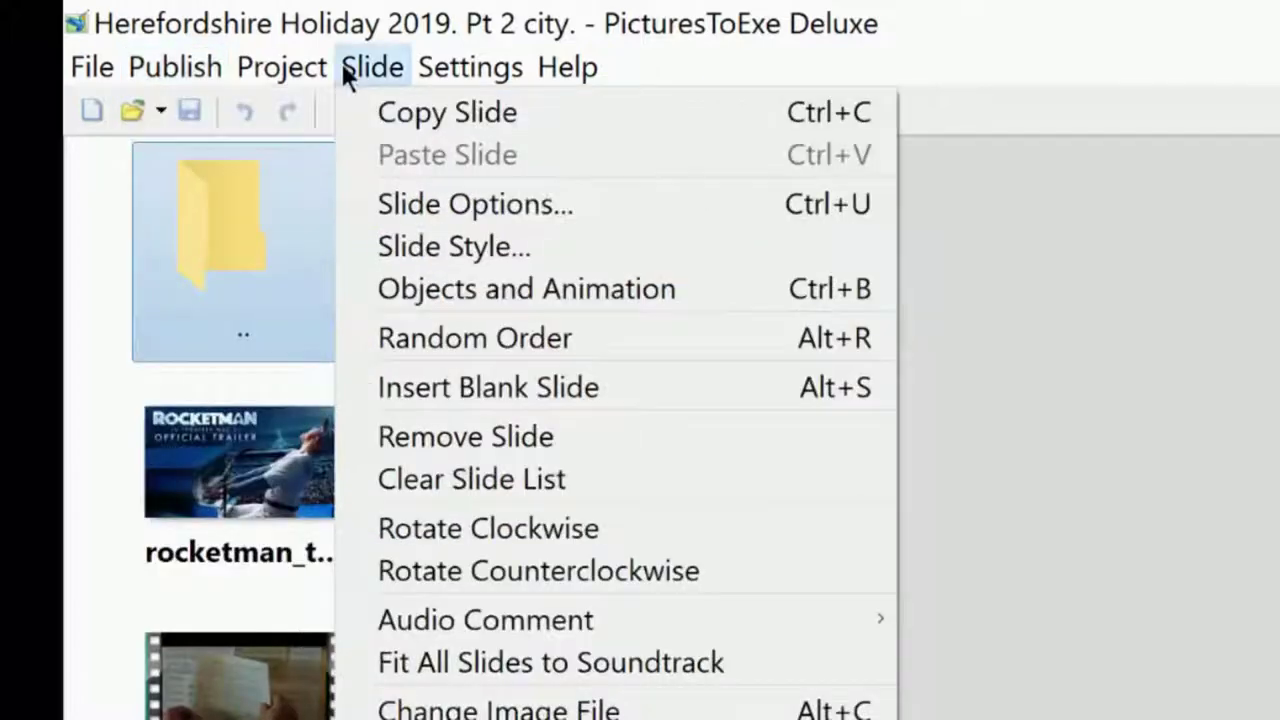
{"action": "mouse_move", "coordinate": [246, 72]}
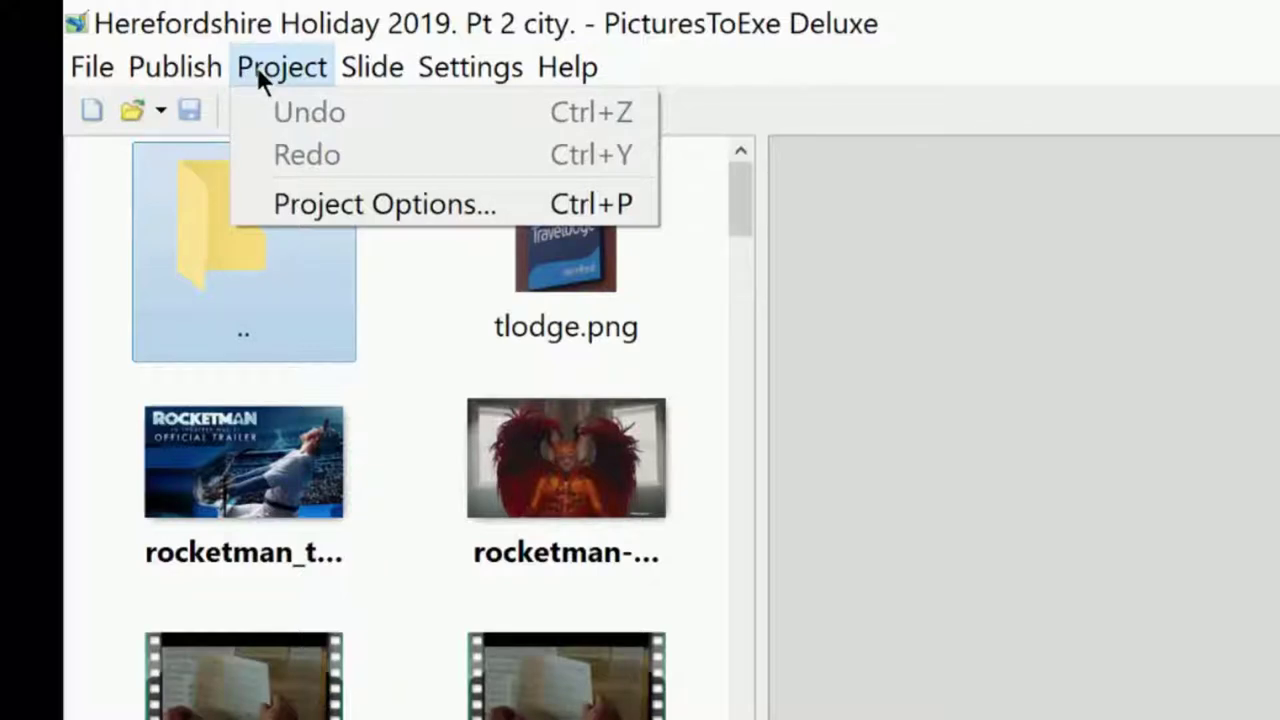
{"action": "left_click", "coordinate": [316, 202]}
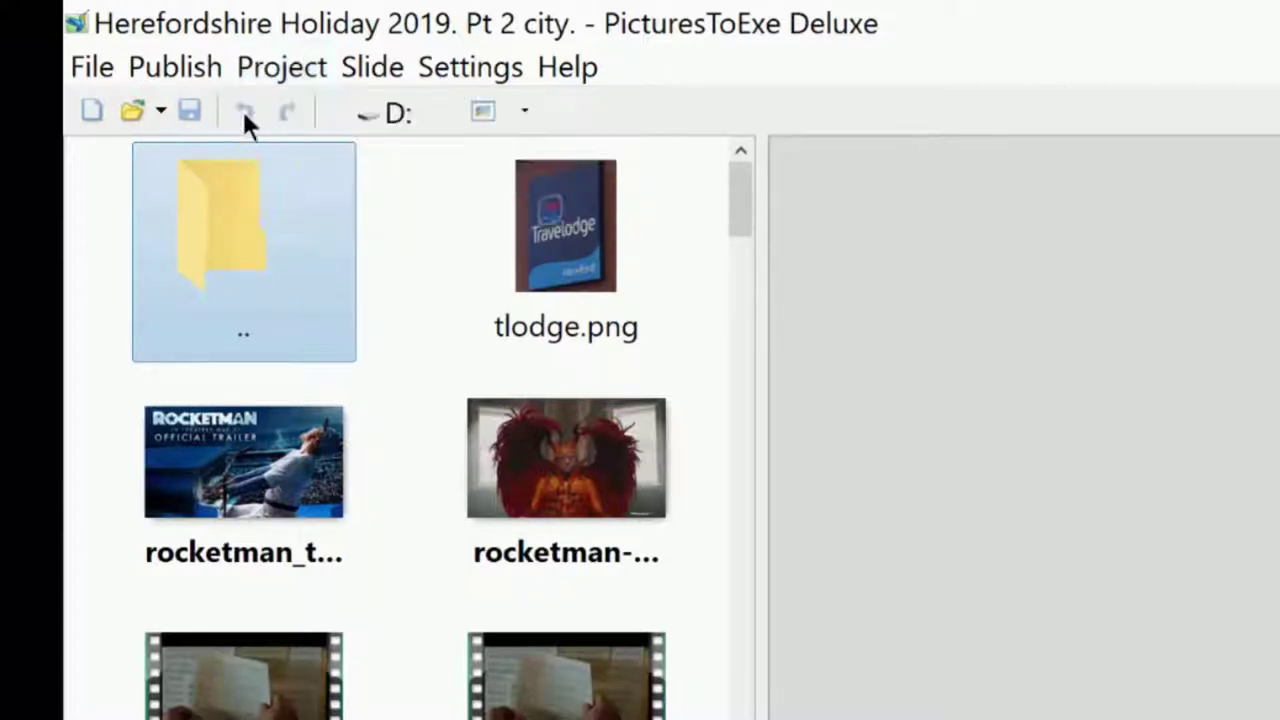
{"action": "left_click", "coordinate": [284, 70]}
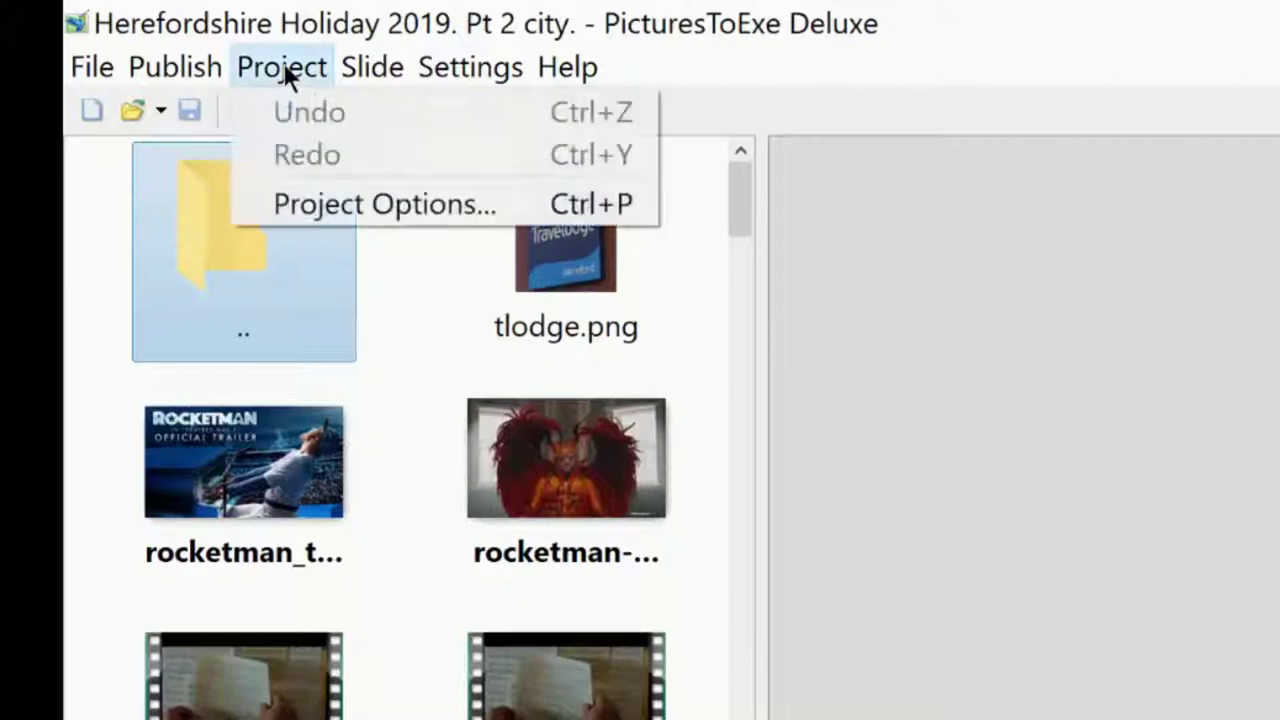
{"action": "left_click", "coordinate": [356, 199]}
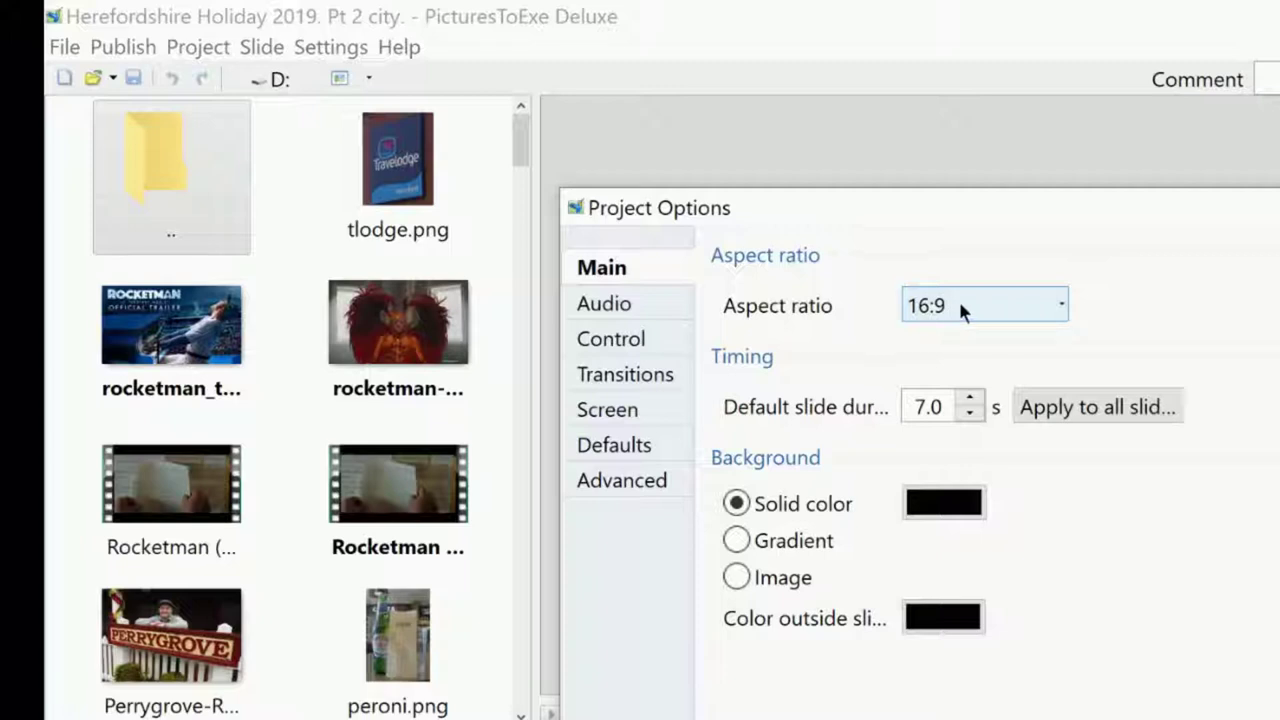
View the aspect ratio presets available for the project, keeping 16:9
{"action": "left_click", "coordinate": [1063, 306]}
{"action": "left_click", "coordinate": [1063, 306]}
{"action": "left_click", "coordinate": [1063, 306]}
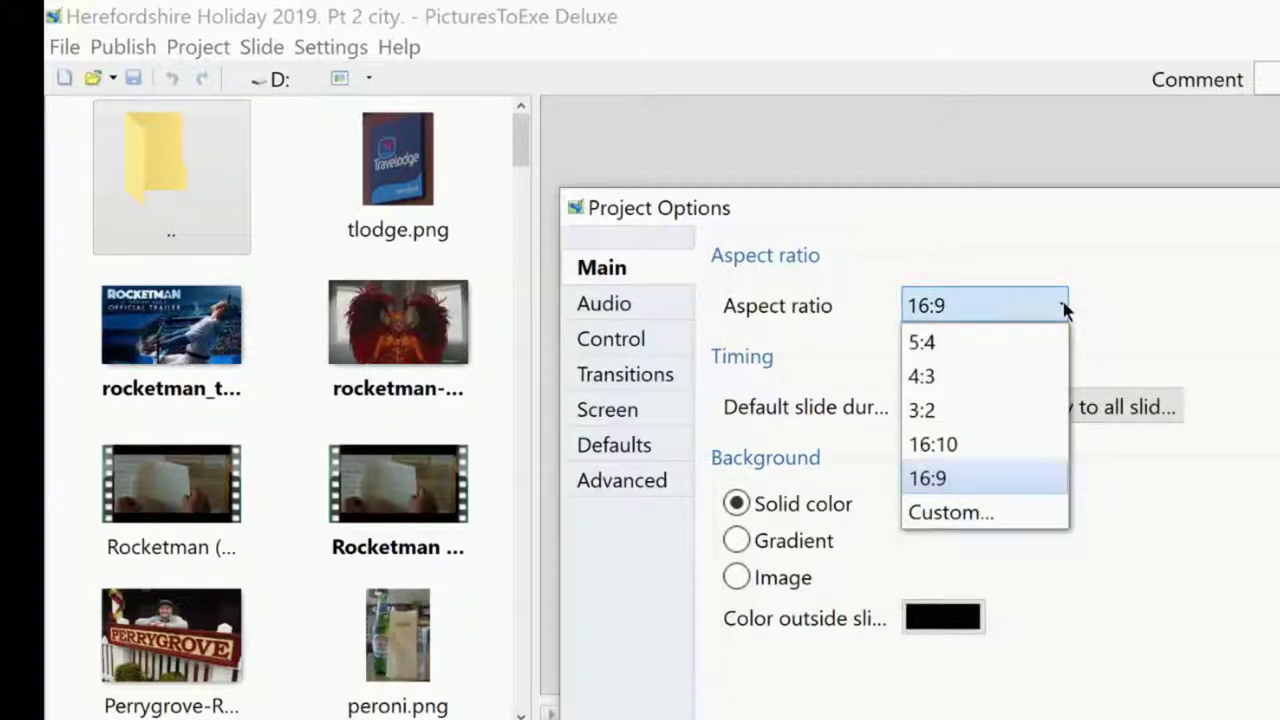
{"action": "left_click", "coordinate": [1063, 306]}
{"action": "left_click", "coordinate": [1063, 306]}
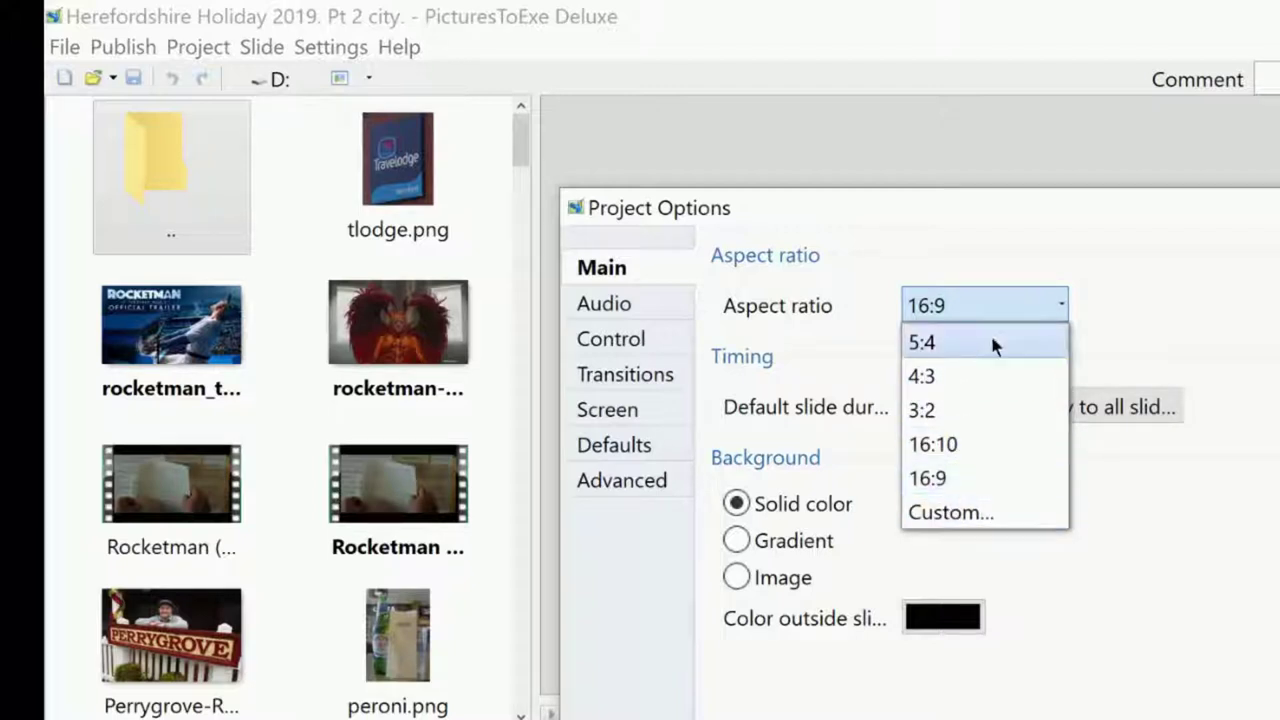
{"action": "left_click", "coordinate": [745, 360]}
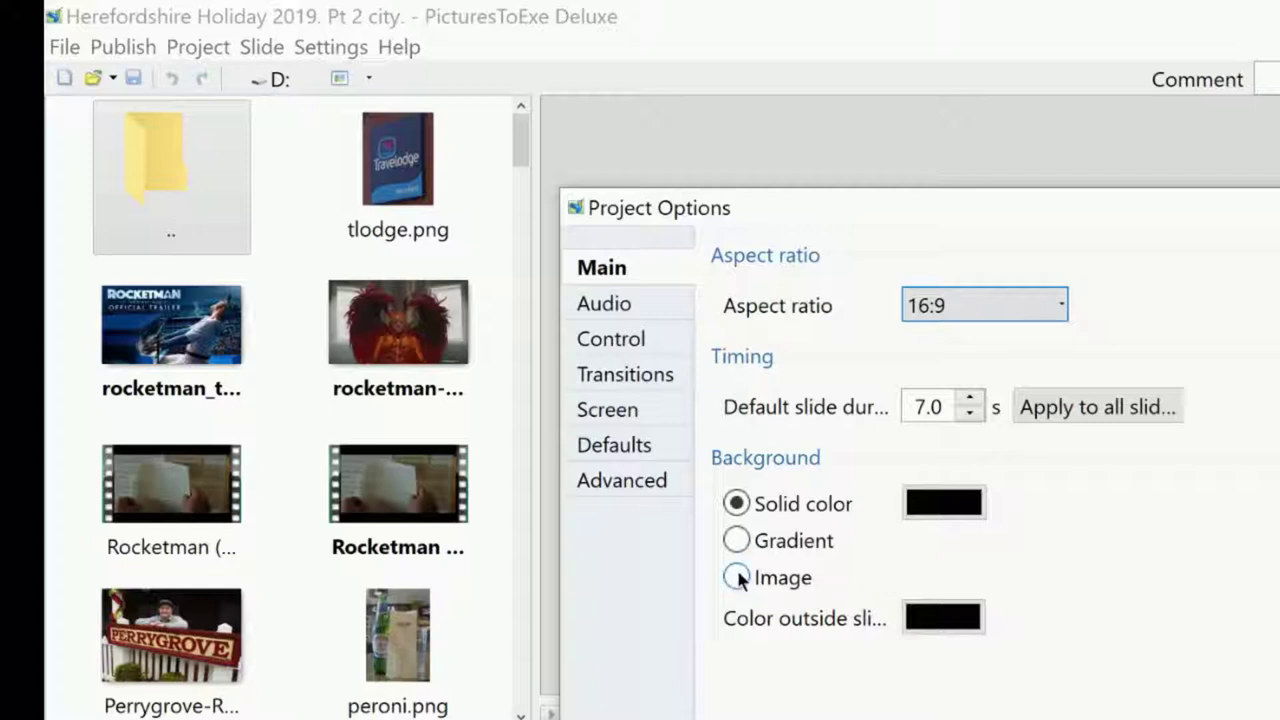
Try the image background, return to a solid color, and view the Style 3 palette for the color outside the slides
{"action": "left_click", "coordinate": [738, 578]}
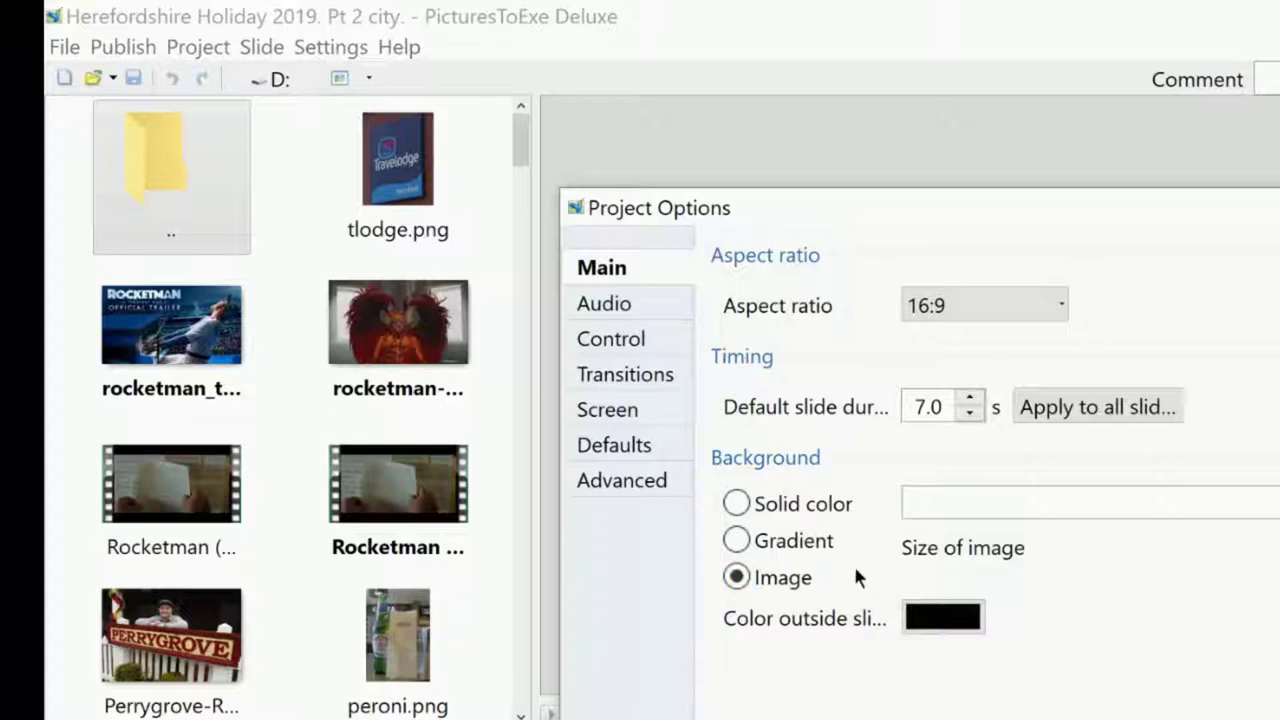
{"action": "key", "text": "Down"}
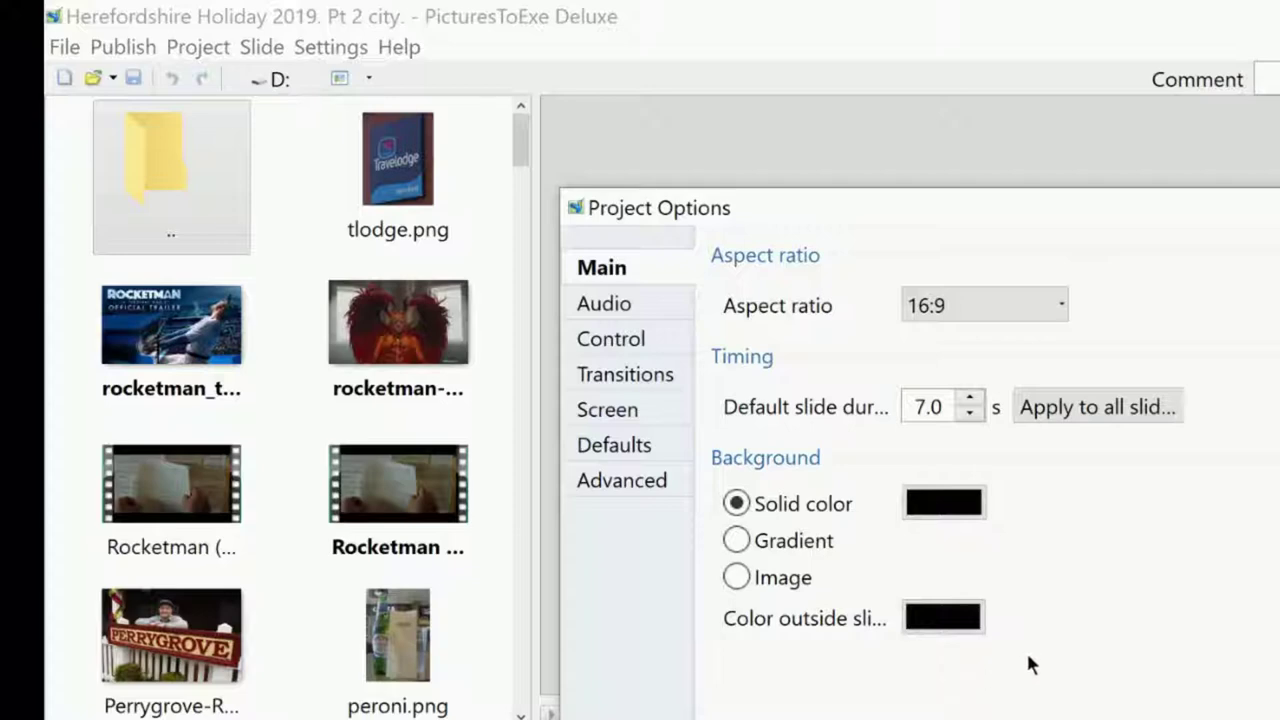
{"action": "left_click", "coordinate": [930, 628]}
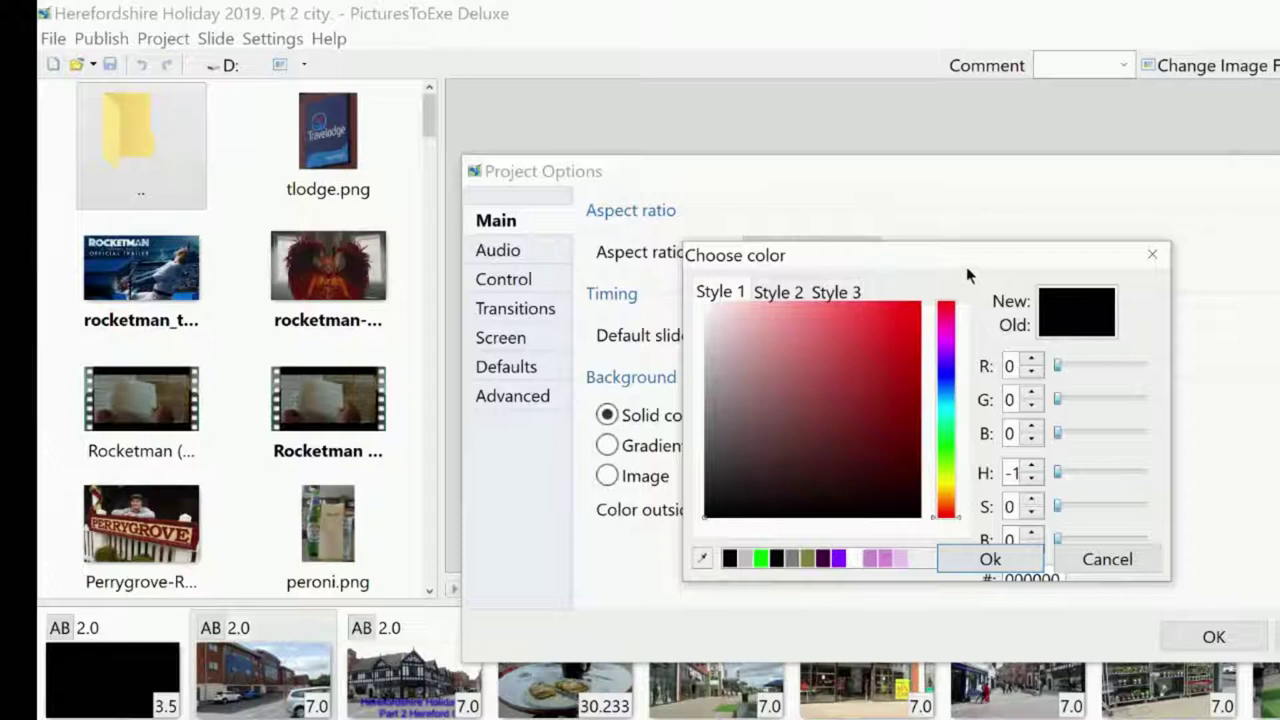
{"action": "left_click", "coordinate": [833, 291]}
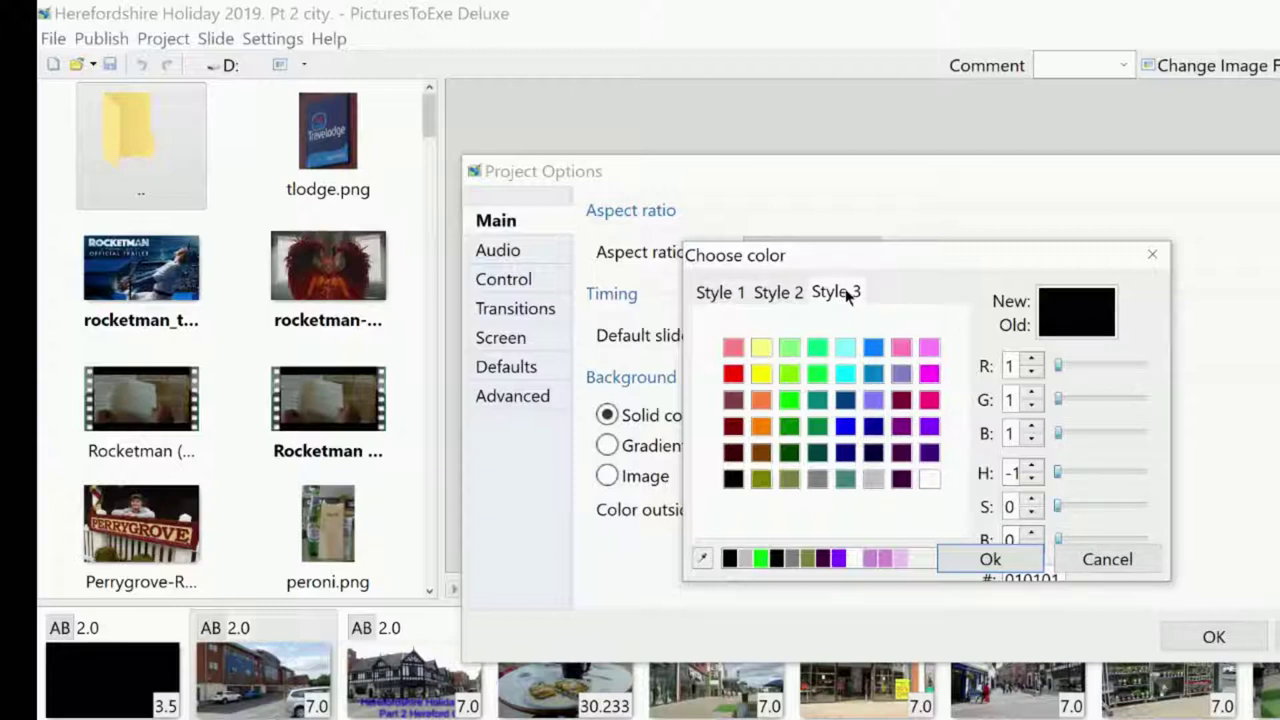
{"action": "left_click", "coordinate": [990, 556]}
View the project's audio settings and the control choices for the action after the last slide
{"action": "left_click", "coordinate": [500, 251]}
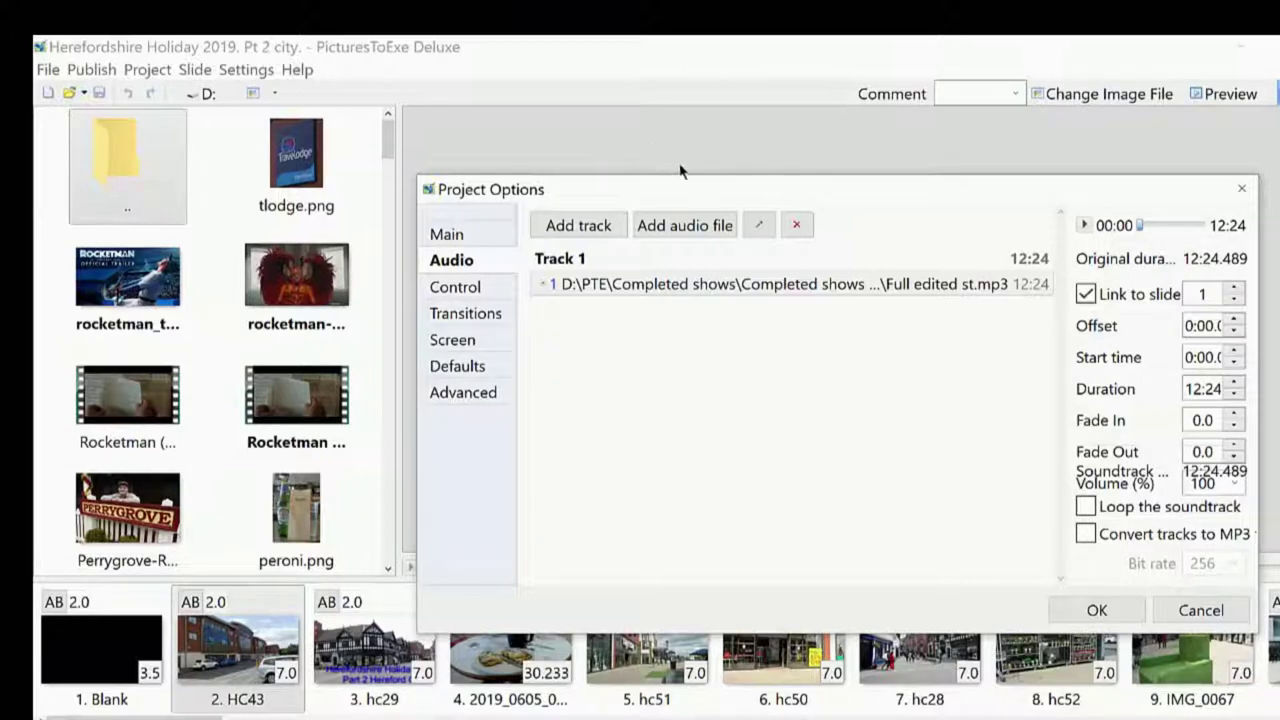
{"action": "left_click", "coordinate": [454, 288]}
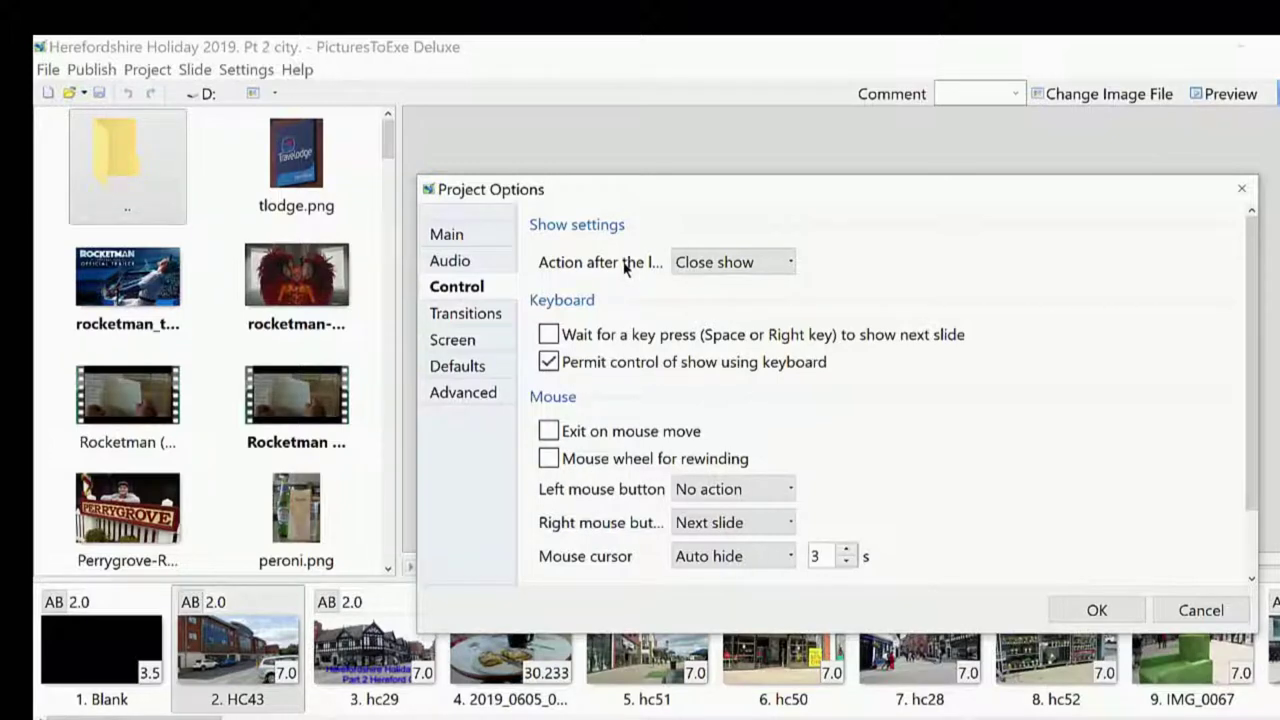
{"action": "left_click", "coordinate": [790, 263]}
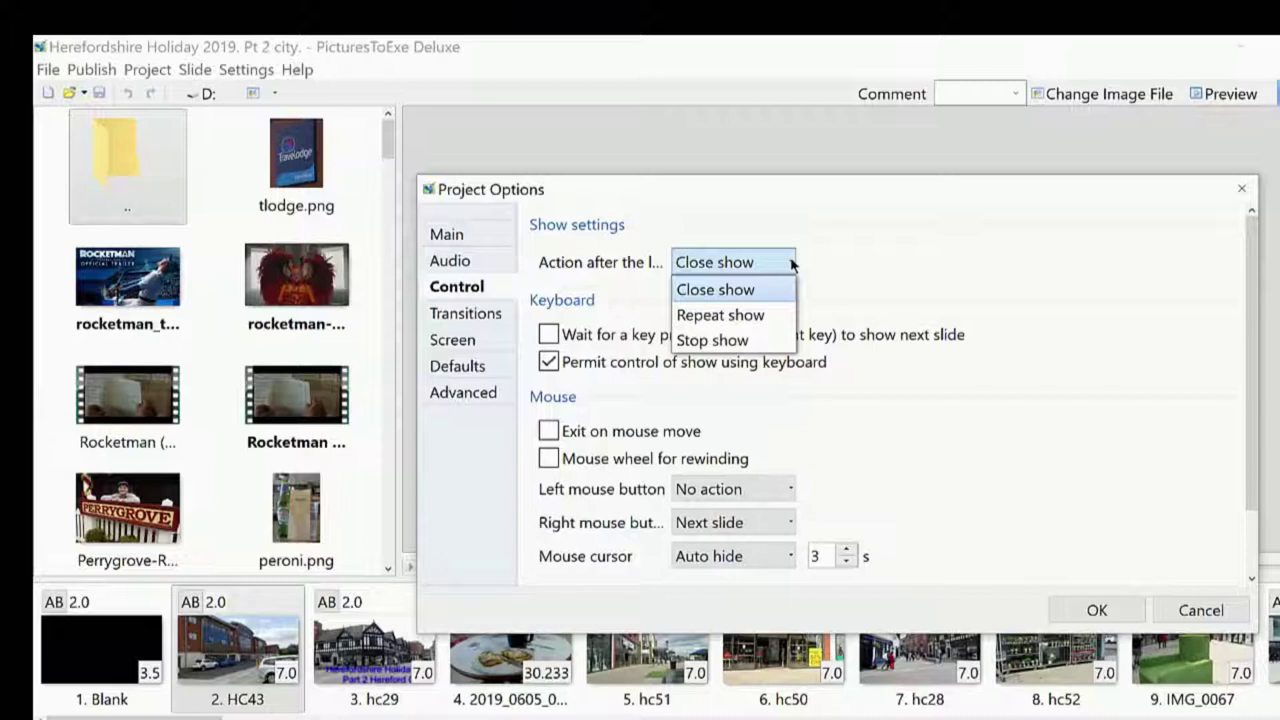
{"action": "left_click", "coordinate": [568, 305]}
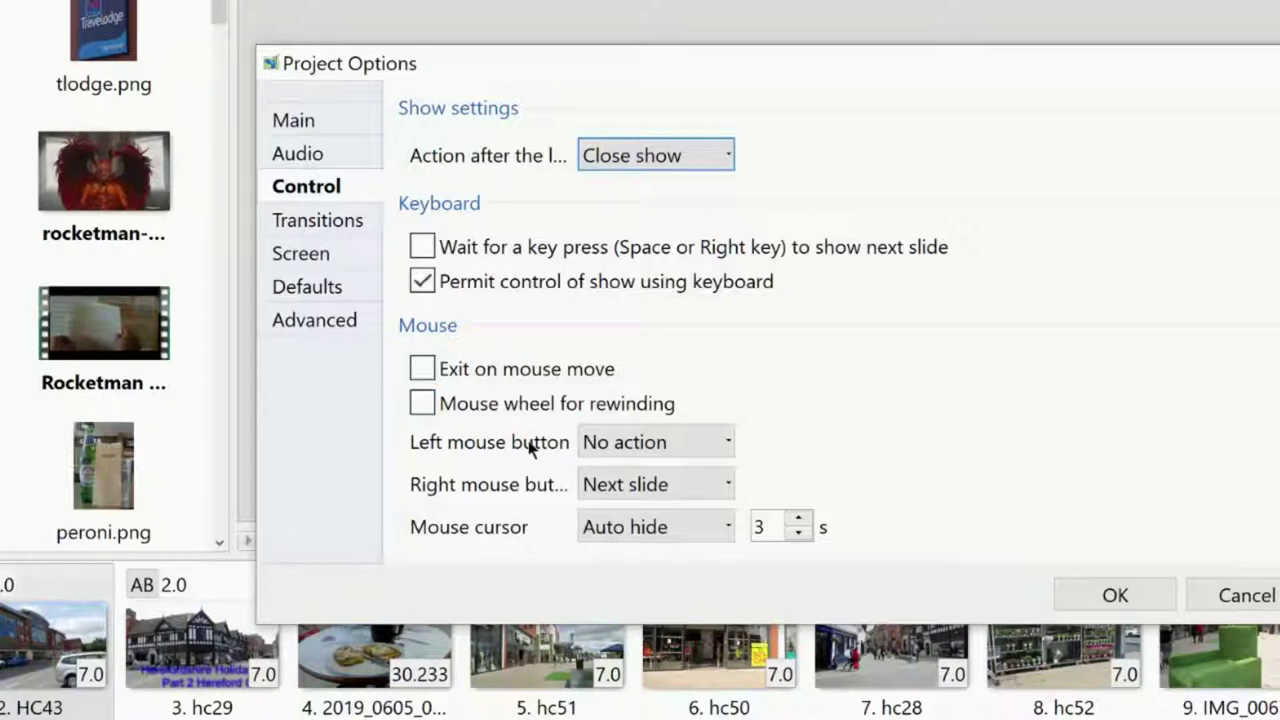
View the choices for the left and right mouse buttons and the mouse cursor during the show
{"action": "left_click", "coordinate": [726, 440]}
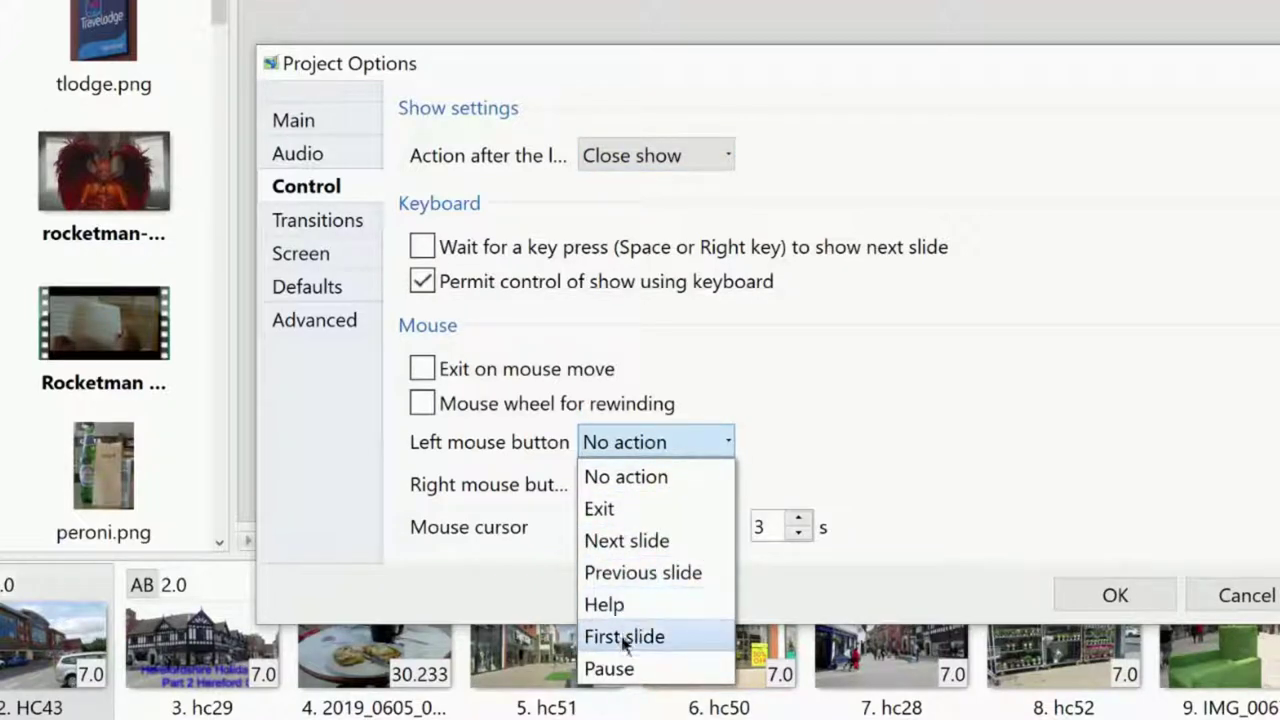
{"action": "left_click", "coordinate": [912, 443]}
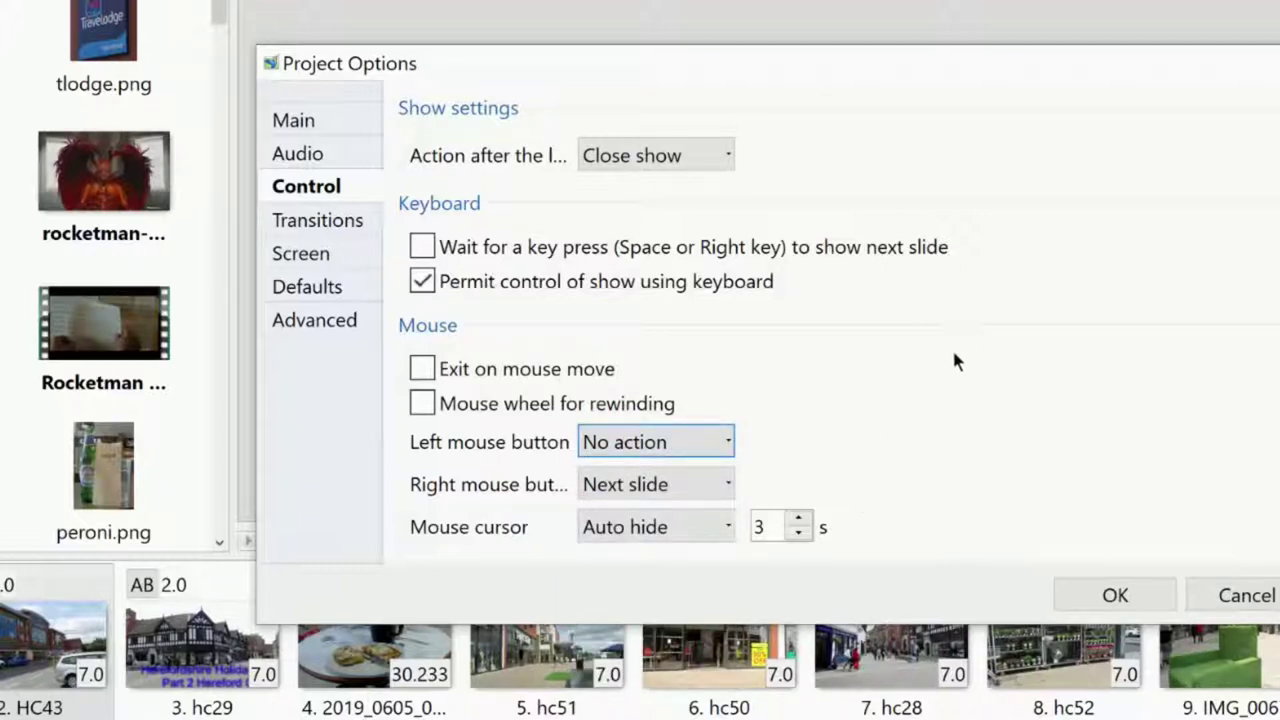
{"action": "left_click", "coordinate": [728, 487]}
{"action": "left_click", "coordinate": [728, 487]}
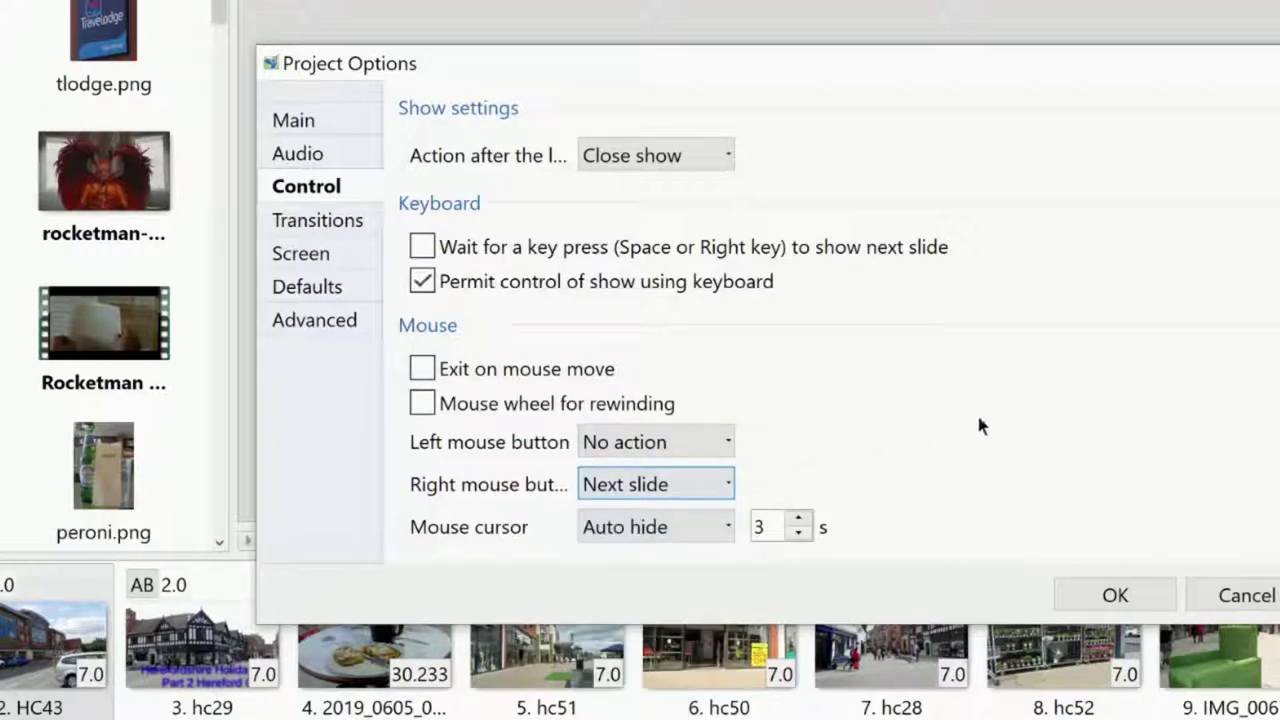
{"action": "left_click", "coordinate": [728, 530]}
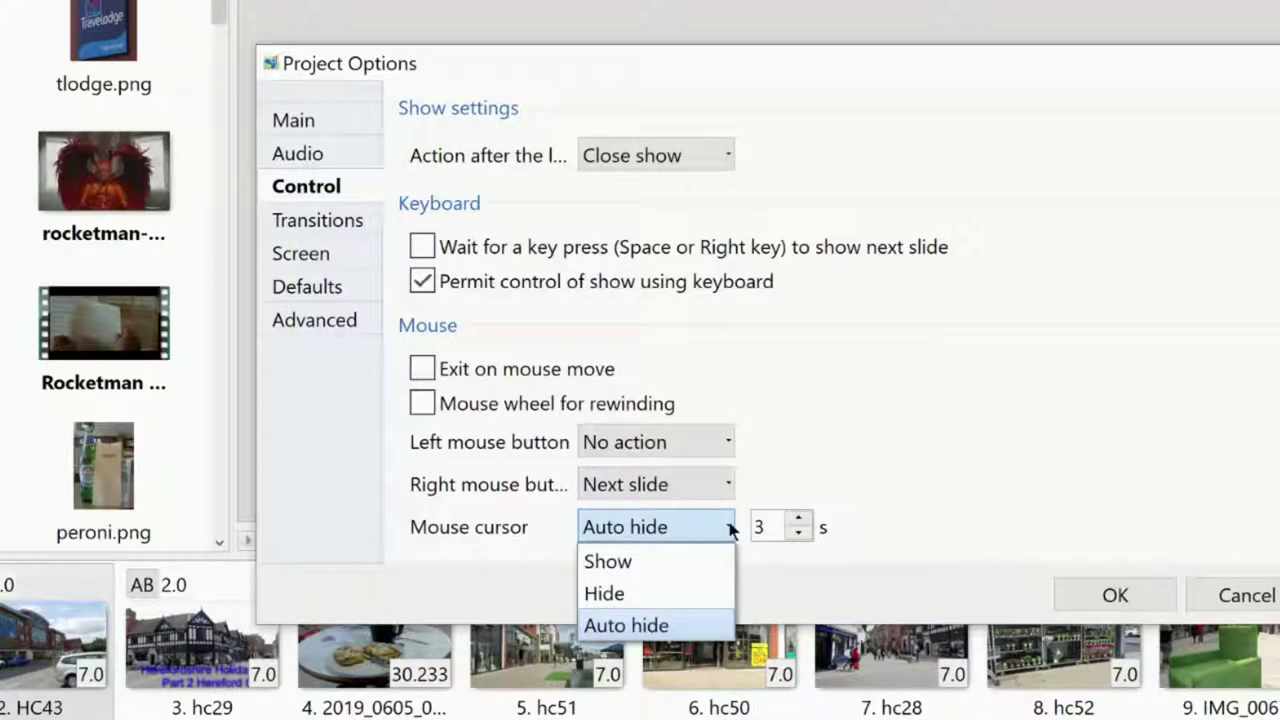
{"action": "left_click", "coordinate": [731, 530]}
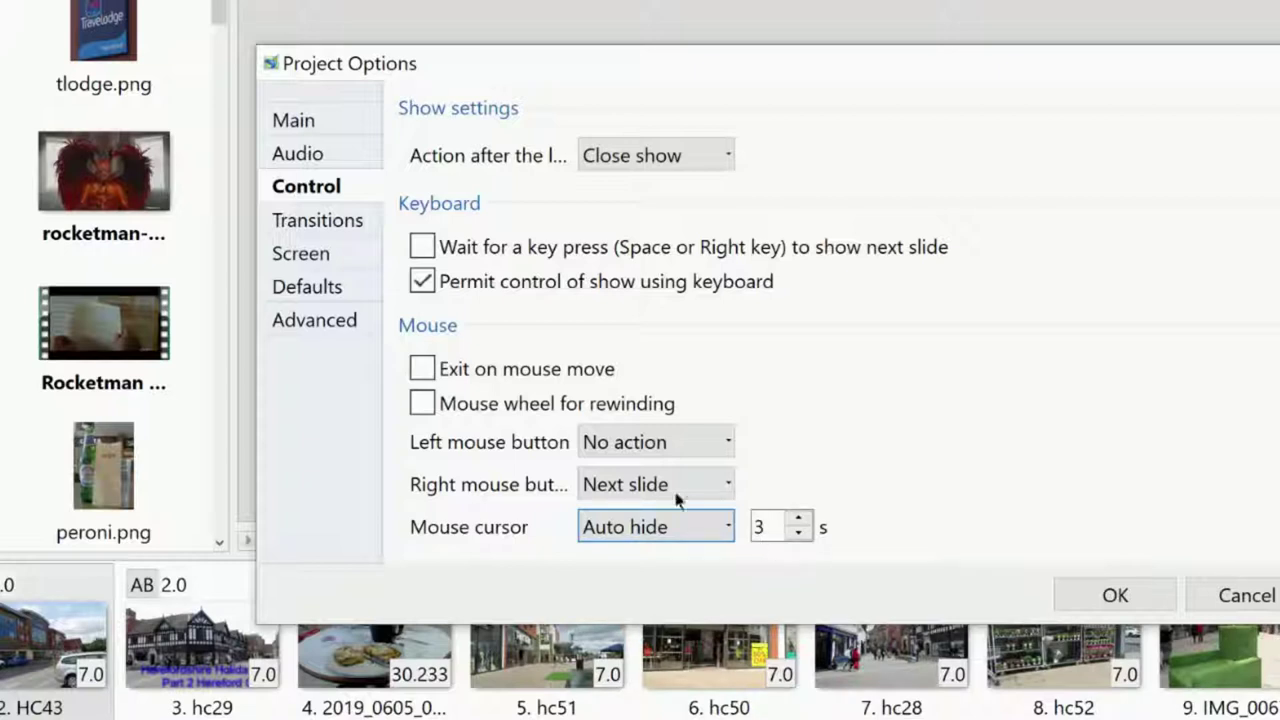
Add Hour hand to the global transitions and view its direction, variant and offset options
{"action": "left_click", "coordinate": [311, 222]}
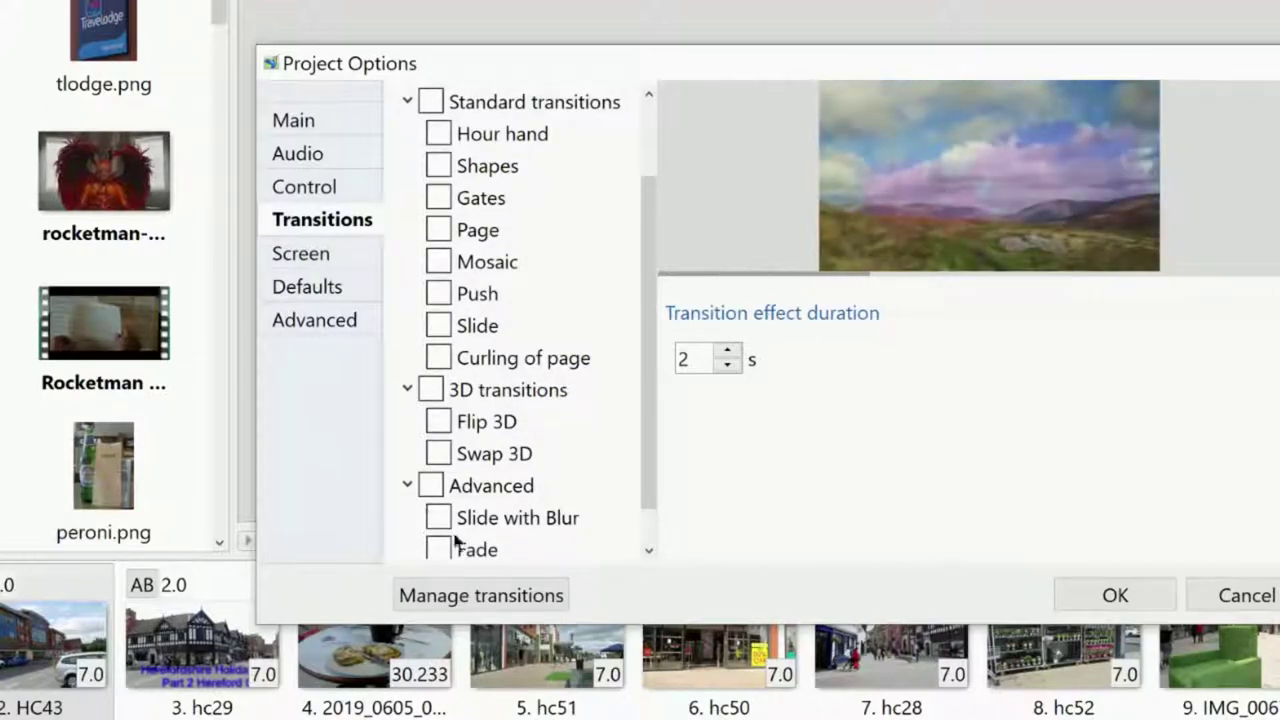
{"action": "scroll", "coordinate": [577, 450], "scroll_direction": "up", "scroll_amount": 3}
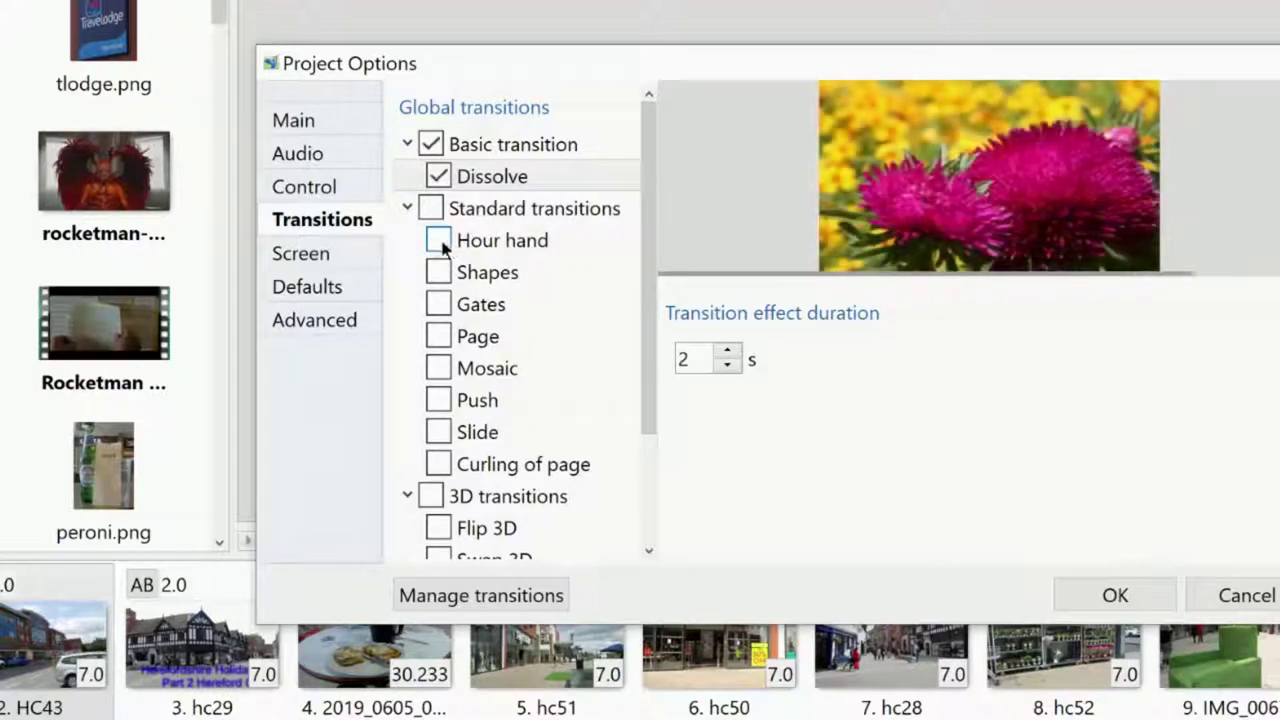
{"action": "left_click", "coordinate": [440, 243]}
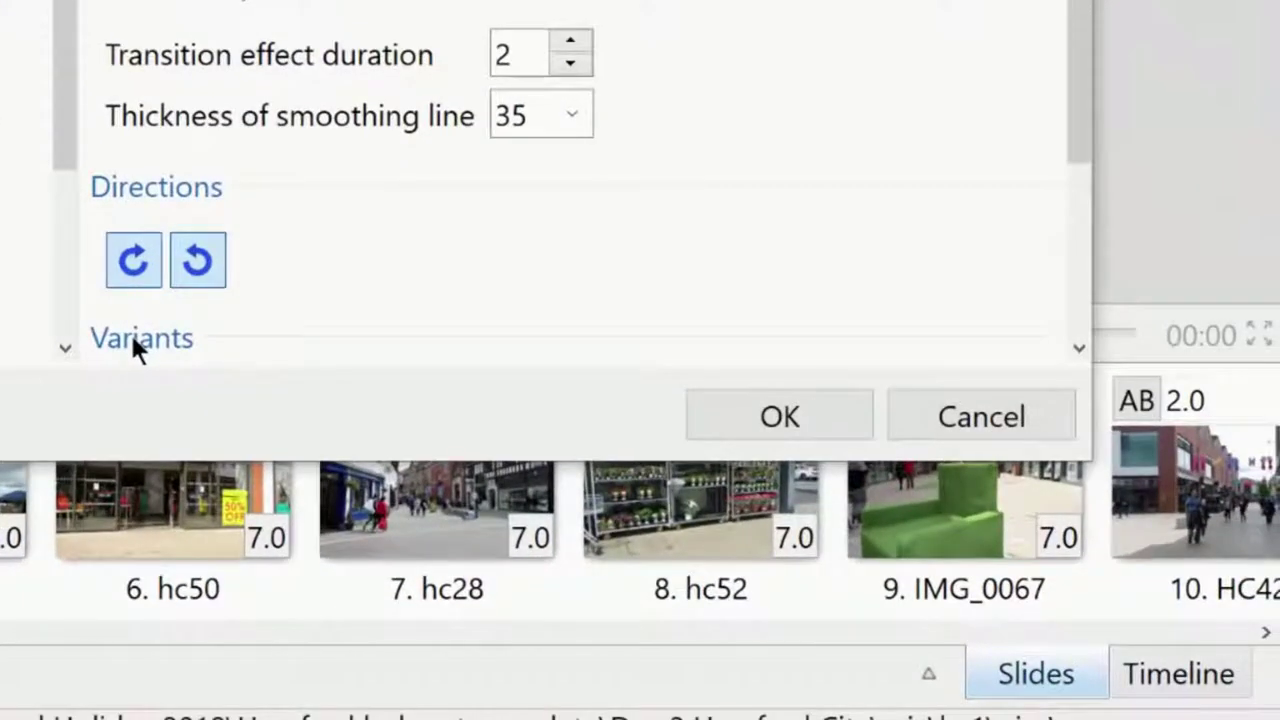
{"action": "scroll", "coordinate": [130, 331], "scroll_direction": "down", "scroll_amount": 3}
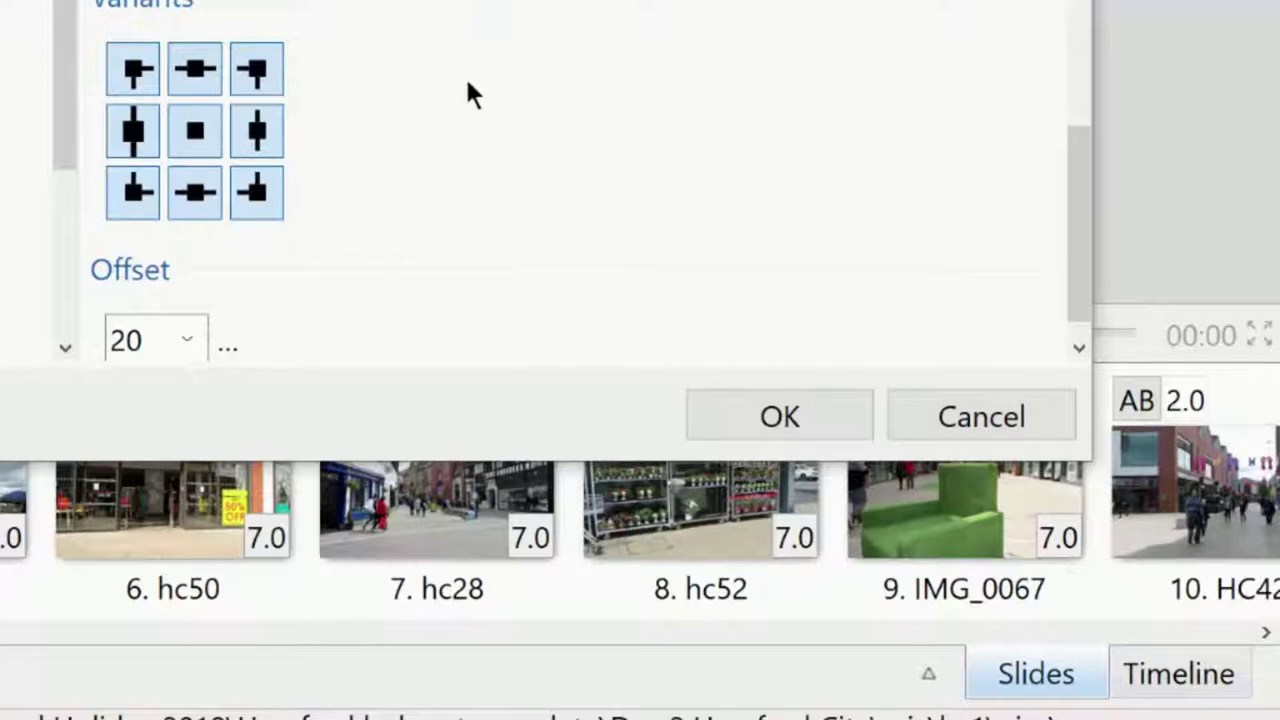
{"action": "scroll", "coordinate": [465, 75], "scroll_direction": "up", "scroll_amount": 5}
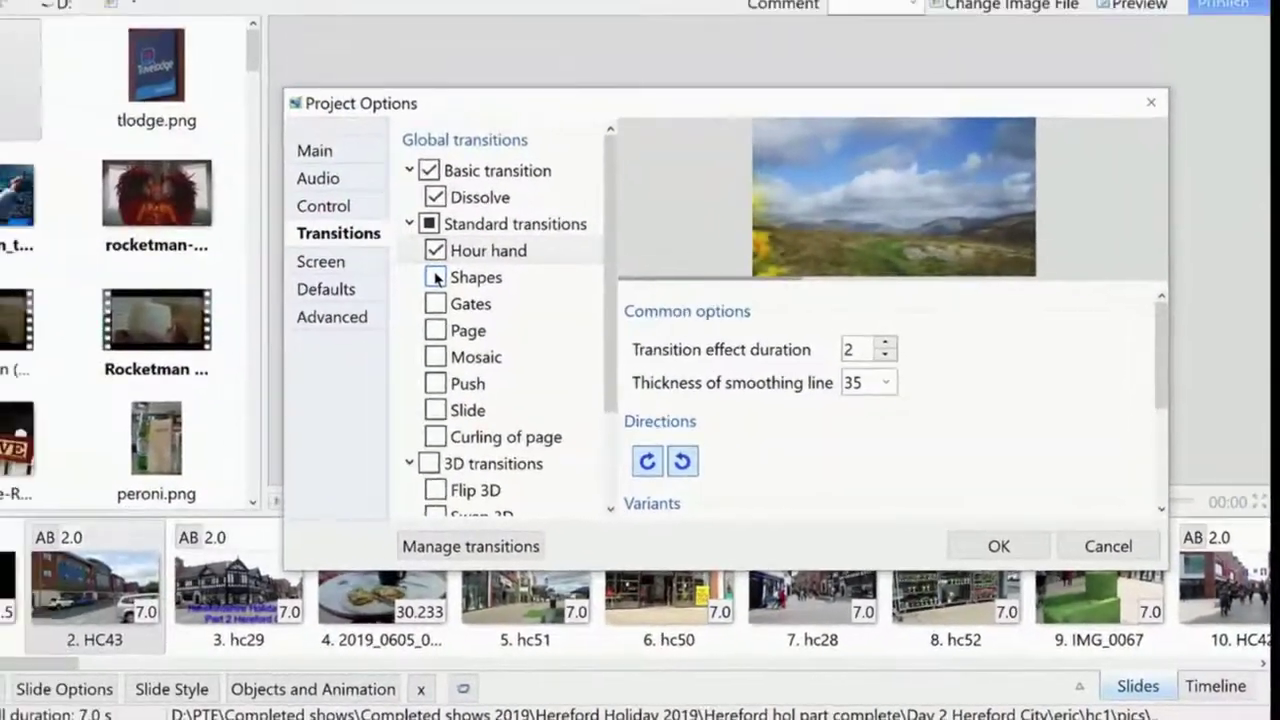
Enable the Shapes, Gates, Page, Mosaic, Push, Slide and Curling of page standard transitions
{"action": "left_click", "coordinate": [3, 66]}
{"action": "left_click", "coordinate": [511, 310]}
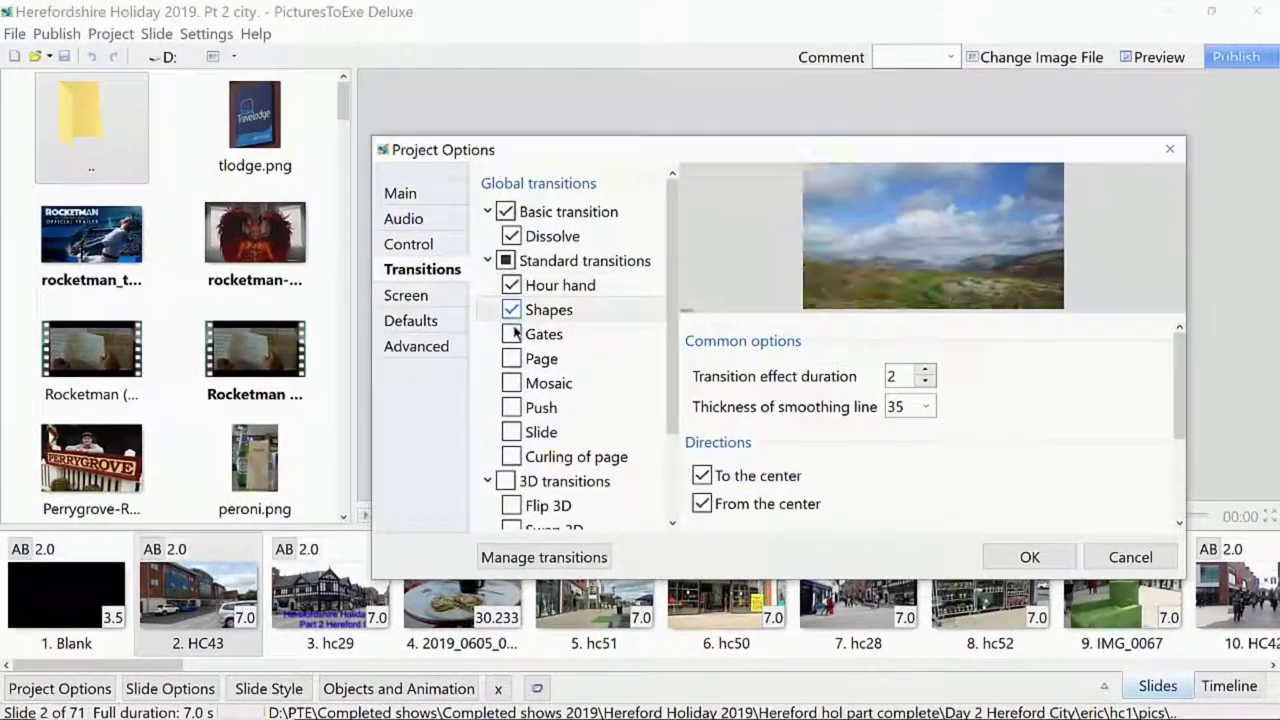
{"action": "left_click", "coordinate": [511, 334]}
{"action": "left_click", "coordinate": [511, 363]}
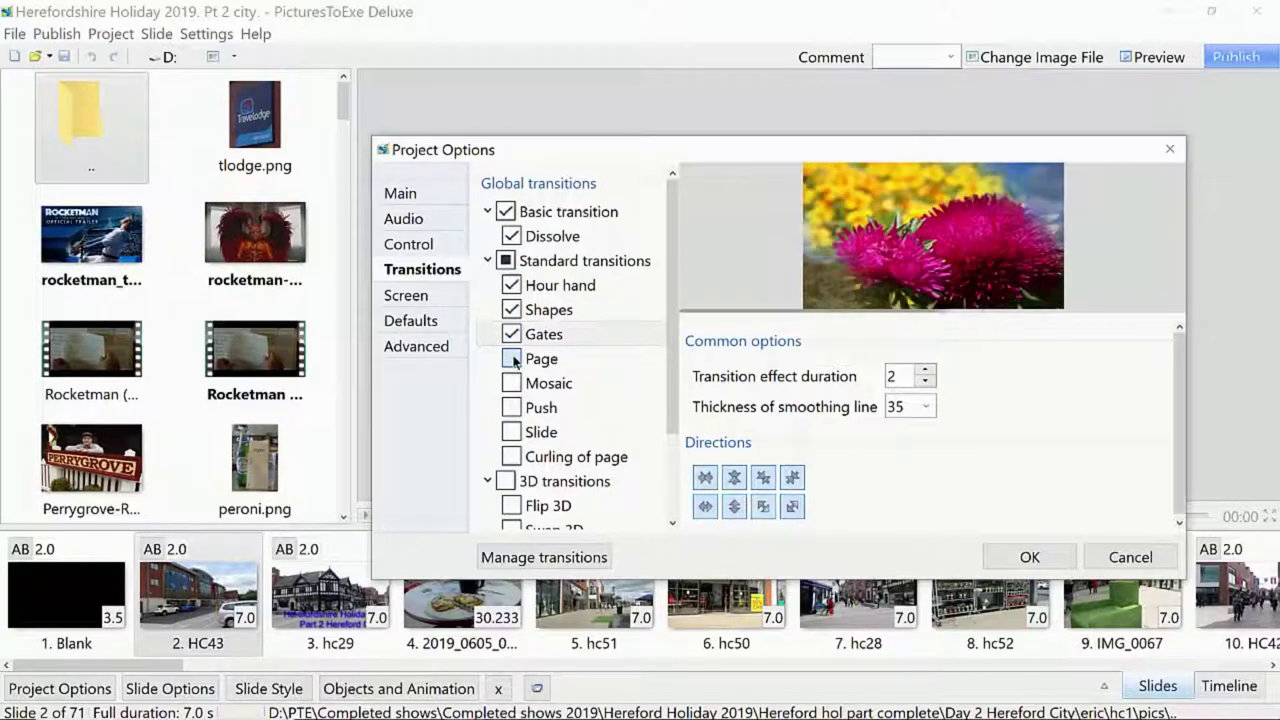
{"action": "left_click", "coordinate": [512, 384]}
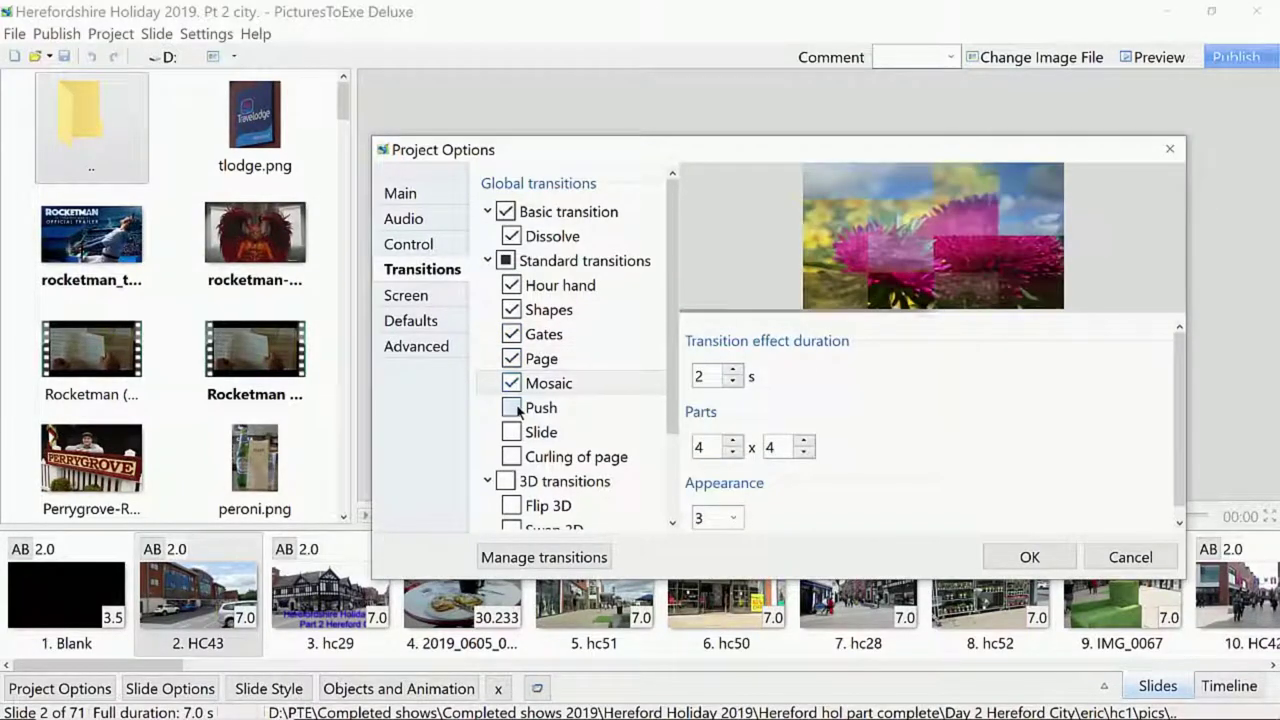
{"action": "left_click", "coordinate": [511, 408]}
{"action": "left_click", "coordinate": [511, 433]}
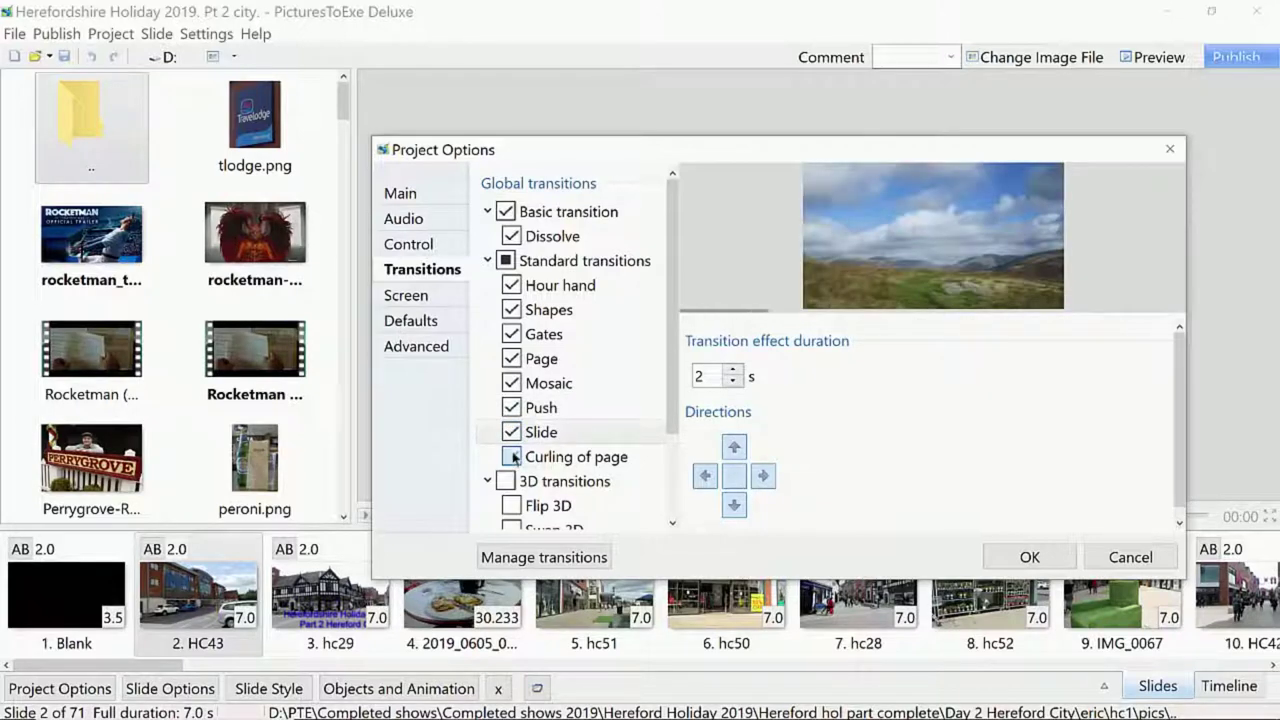
{"action": "left_click", "coordinate": [512, 457]}
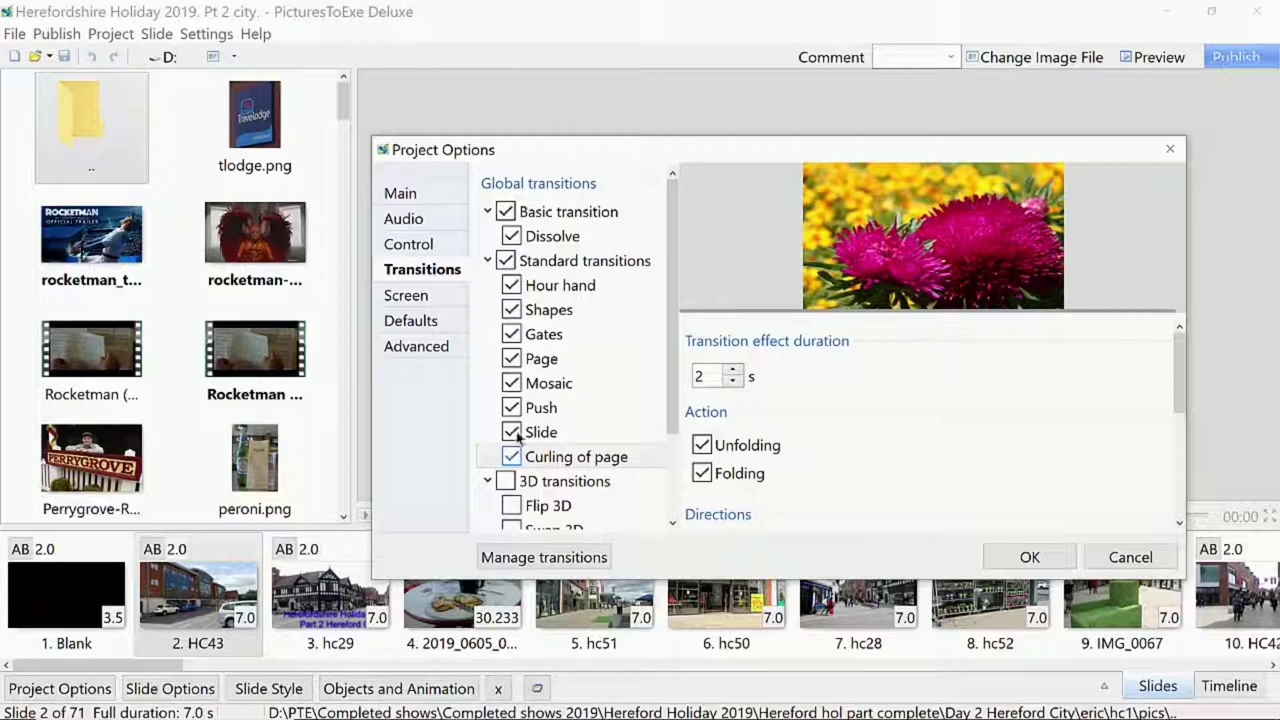
Enable all 3D transitions and preview Flip 3D and Swap 3D
{"action": "scroll", "coordinate": [520, 380], "scroll_direction": "down", "scroll_amount": 2}
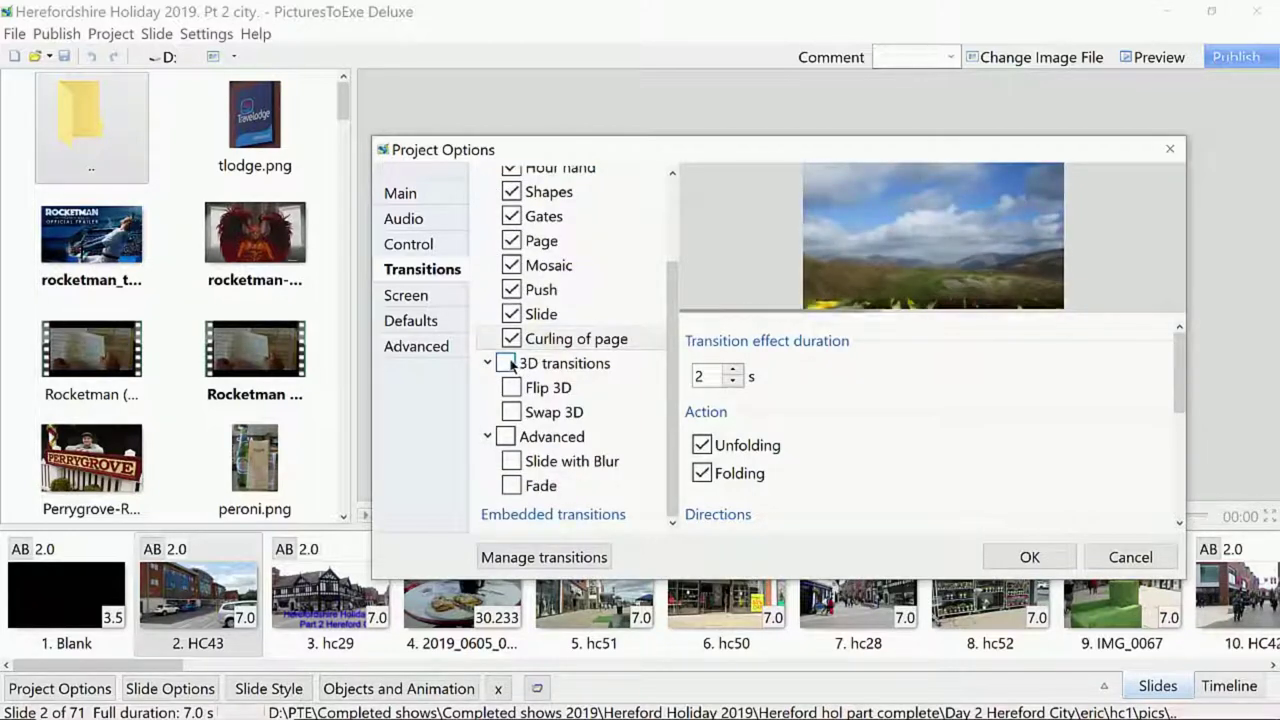
{"action": "left_click", "coordinate": [508, 364]}
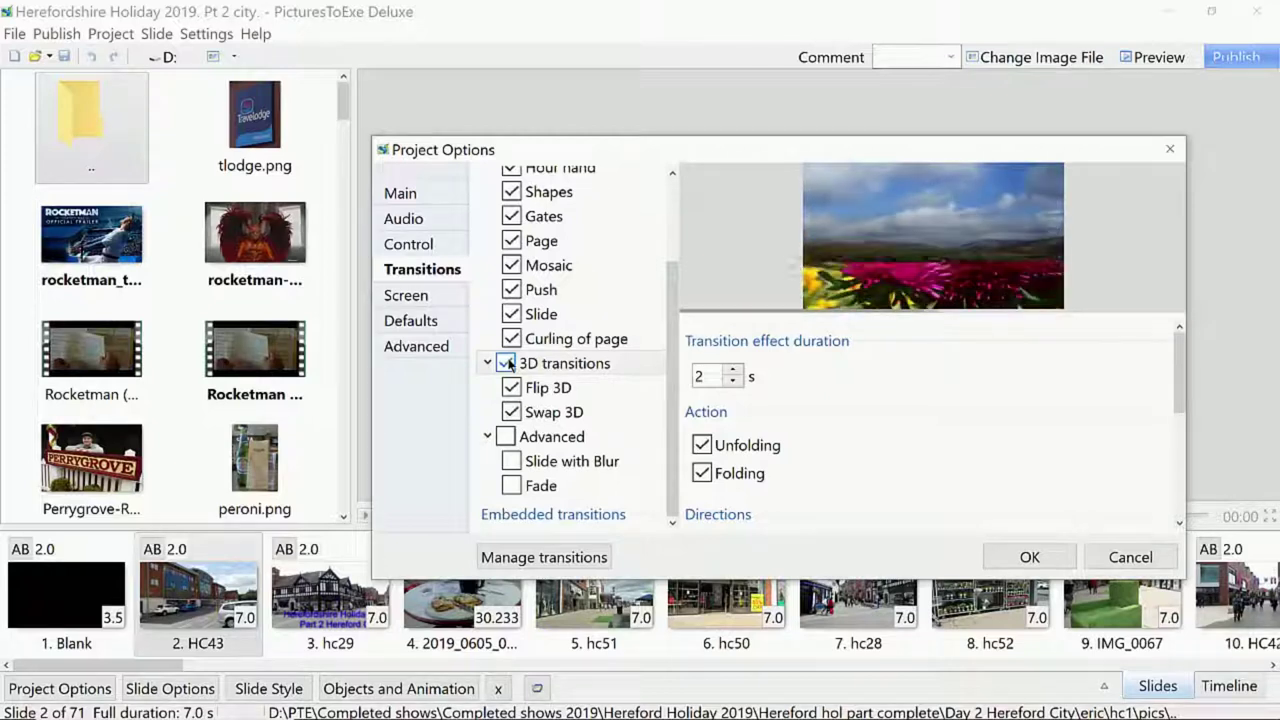
{"action": "left_click", "coordinate": [530, 390]}
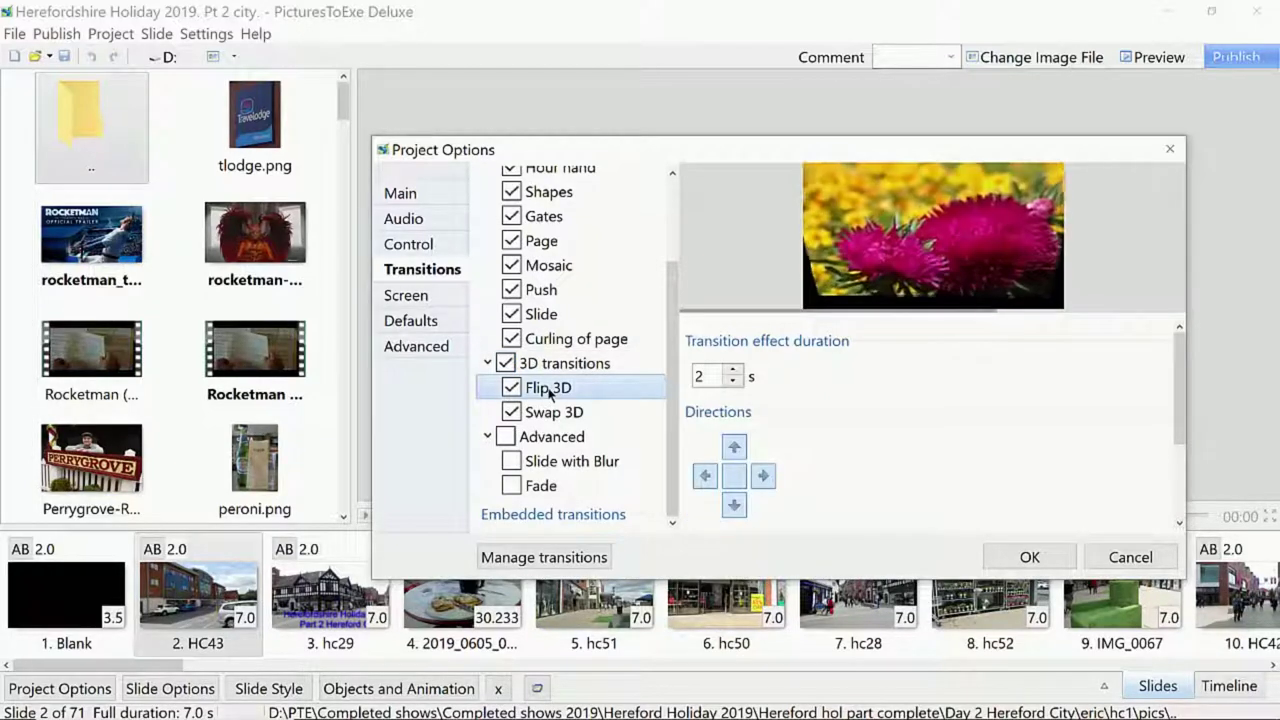
{"action": "left_click", "coordinate": [540, 416]}
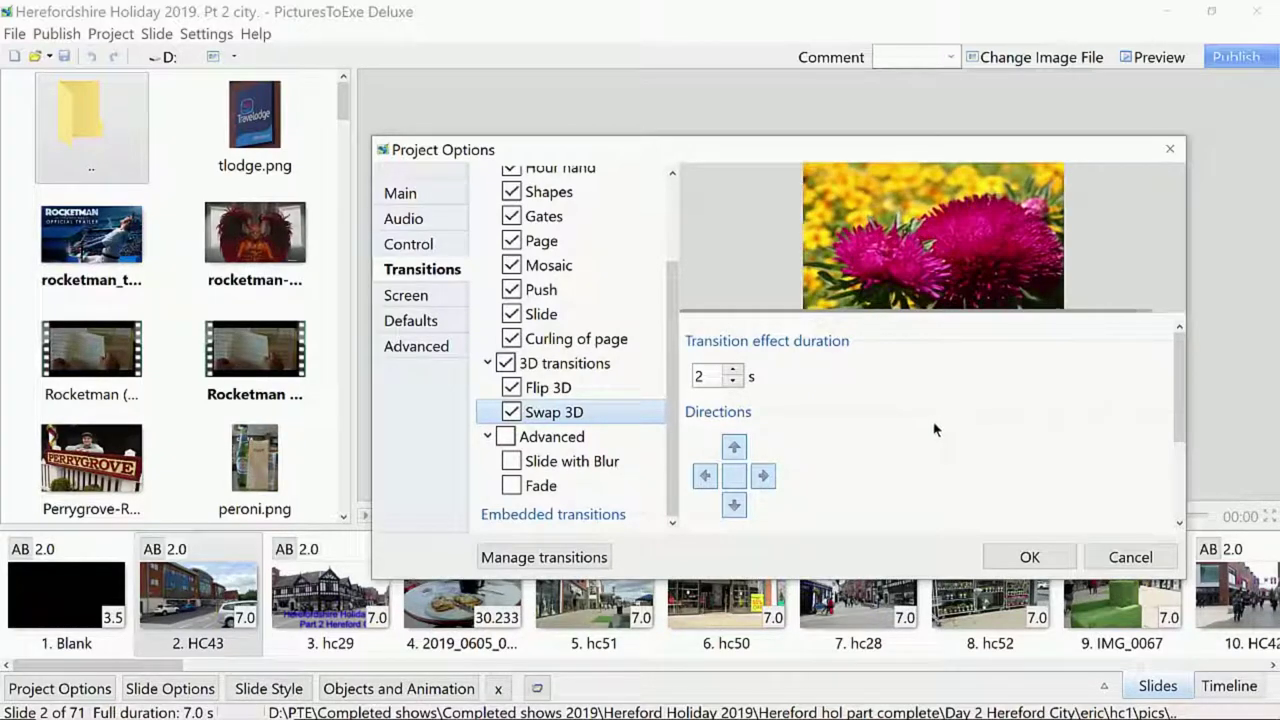
Enable all Advanced transitions, including Slide with Blur and Fade, and view the Swap 3D depth, distance and angle options
{"action": "left_click", "coordinate": [507, 437]}
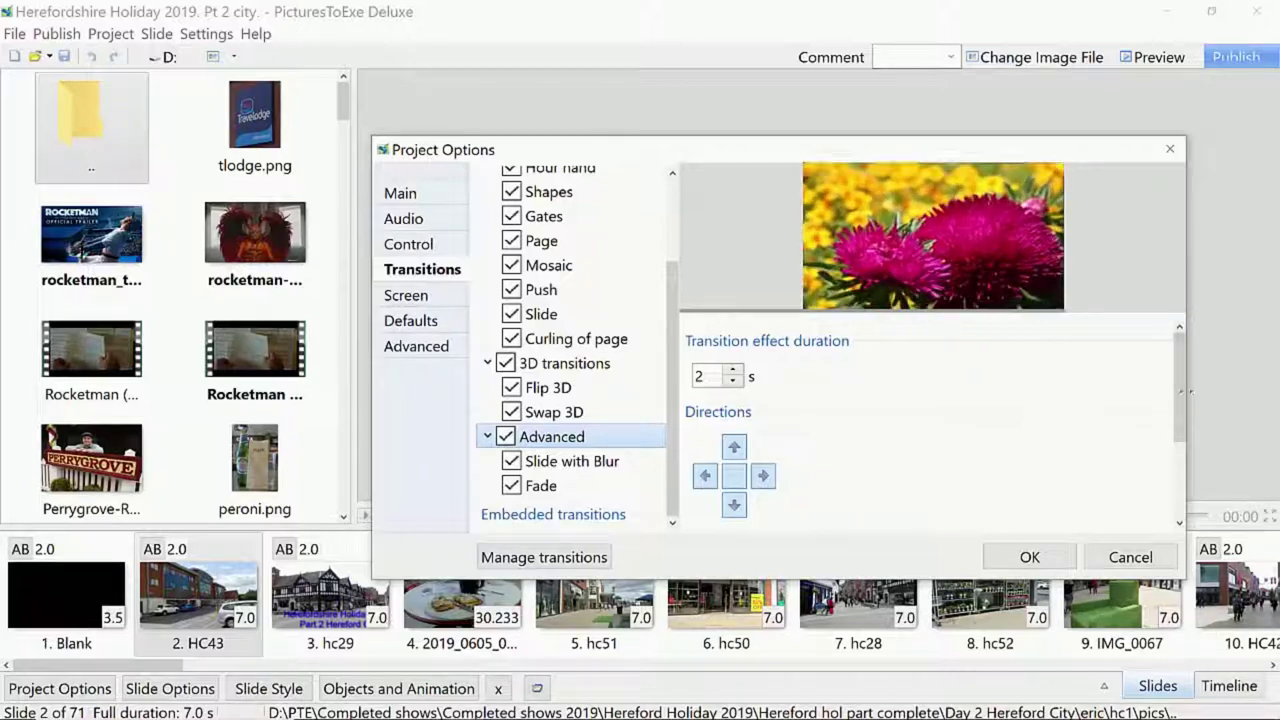
{"action": "left_click_drag", "start_coordinate": [1178, 402], "coordinate": [1179, 475]}
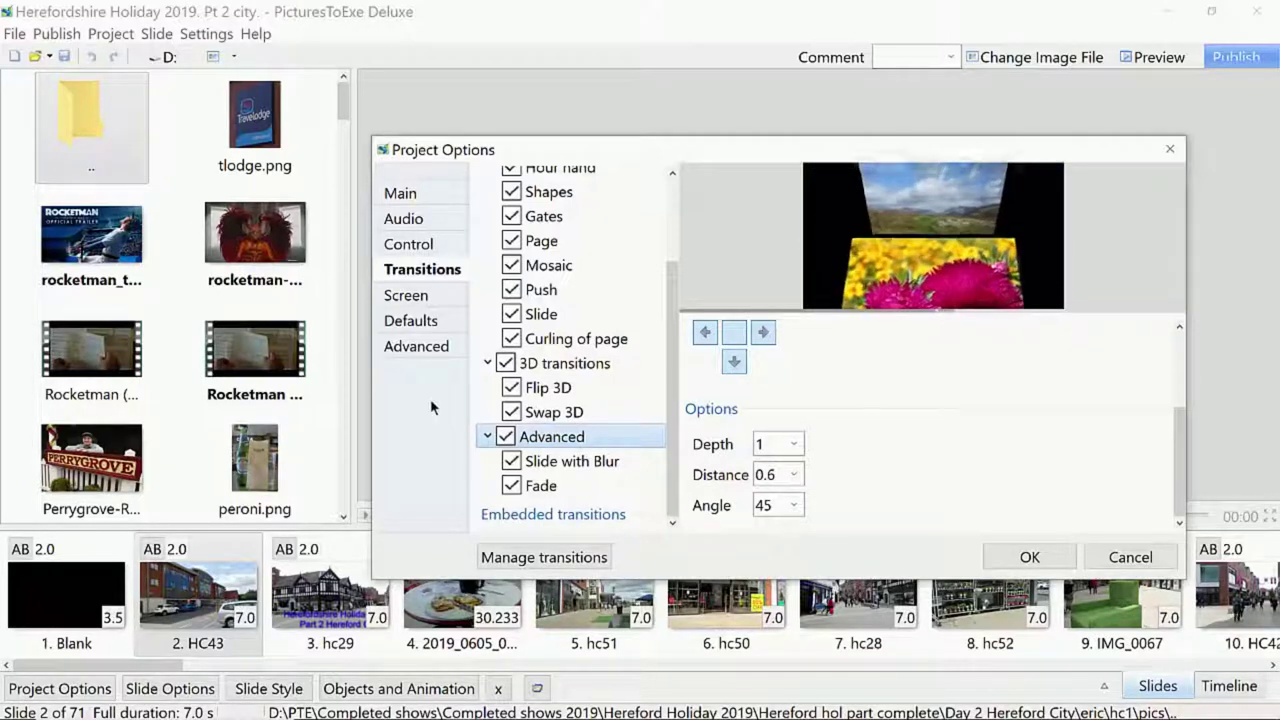
Try the "Fullscreen. Fixed size" screen mode for the project and switch back to Fullscreen
{"action": "left_click", "coordinate": [407, 297]}
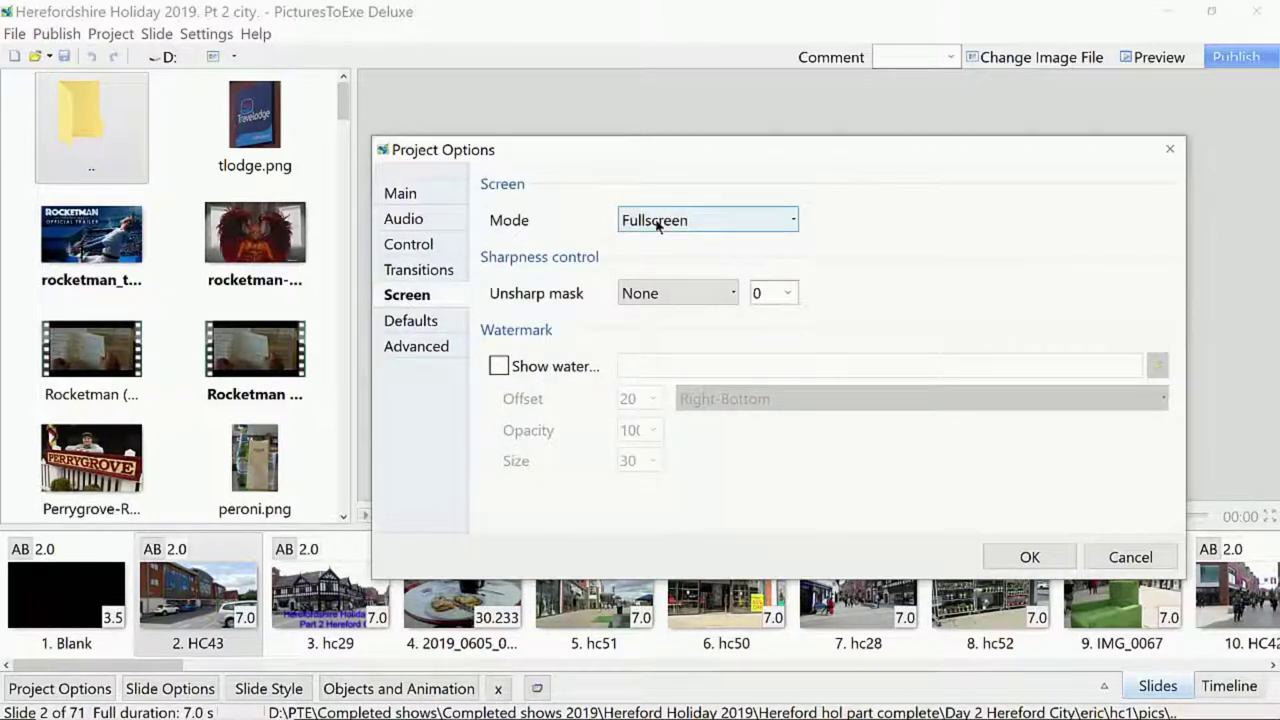
{"action": "left_click", "coordinate": [795, 222]}
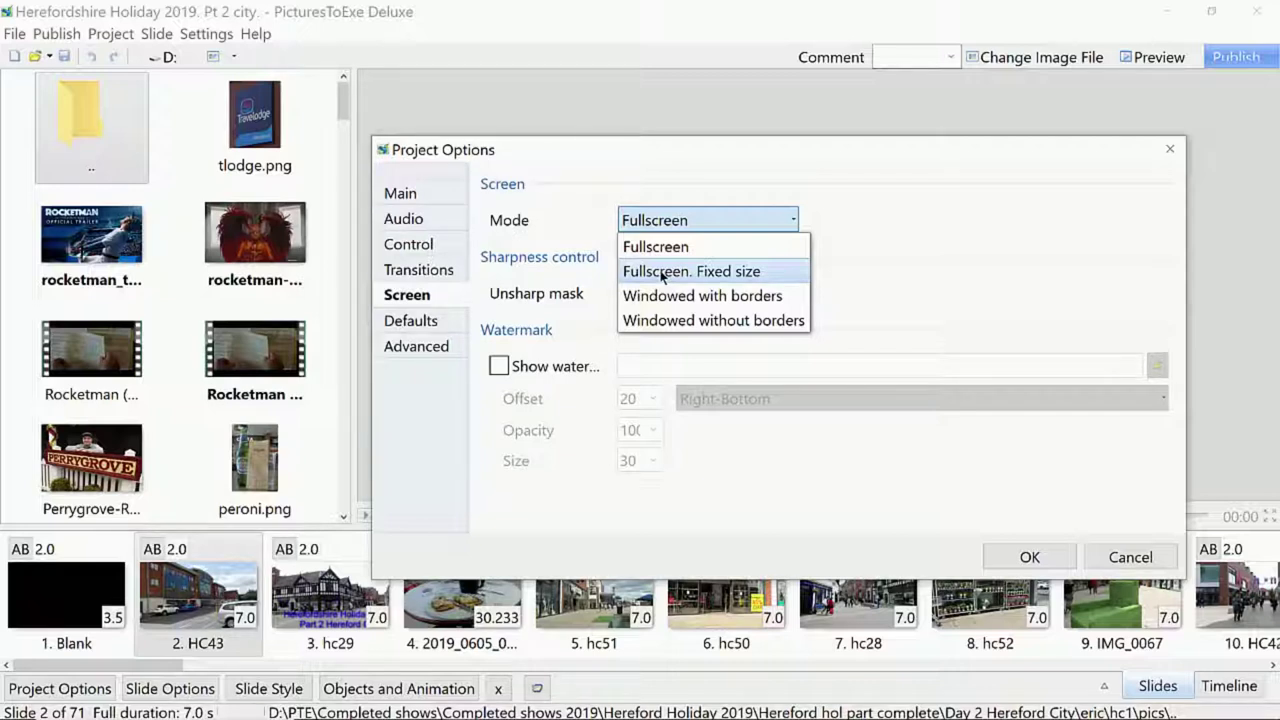
{"action": "left_click", "coordinate": [661, 272]}
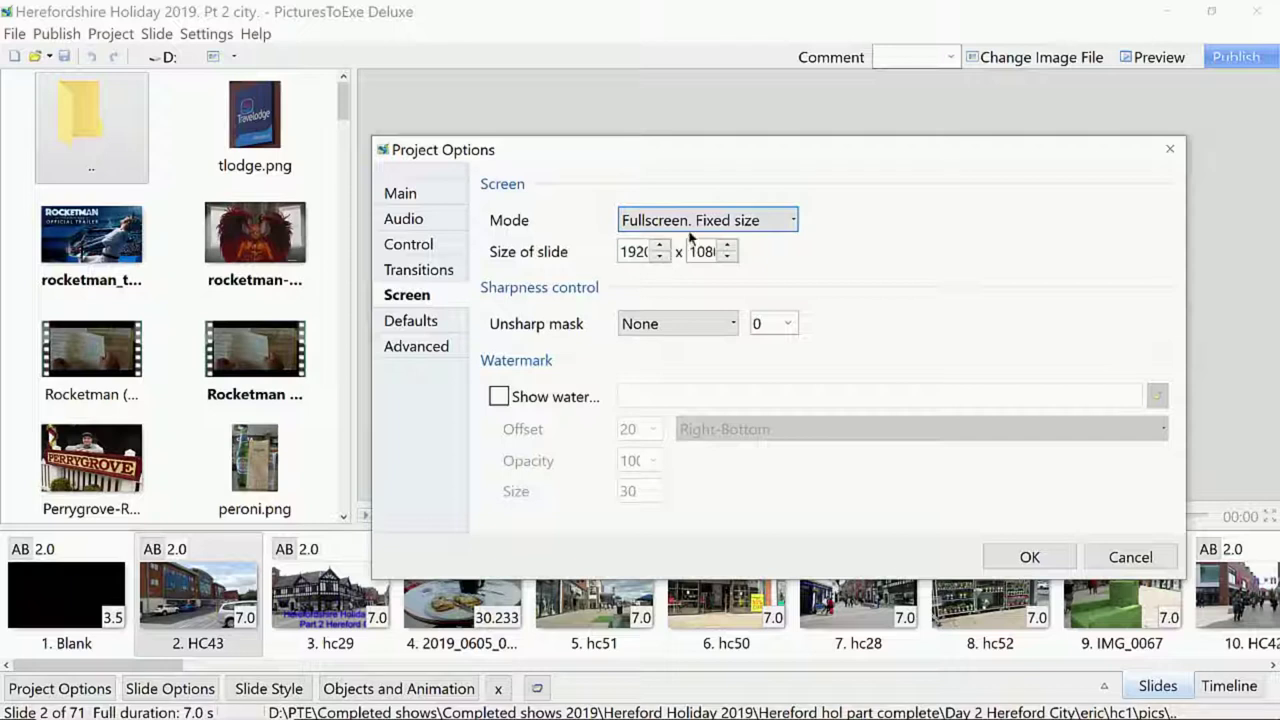
{"action": "left_click", "coordinate": [793, 221]}
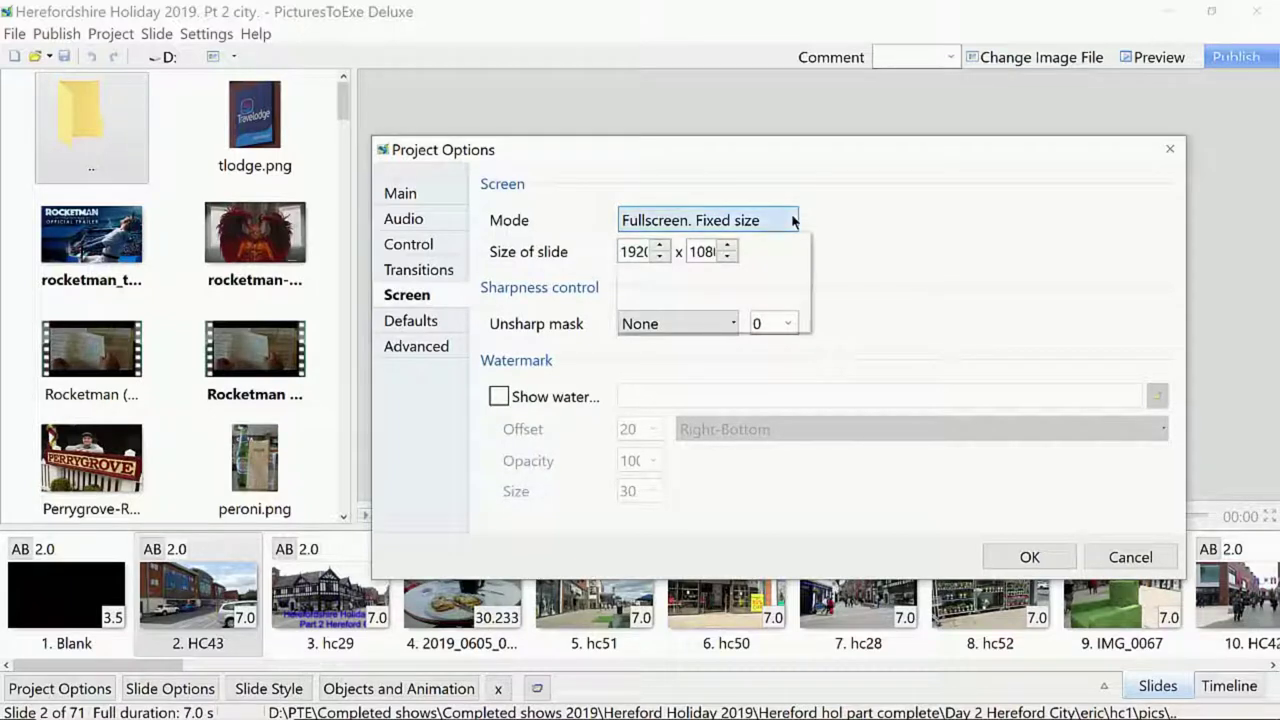
{"action": "left_click", "coordinate": [678, 253]}
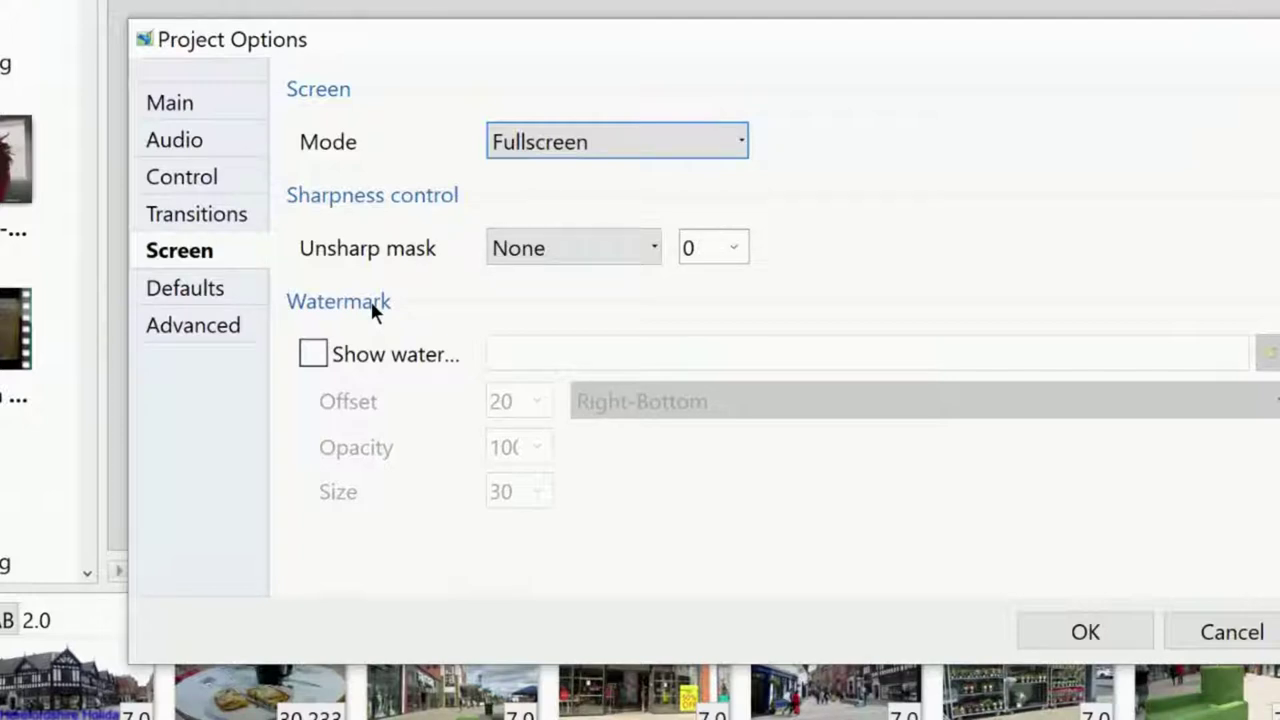
View the project's default settings for new slides and its advanced options, and close Project Options without saving
{"action": "left_click", "coordinate": [199, 289]}
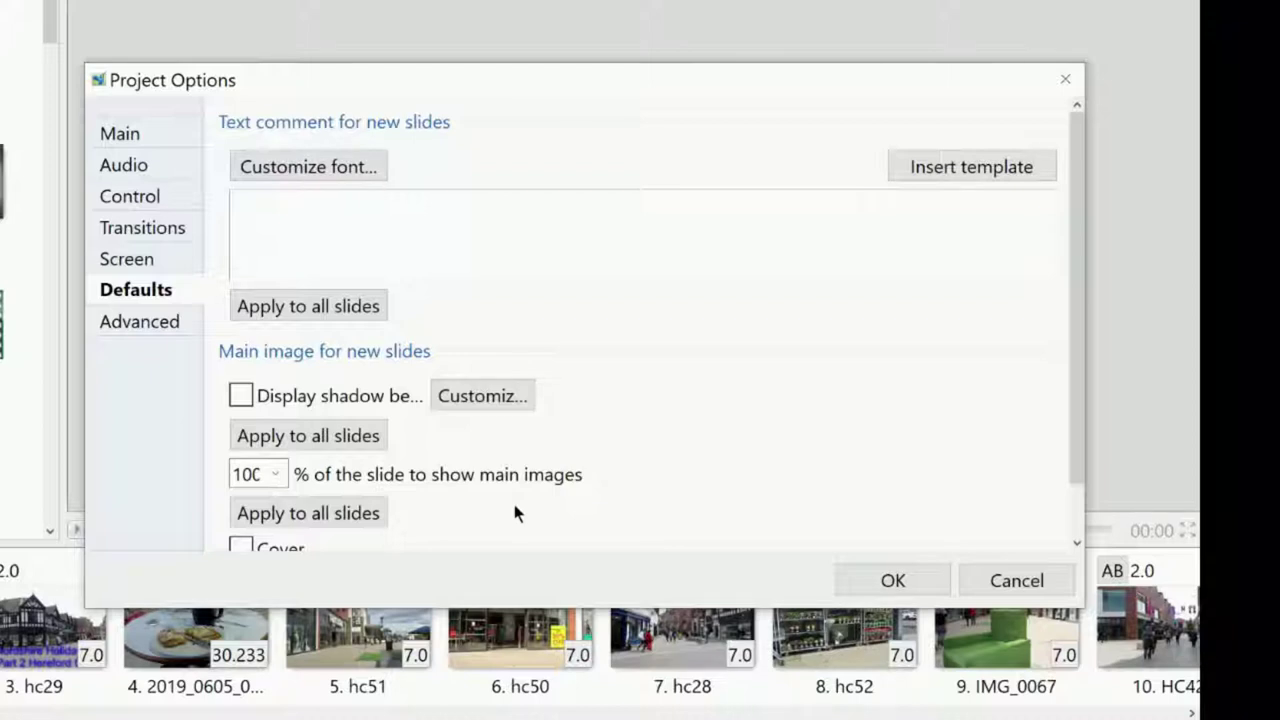
{"action": "left_click", "coordinate": [144, 320]}
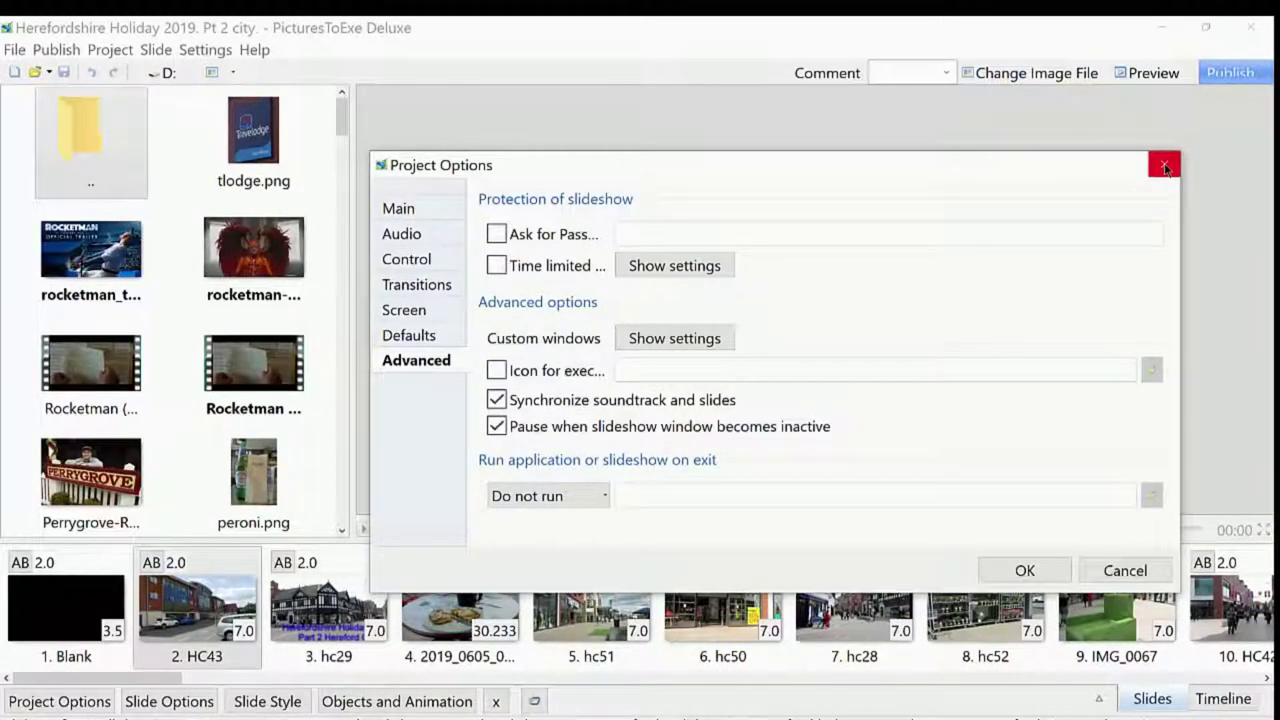
{"action": "left_click", "coordinate": [1164, 167]}
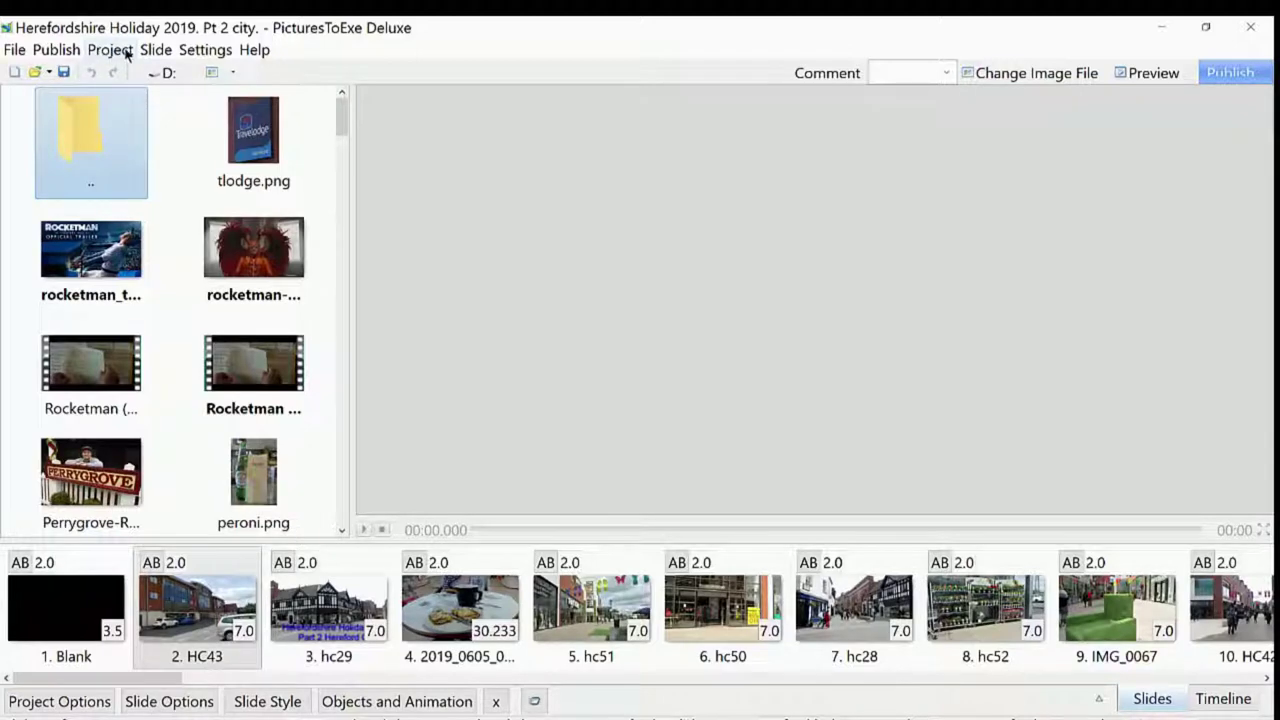
View the available slide commands and program settings, including the interface language choices and file list sort order
{"action": "left_click", "coordinate": [157, 51]}
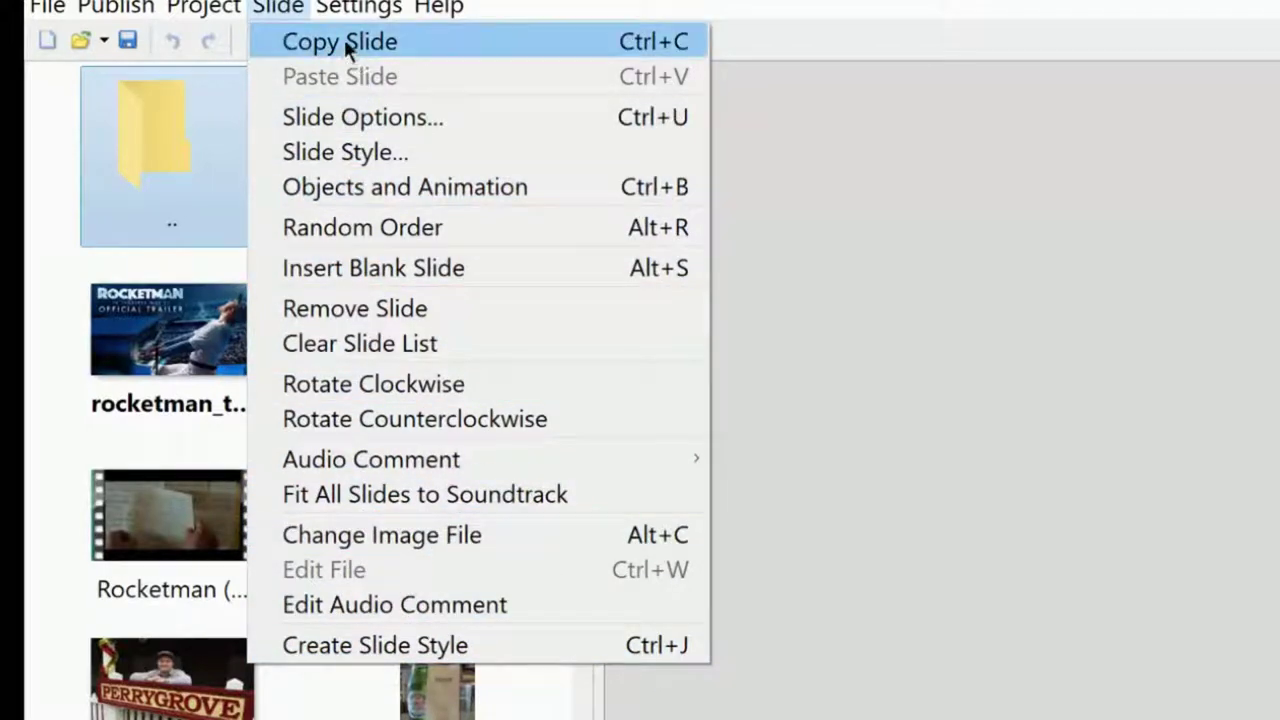
{"action": "left_click", "coordinate": [362, 8]}
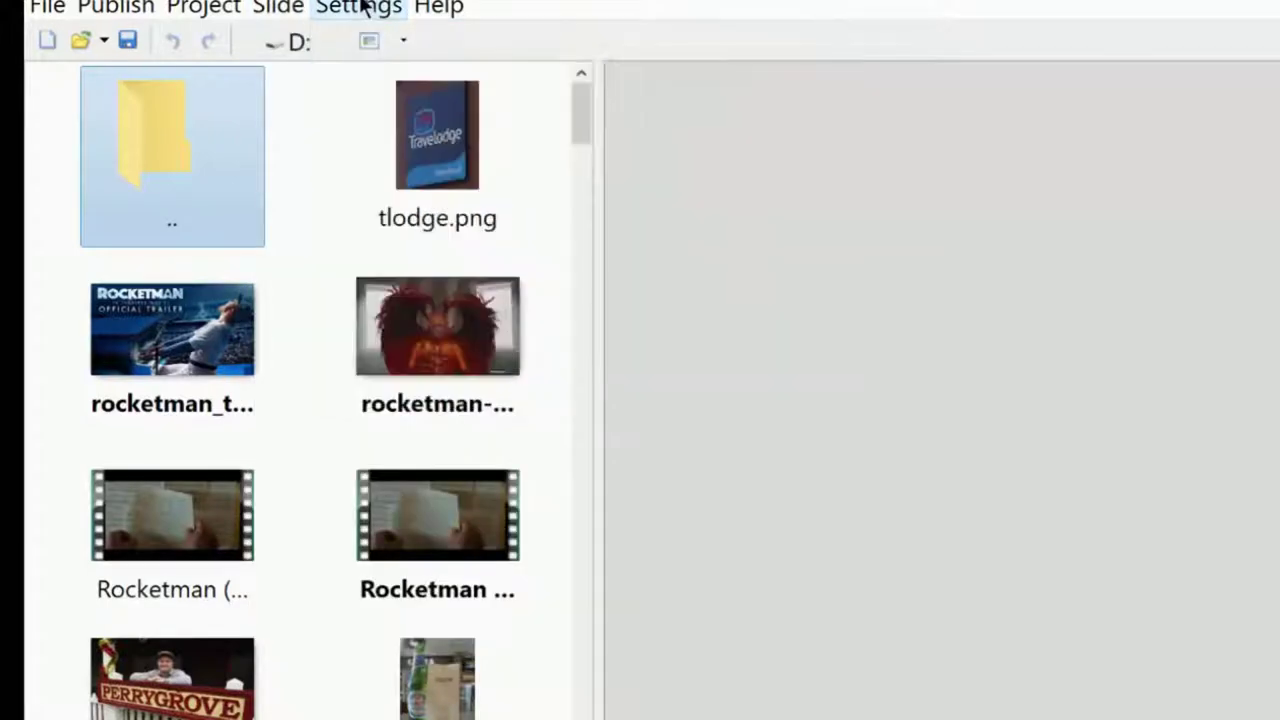
{"action": "left_click", "coordinate": [362, 8]}
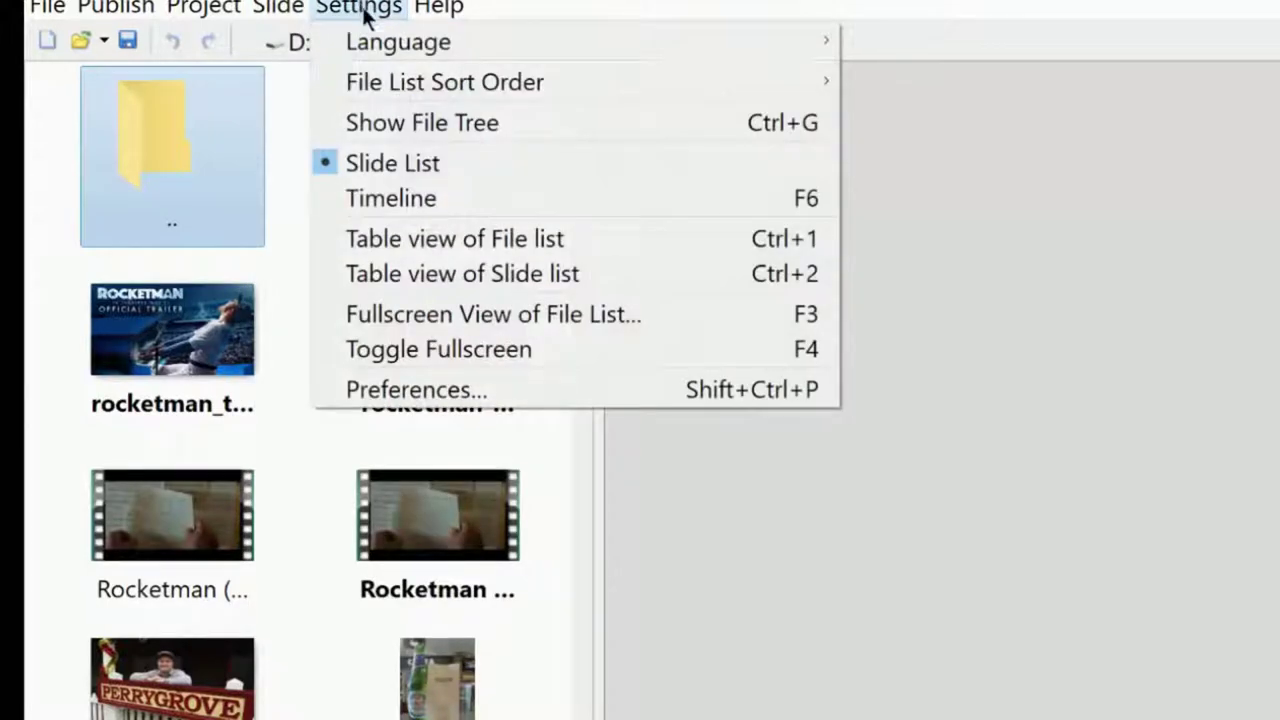
{"action": "mouse_move", "coordinate": [394, 44]}
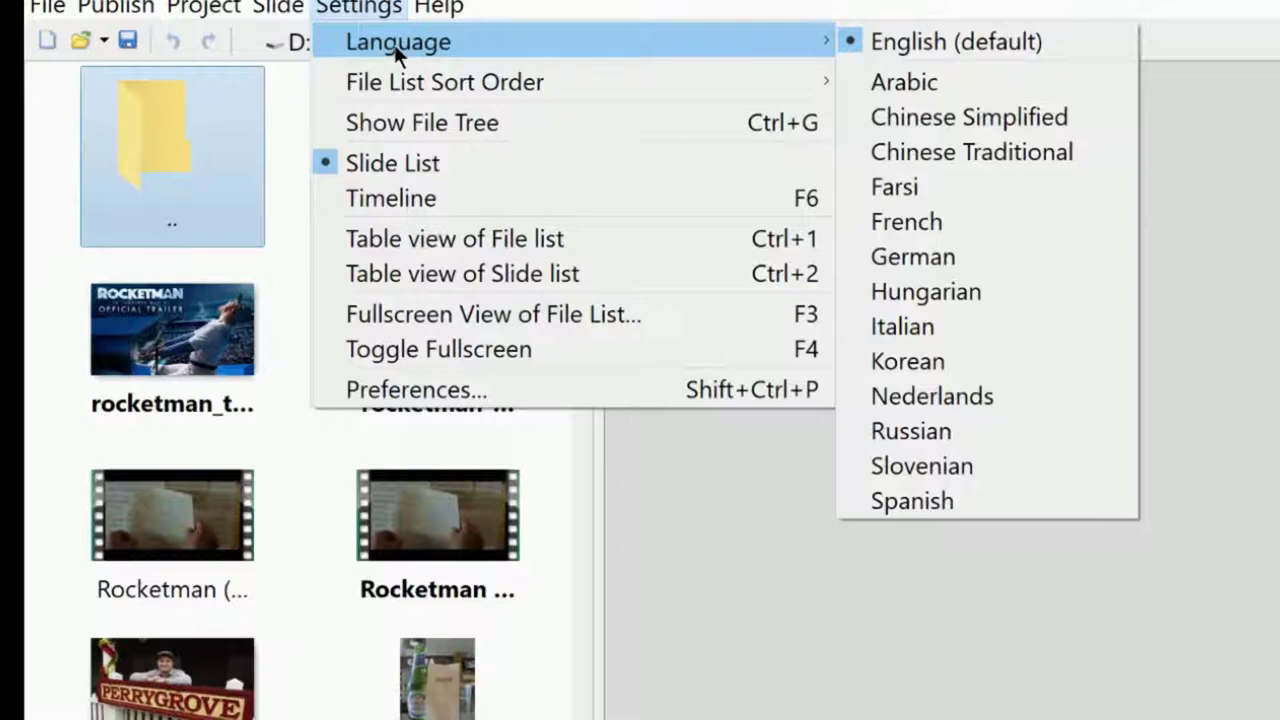
{"action": "mouse_move", "coordinate": [399, 86]}
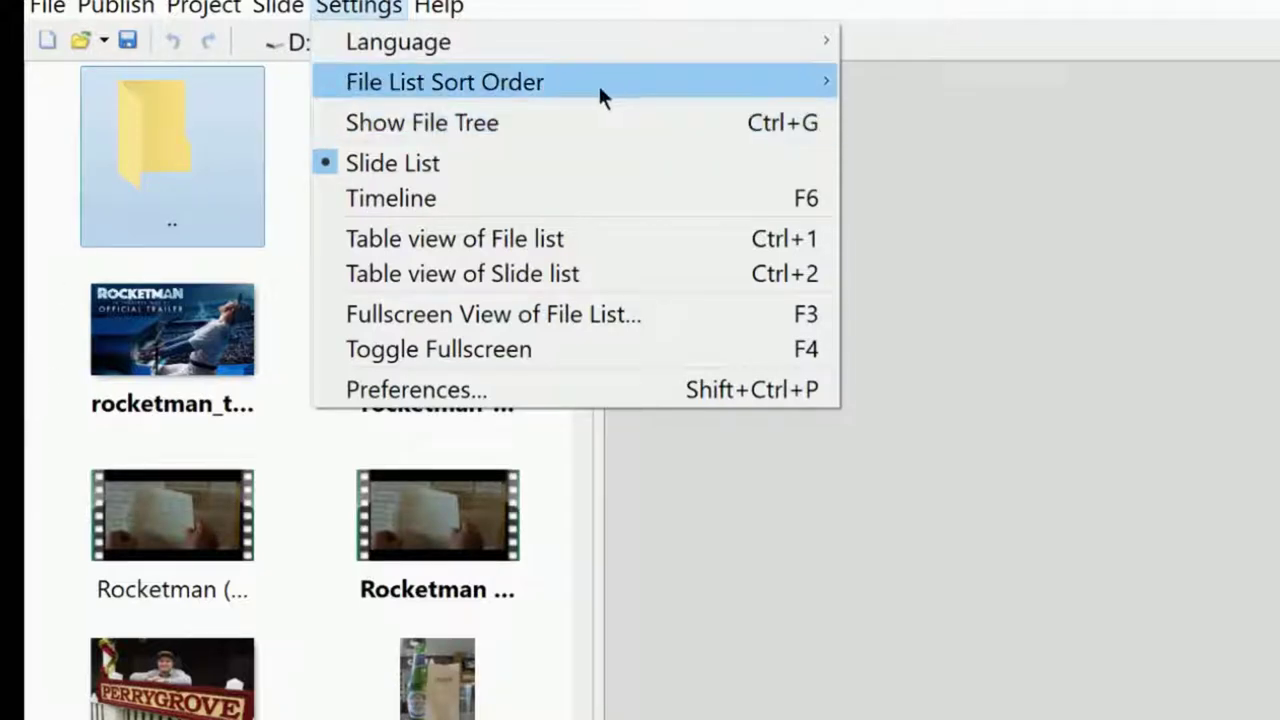
{"action": "mouse_move", "coordinate": [538, 86]}
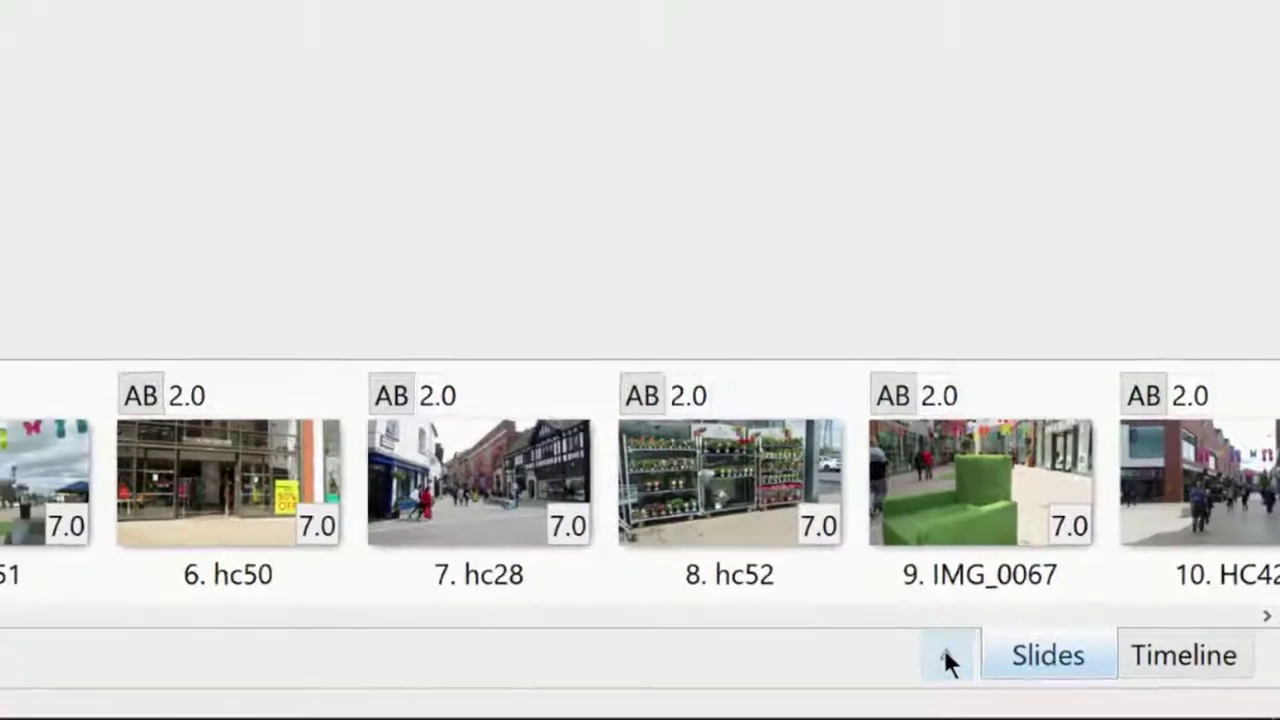
Expand the slide list to fill the window, select slide 22 (hc27), and restore the normal layout
{"action": "left_click", "coordinate": [927, 652]}
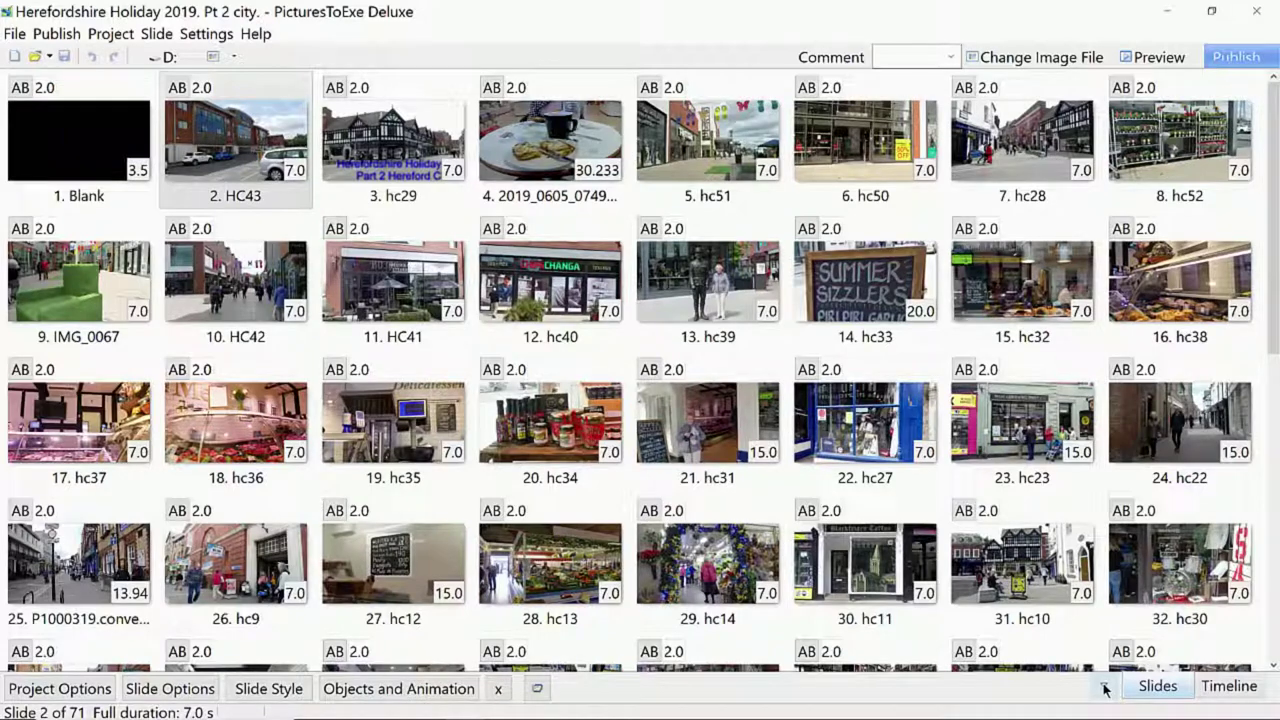
{"action": "left_click_drag", "start_coordinate": [803, 430], "coordinate": [865, 420]}
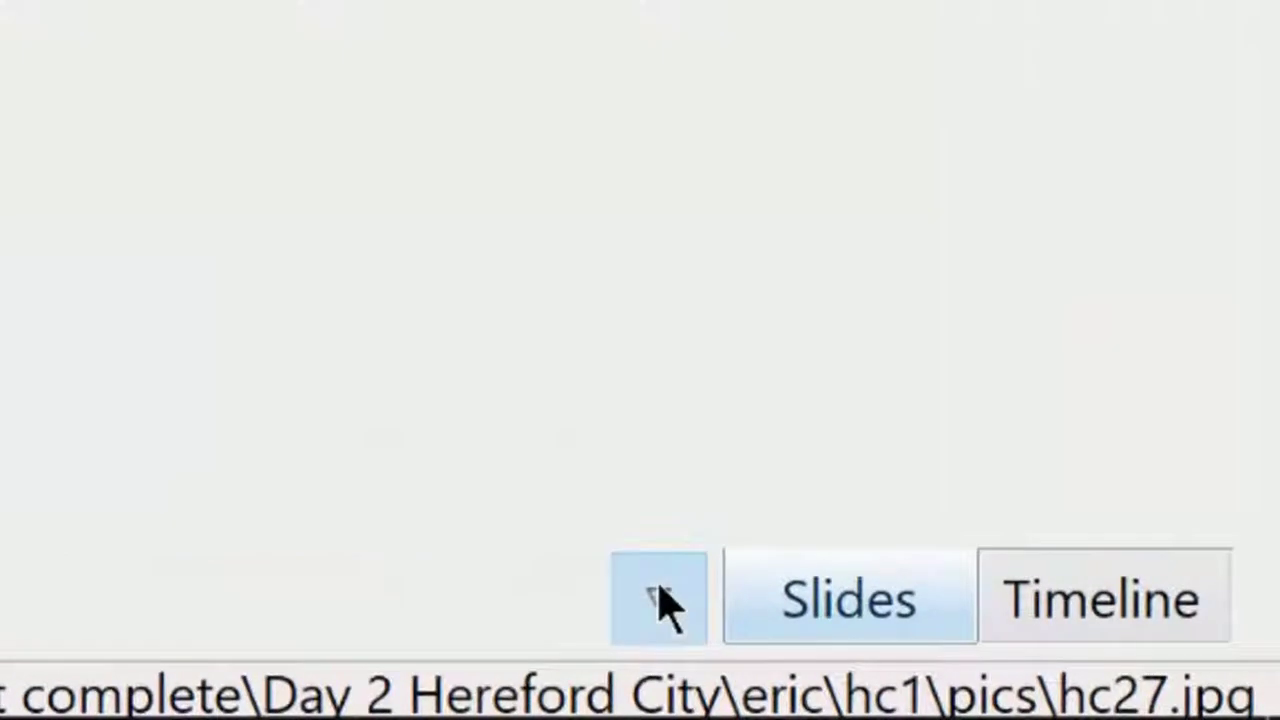
{"action": "left_click", "coordinate": [660, 598]}
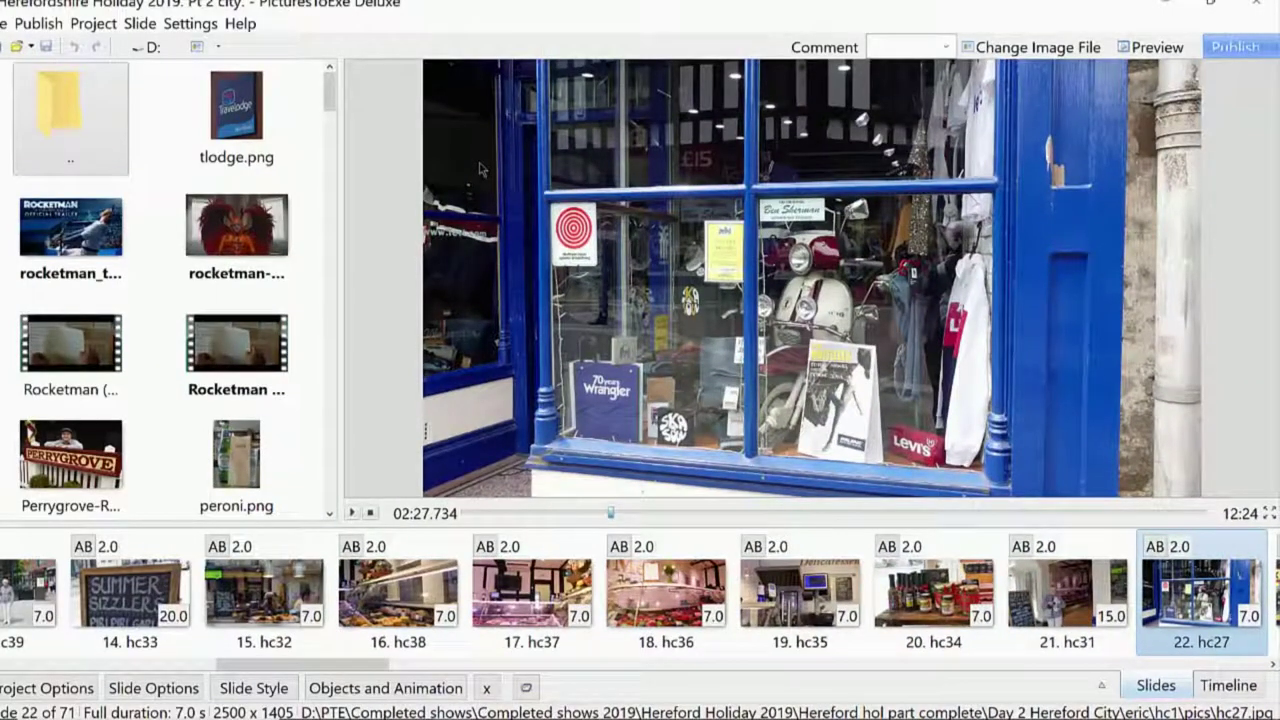
View the Editions and Project preferences, keep video clip optimization at Ask every time, and confirm the Preferences
{"action": "left_click", "coordinate": [181, 24]}
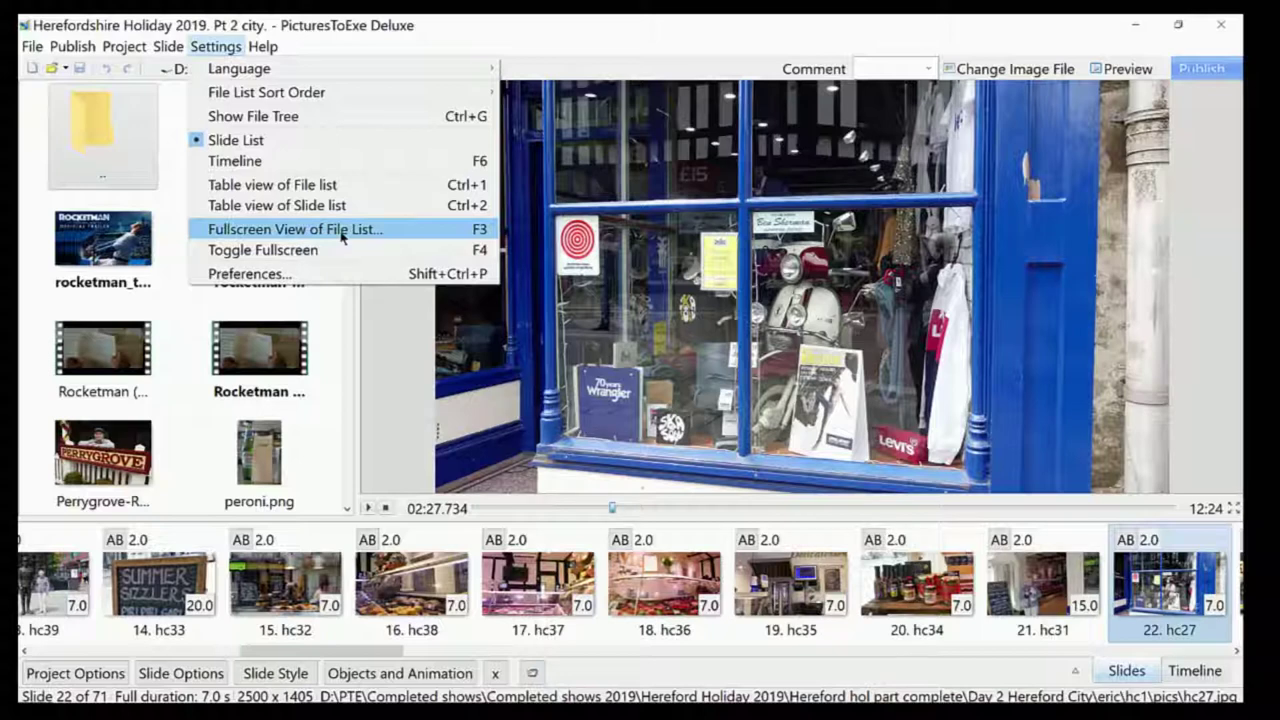
{"action": "left_click", "coordinate": [250, 274]}
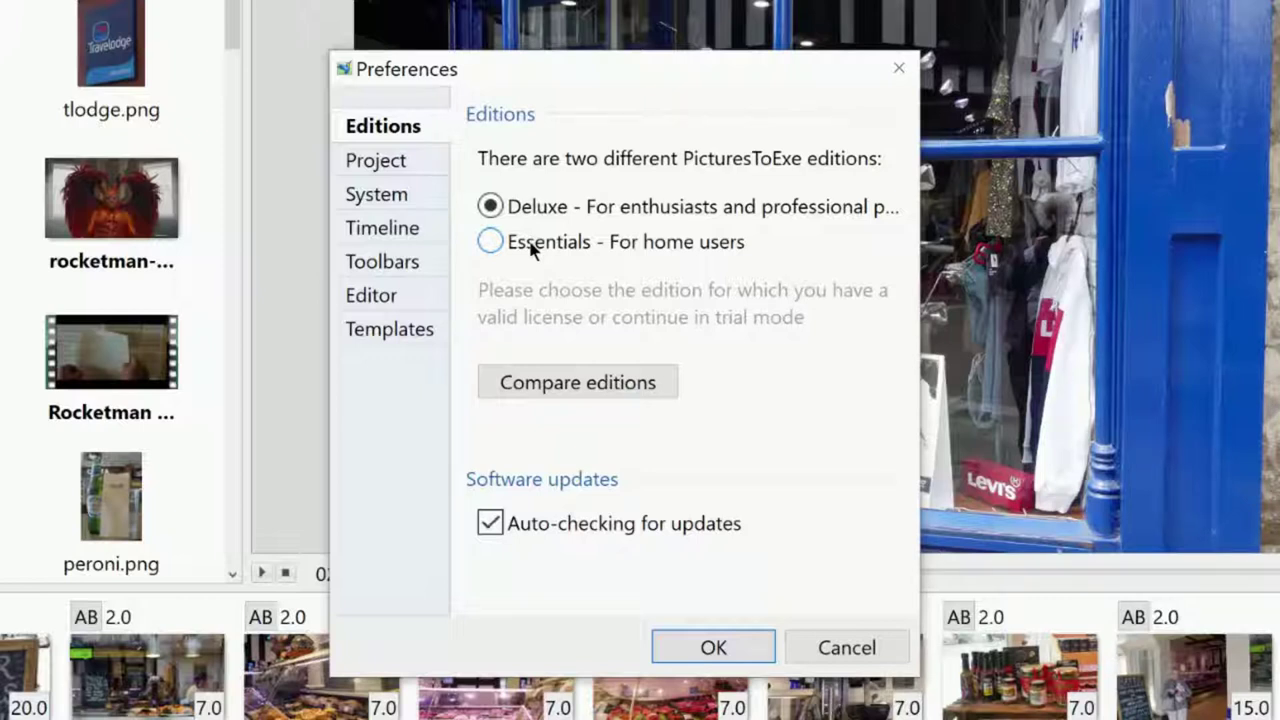
{"action": "left_click", "coordinate": [380, 170]}
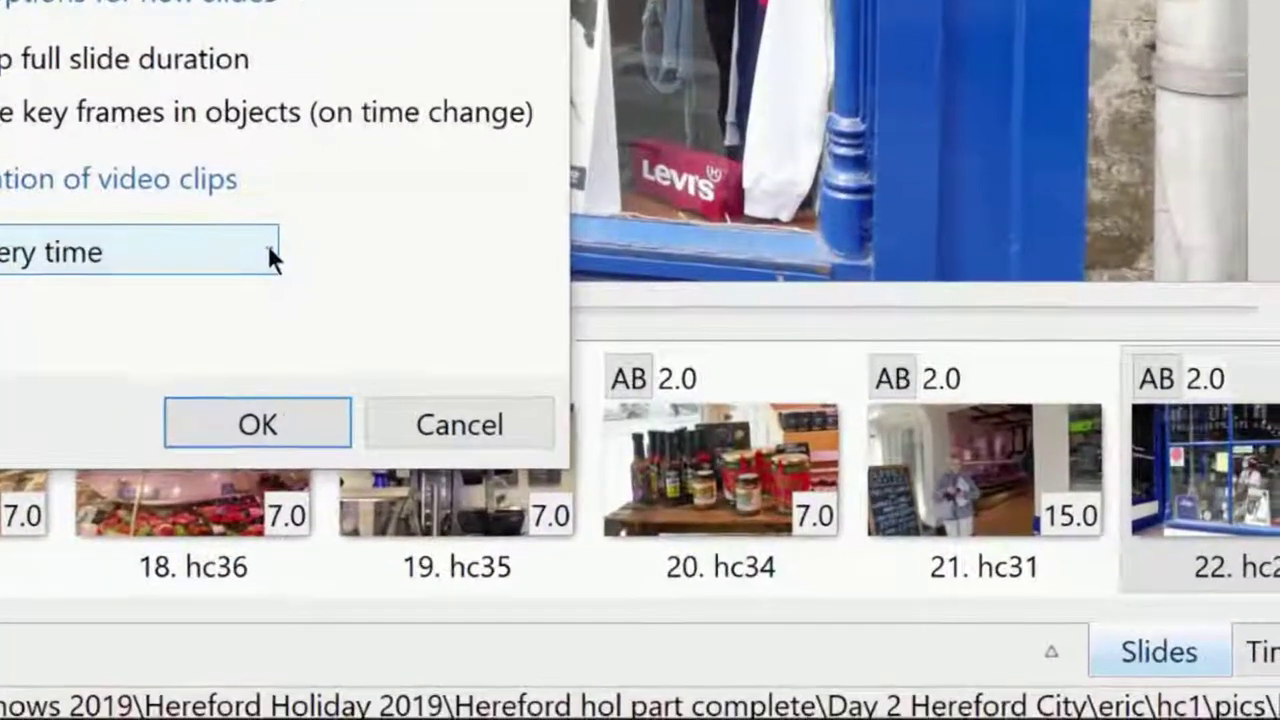
{"action": "left_click", "coordinate": [270, 258]}
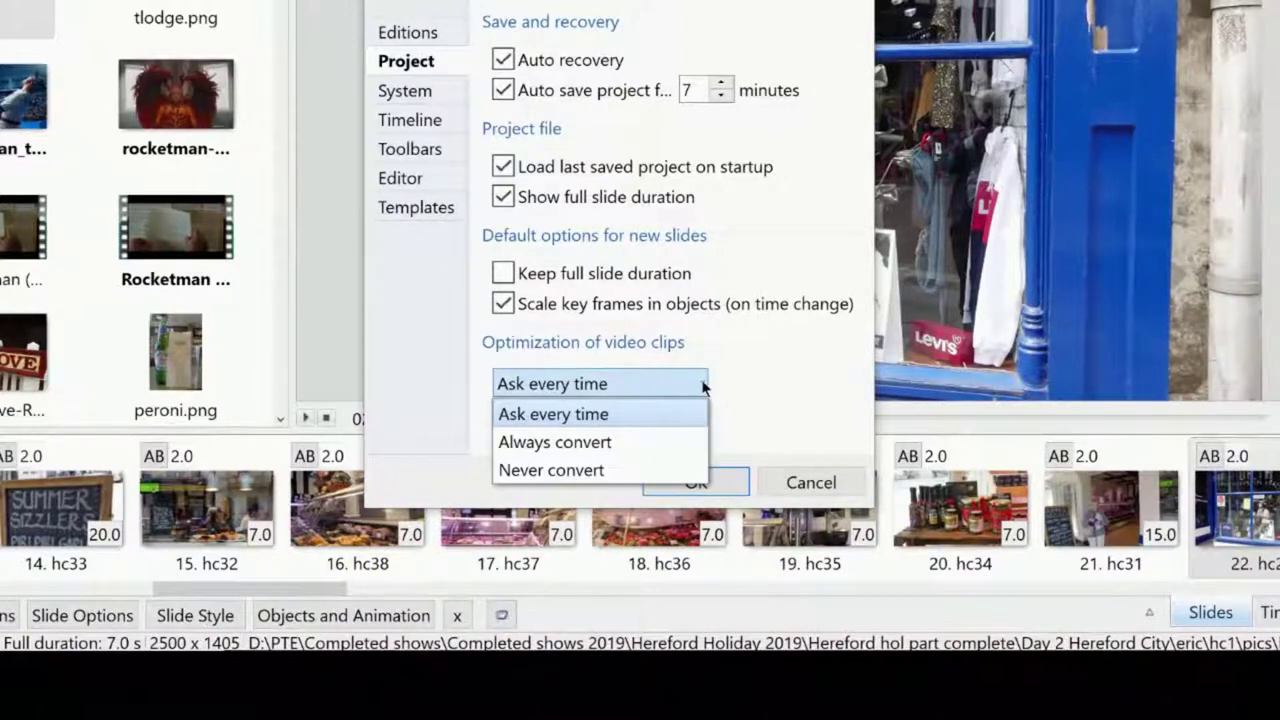
{"action": "left_click", "coordinate": [586, 385]}
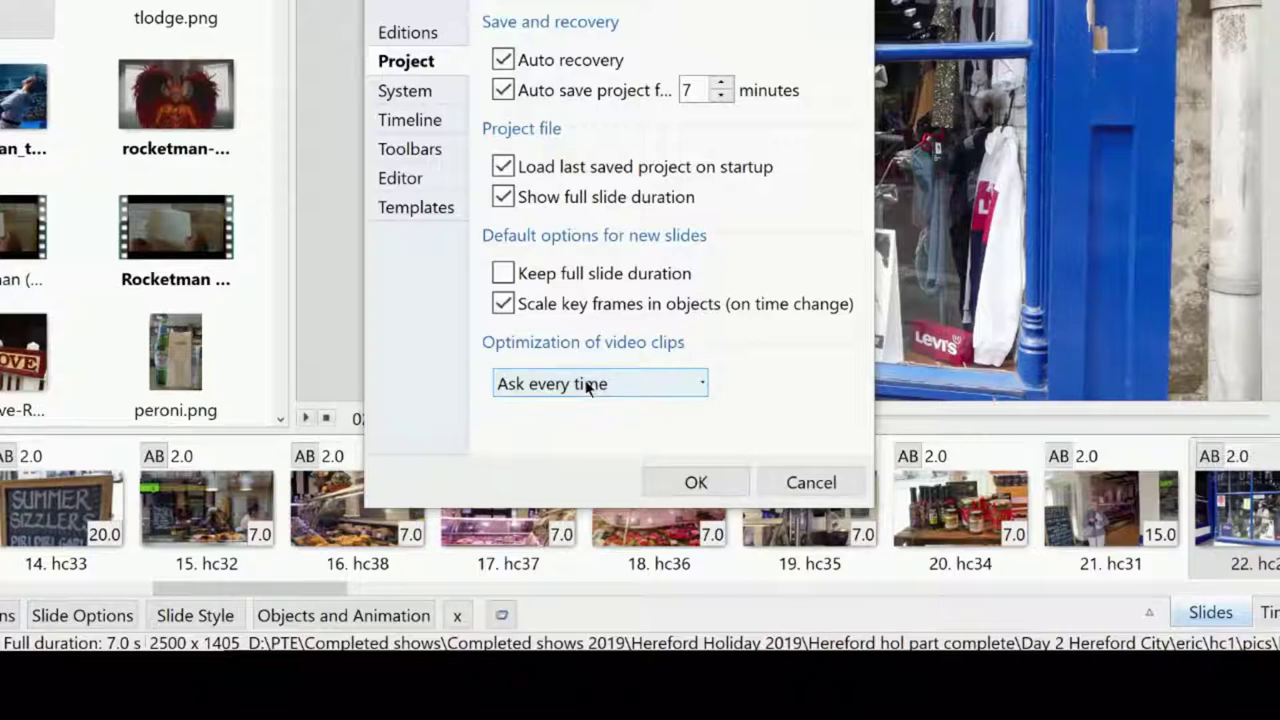
{"action": "left_click", "coordinate": [690, 483]}
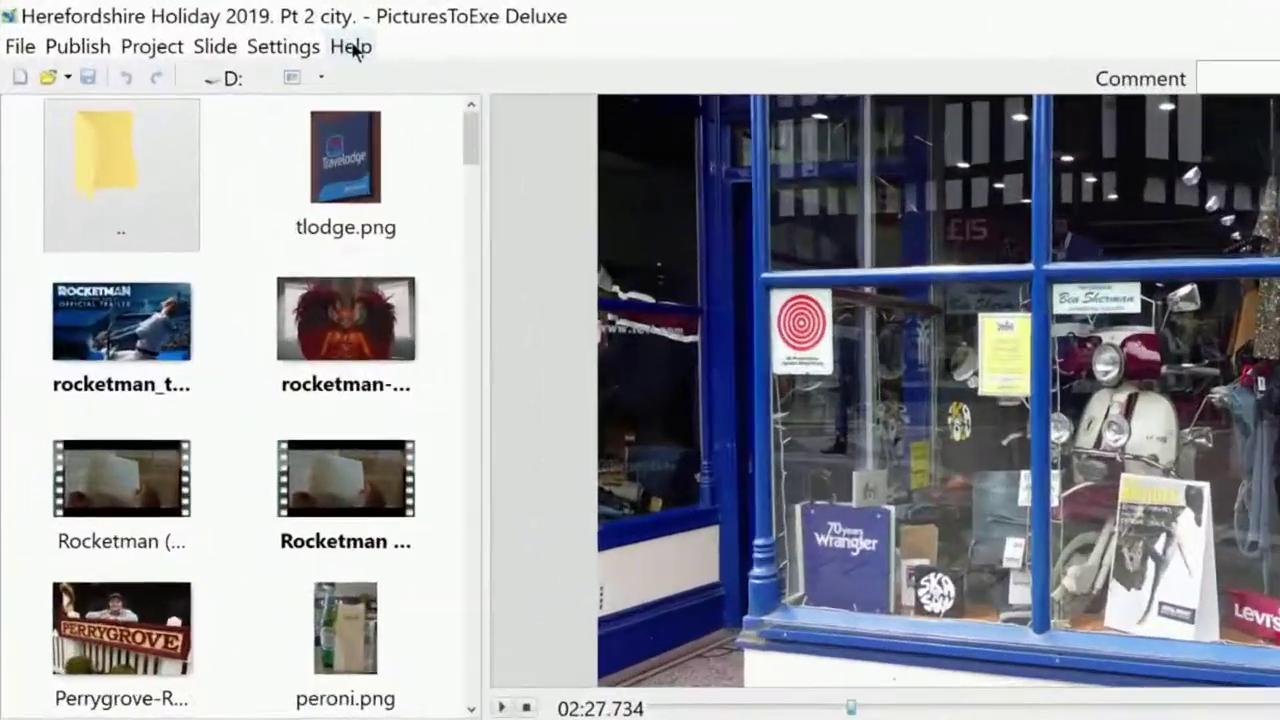
View the help commands and the program's version and license information, and close the About window
{"action": "left_click", "coordinate": [351, 47]}
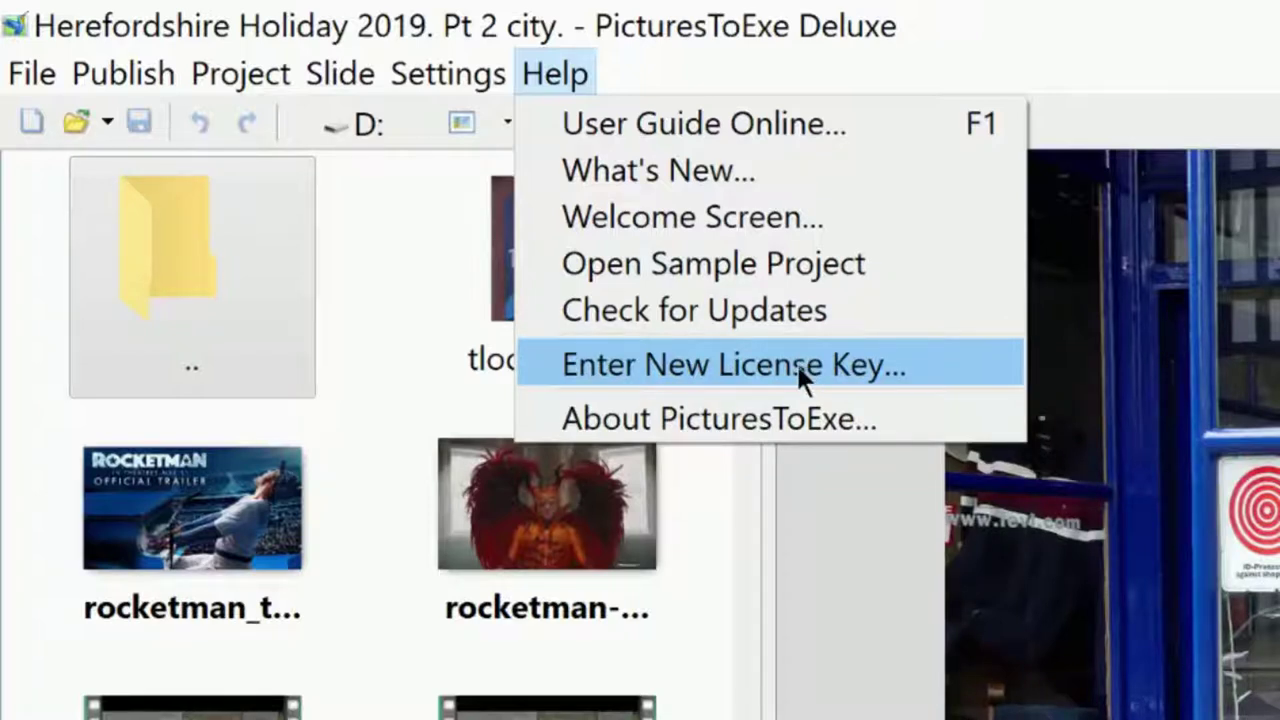
{"action": "left_click", "coordinate": [734, 417]}
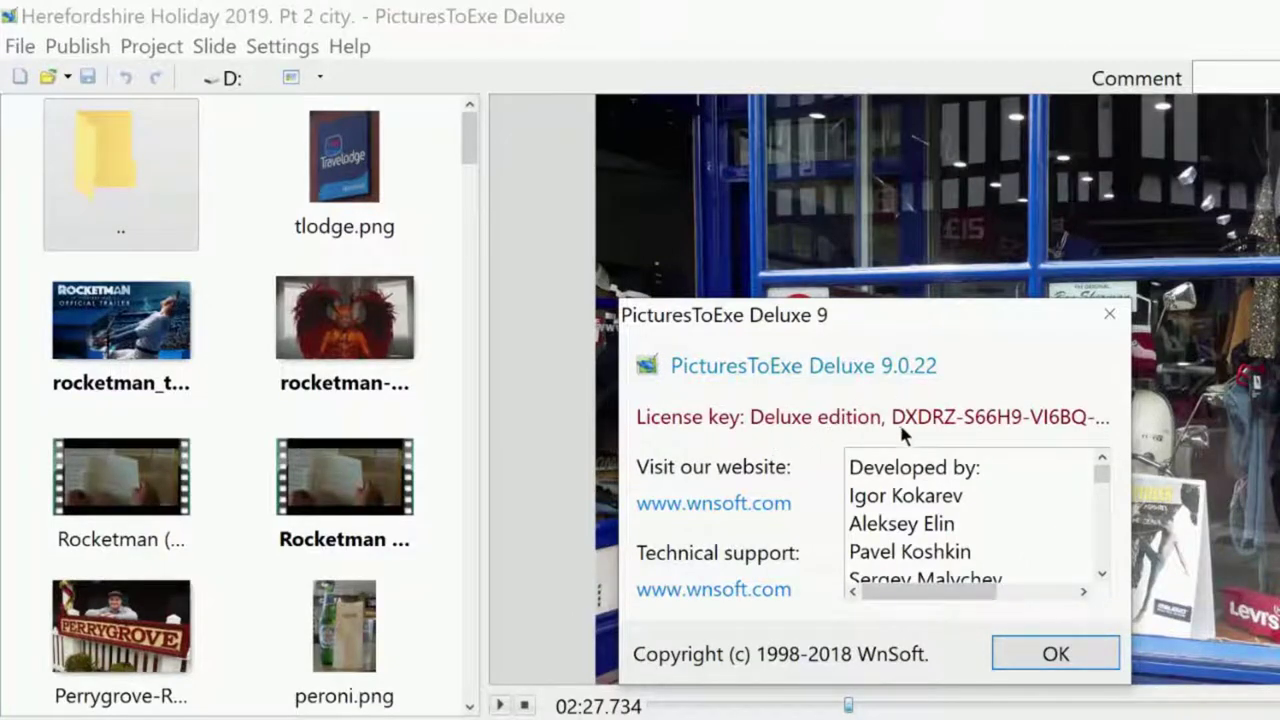
{"action": "left_click", "coordinate": [1109, 314]}
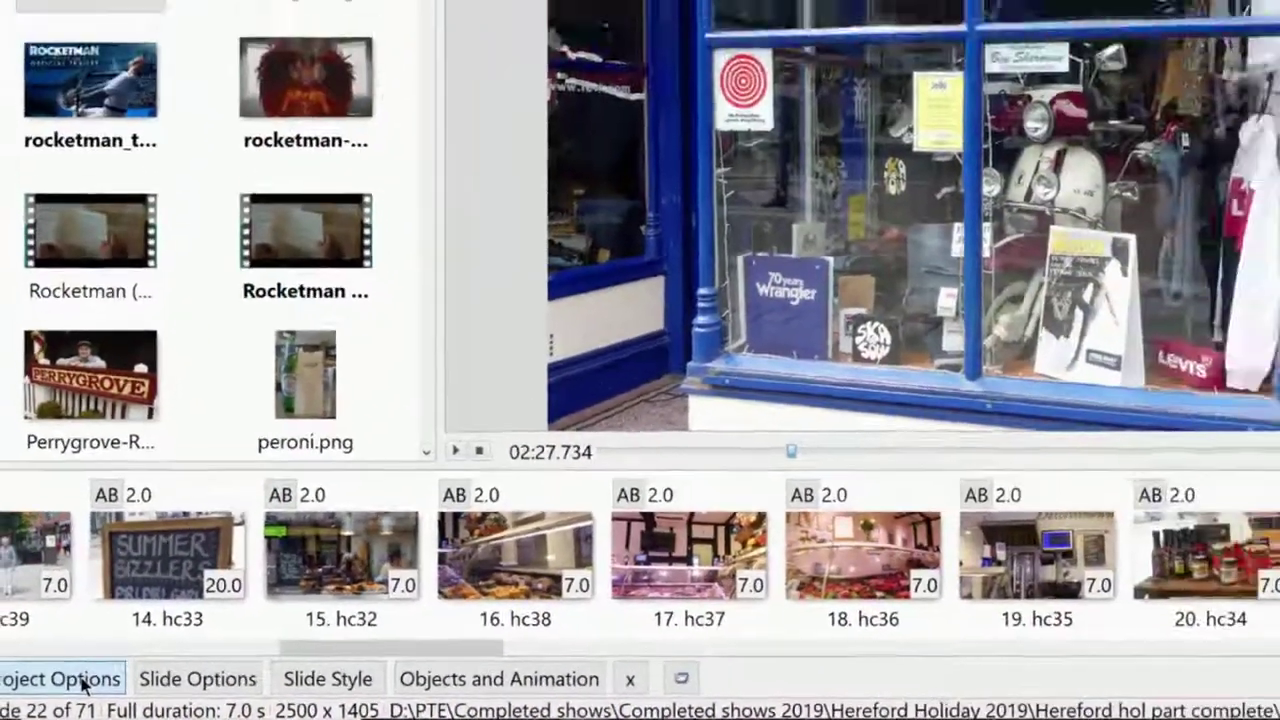
View the Main, Audio, Control, Transitions, Screen, Defaults and Advanced settings in the Project Options, and confirm the dialog
{"action": "left_click", "coordinate": [70, 660]}
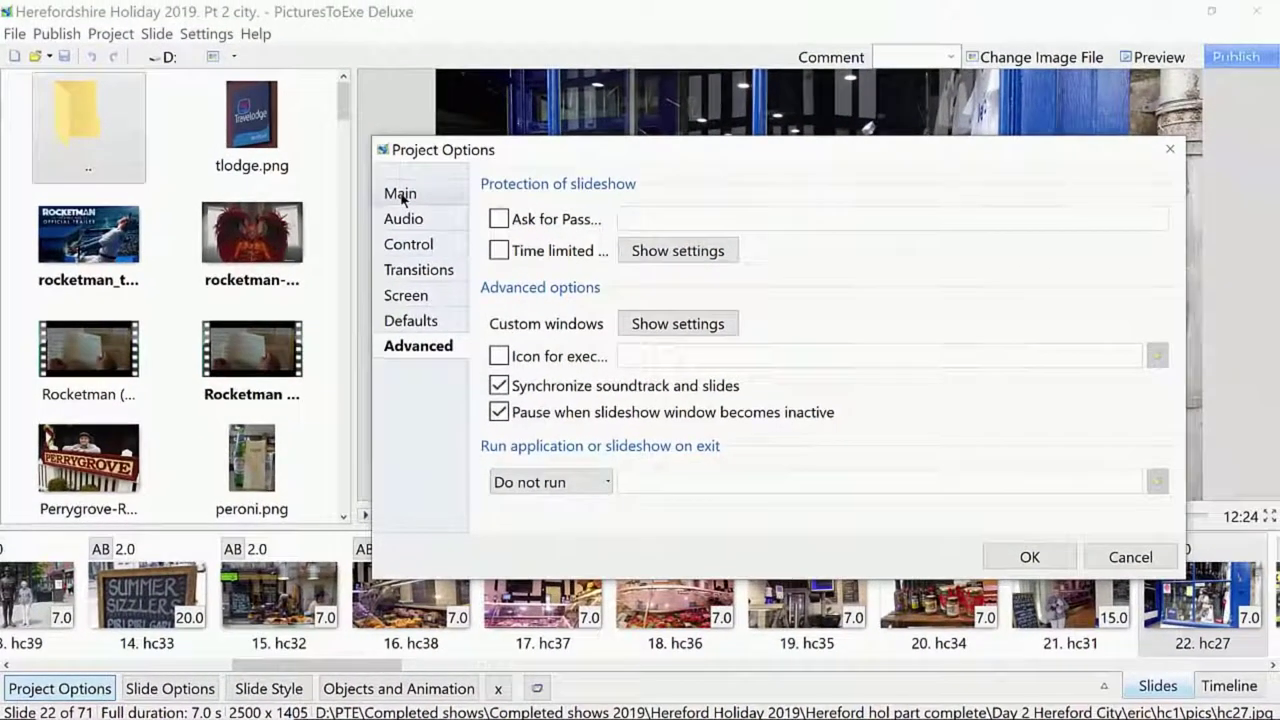
{"action": "left_click", "coordinate": [428, 157]}
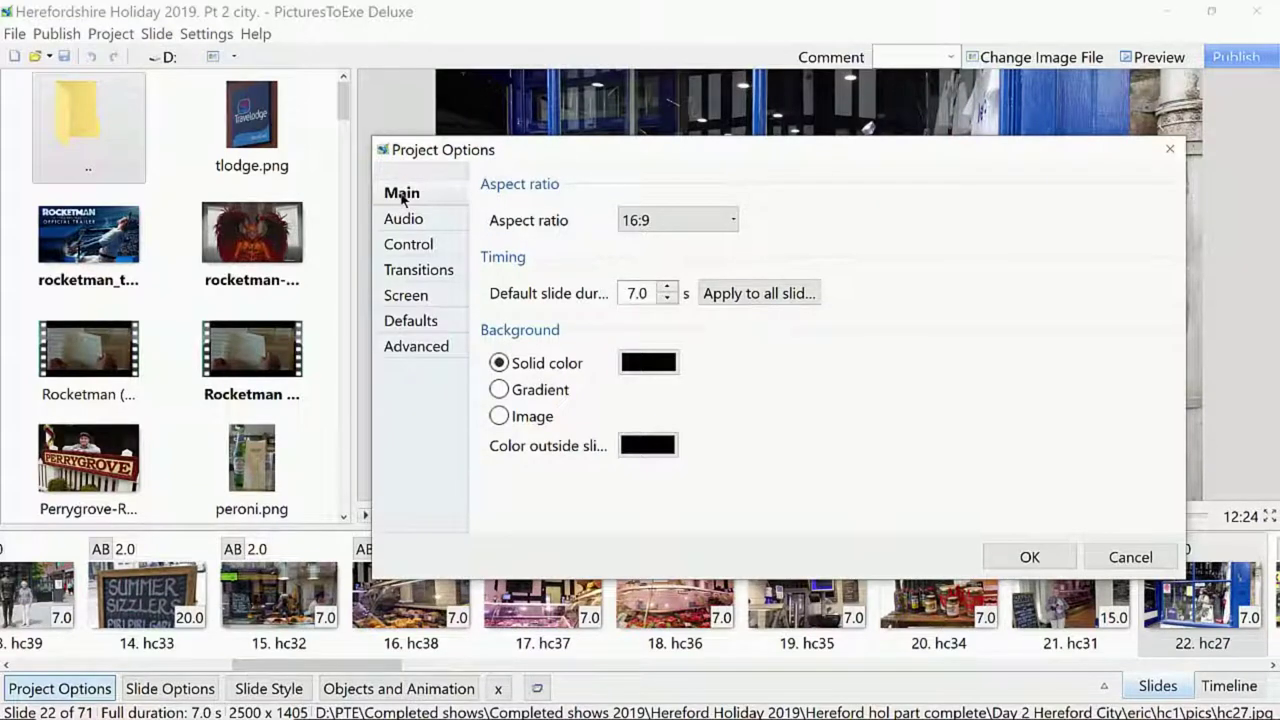
{"action": "left_click", "coordinate": [404, 221]}
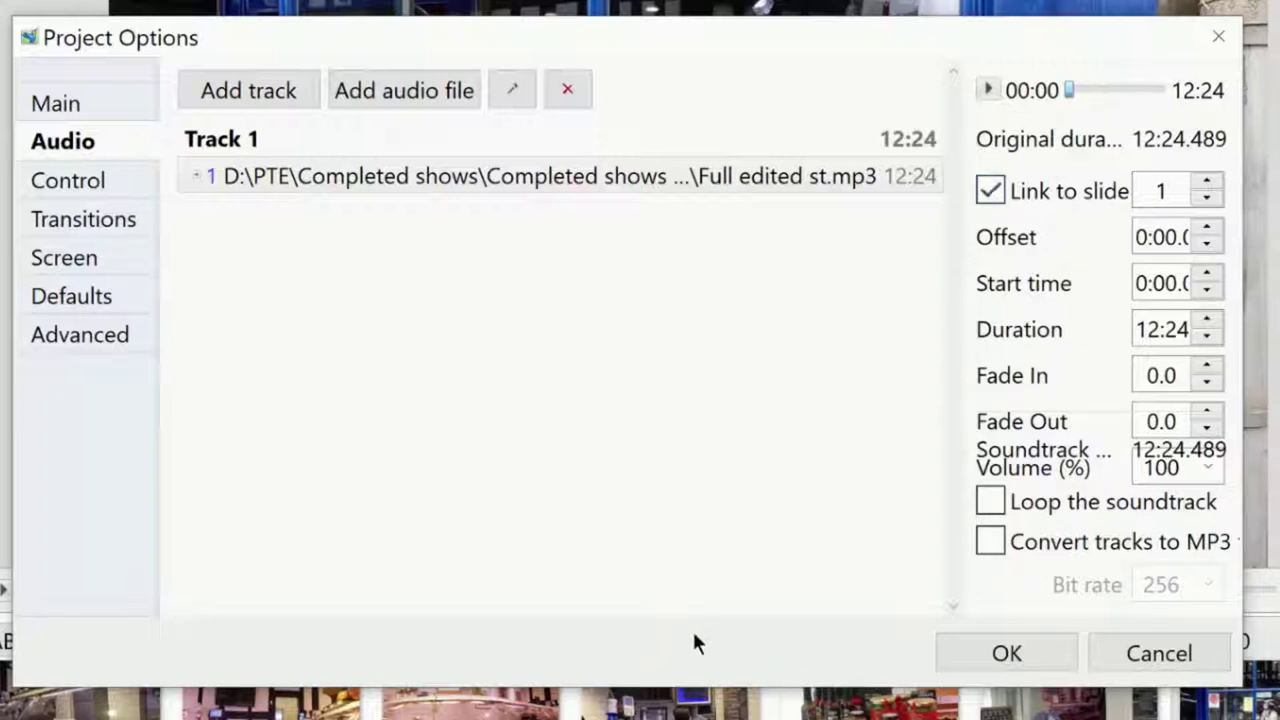
{"action": "left_click", "coordinate": [49, 184]}
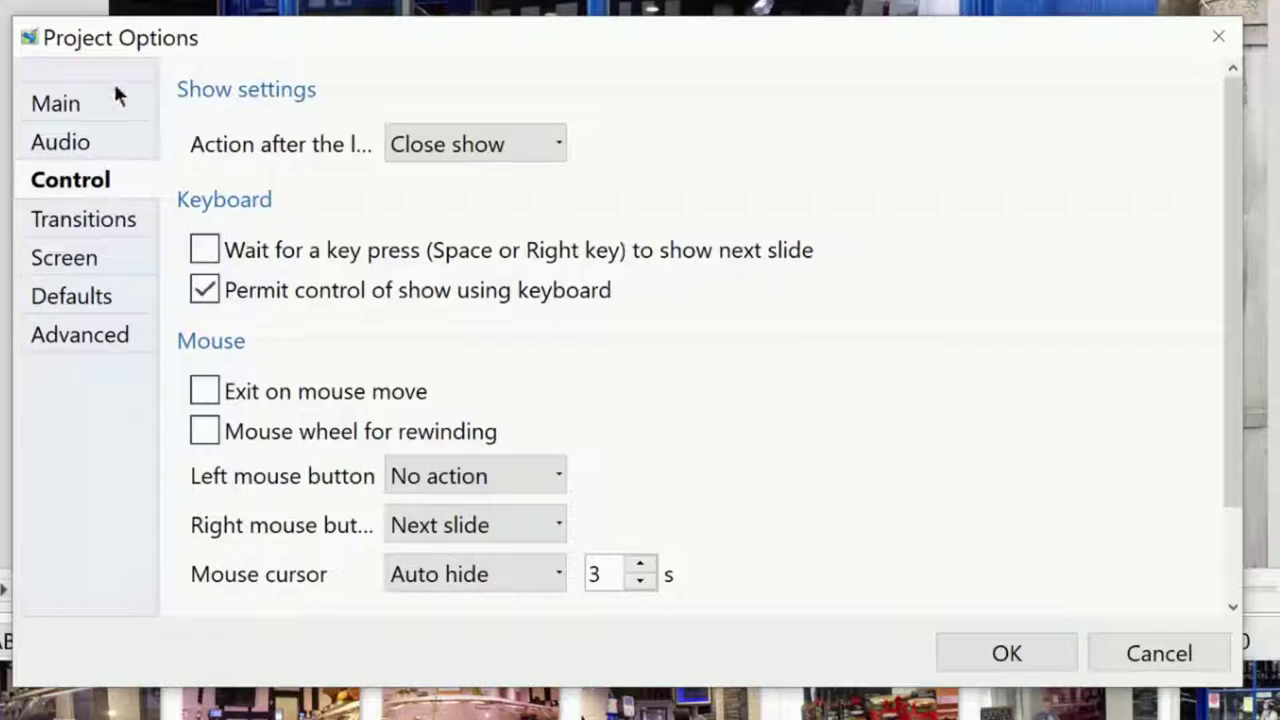
{"action": "left_click", "coordinate": [61, 221]}
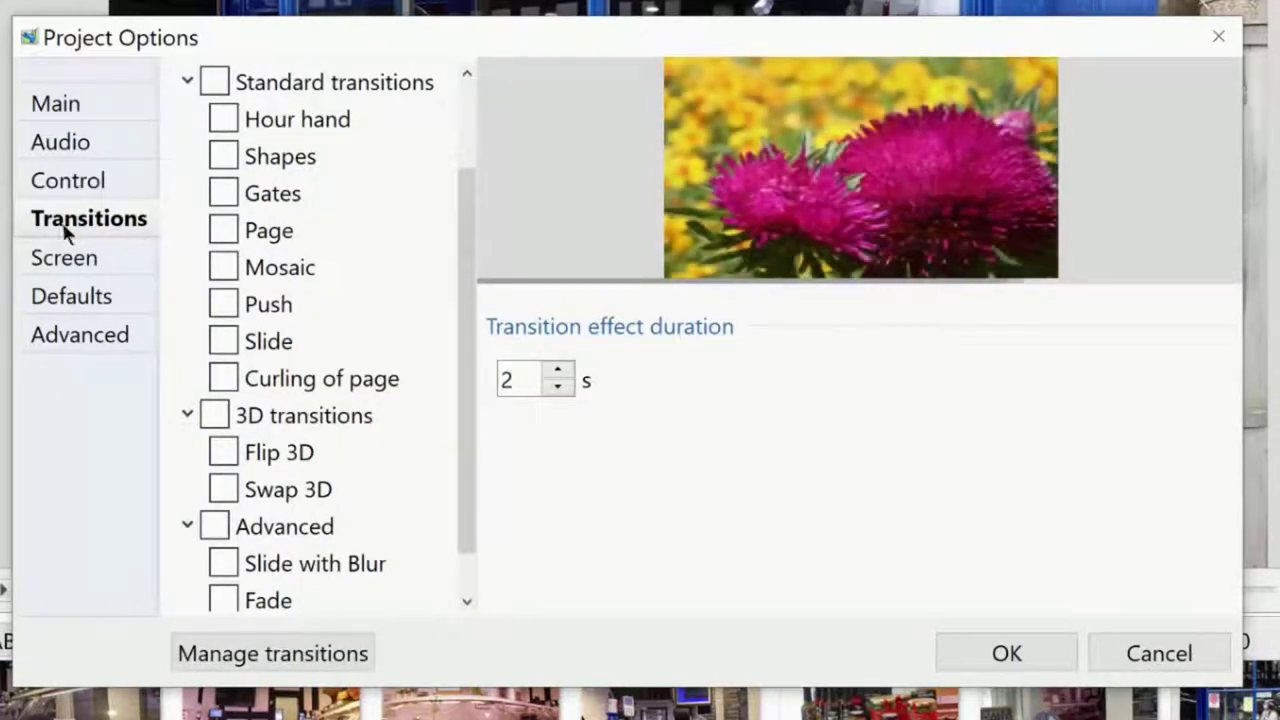
{"action": "left_click", "coordinate": [87, 261]}
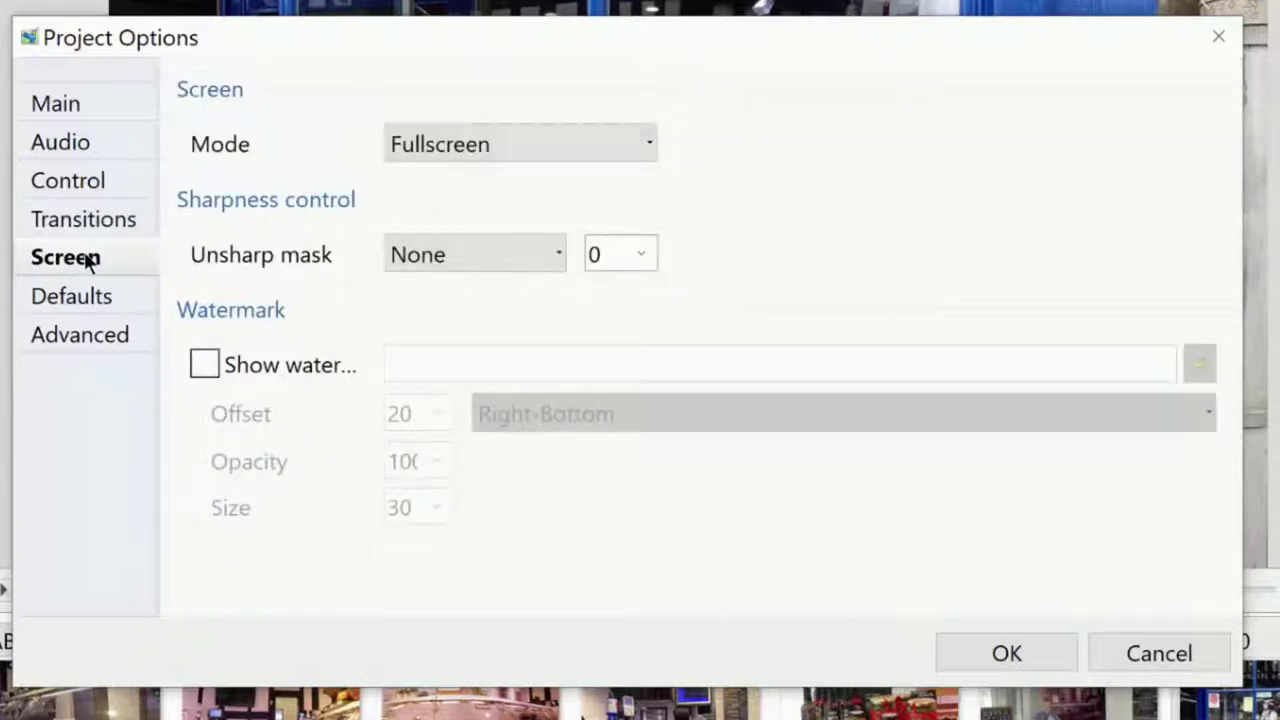
{"action": "left_click", "coordinate": [102, 301]}
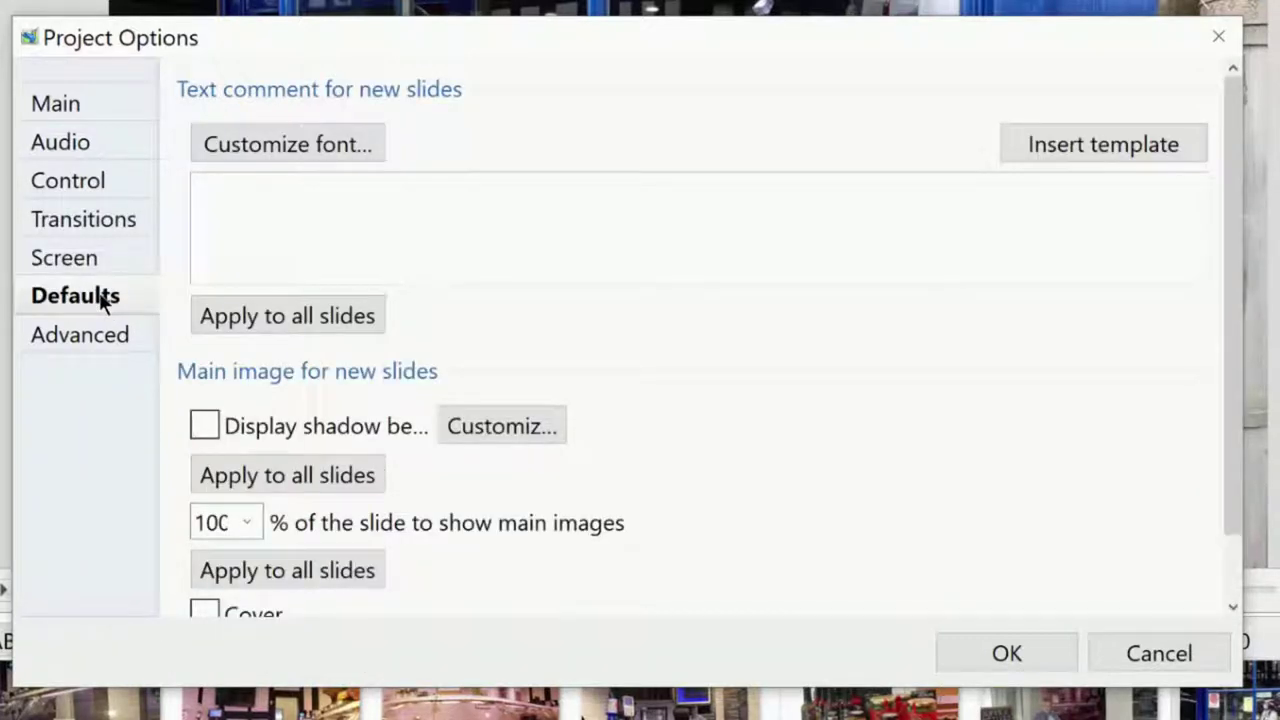
{"action": "left_click", "coordinate": [96, 336]}
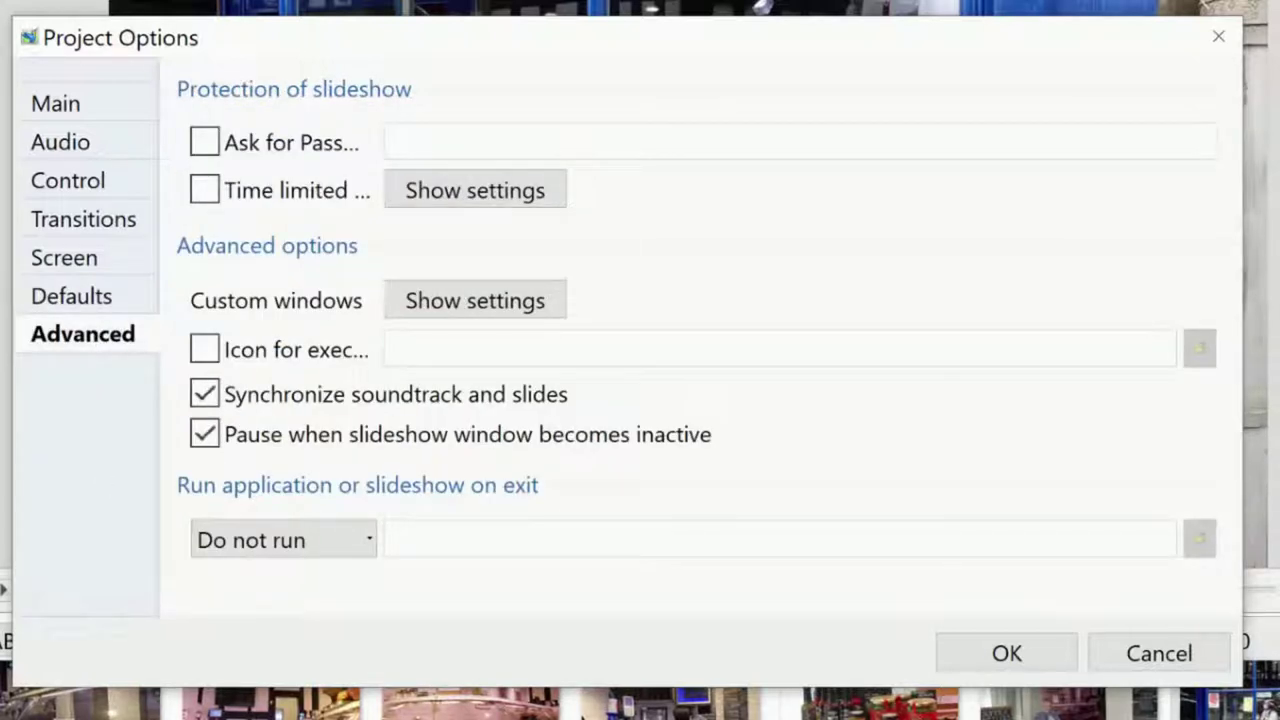
{"action": "left_click", "coordinate": [1010, 655]}
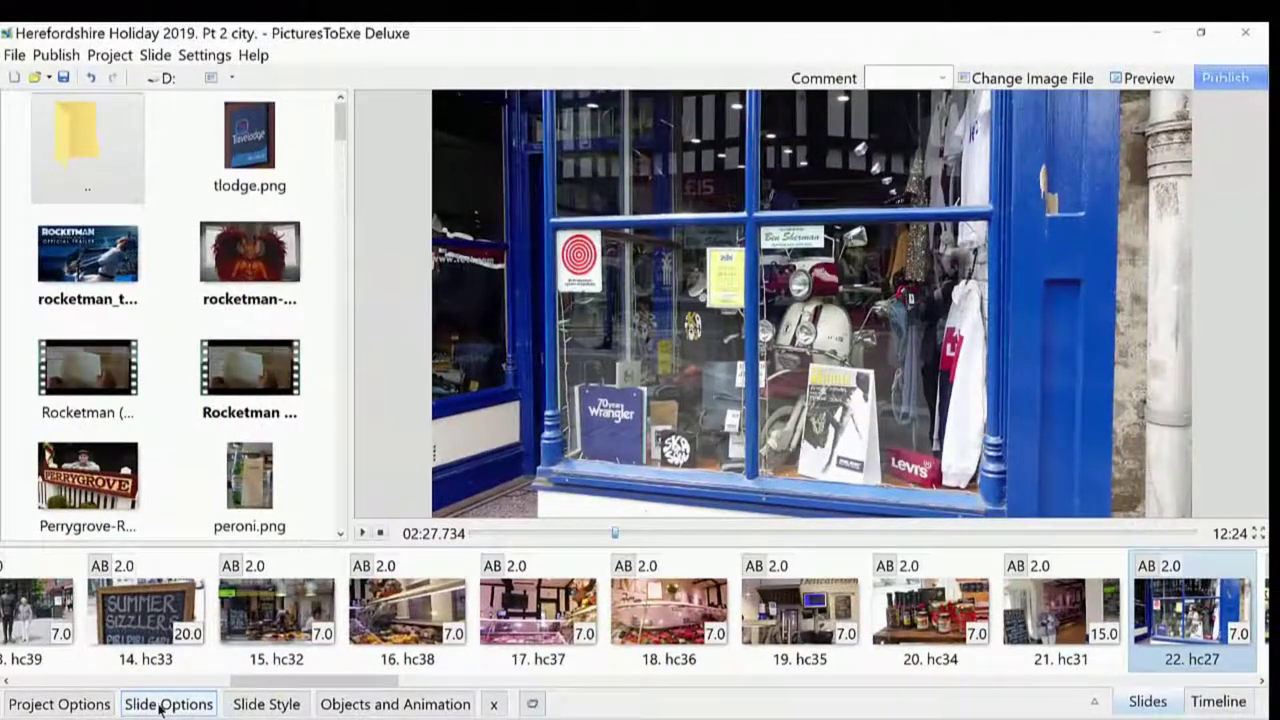
View the Slide Options of slide 22 (hc27), covering its timing, background, audio comment, advanced and transition settings
{"action": "left_click", "coordinate": [160, 706]}
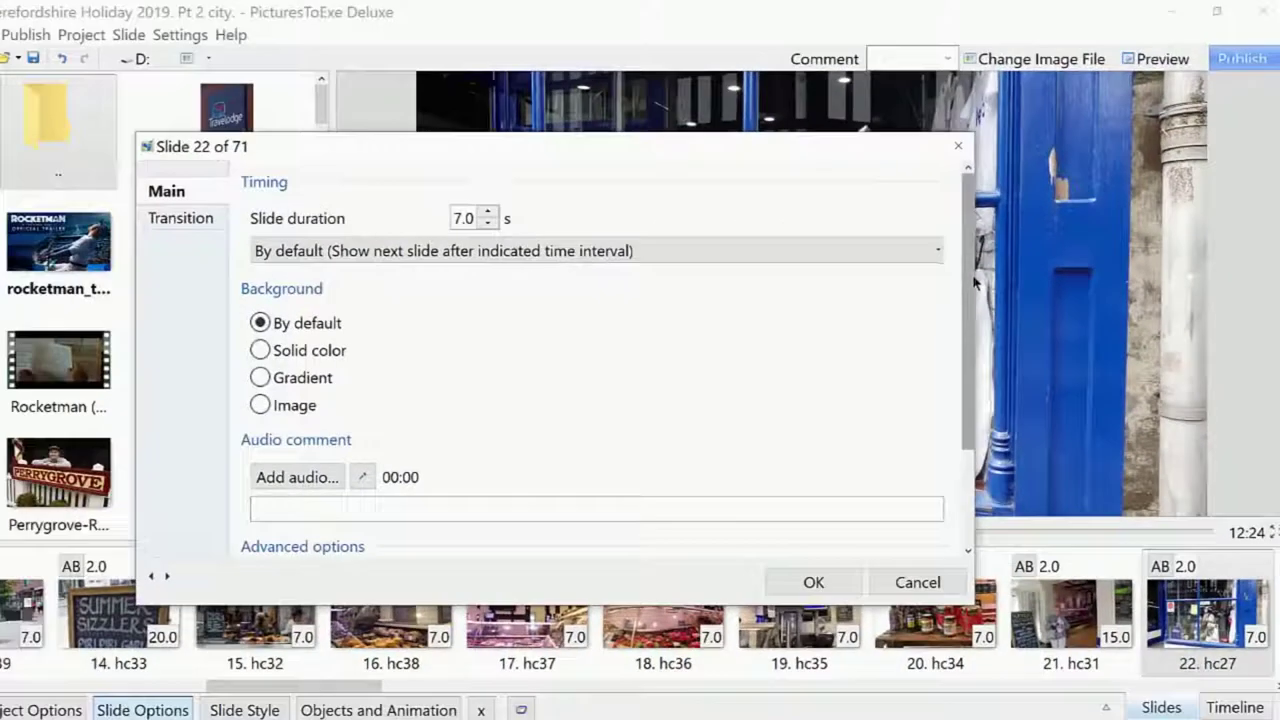
{"action": "left_click_drag", "start_coordinate": [975, 283], "coordinate": [983, 398]}
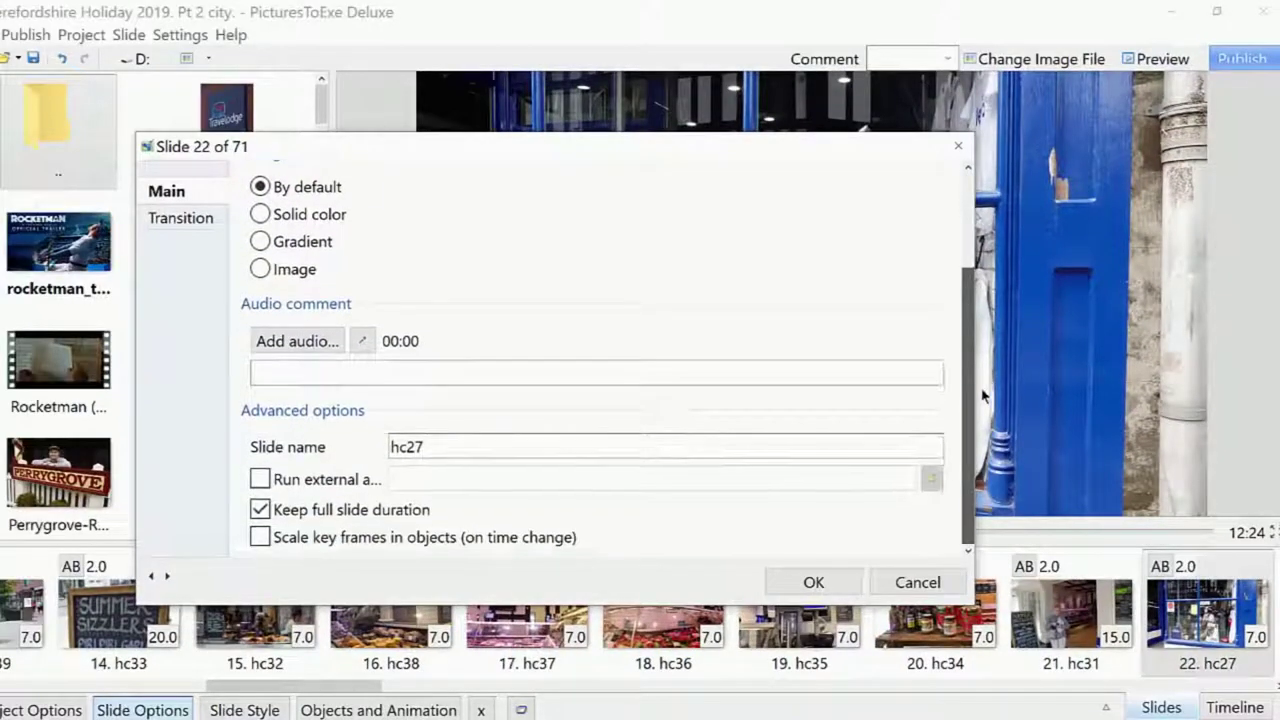
{"action": "left_click_drag", "start_coordinate": [971, 347], "coordinate": [957, 223]}
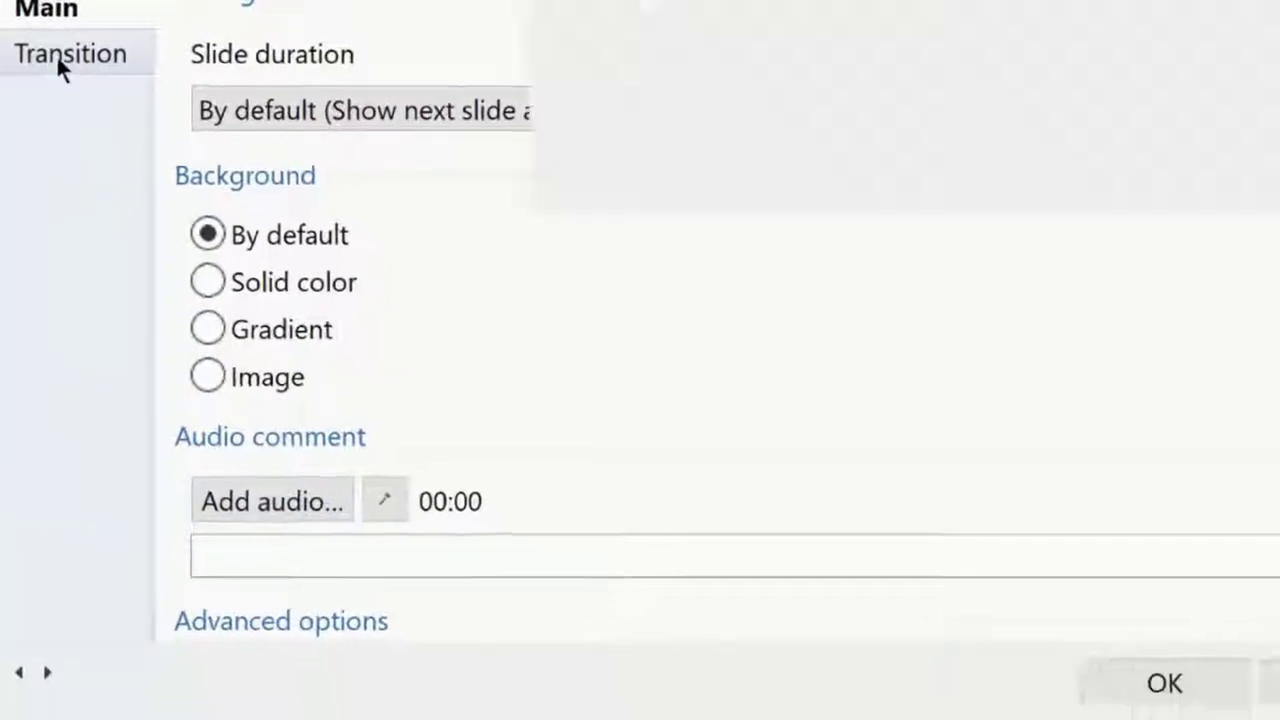
{"action": "left_click", "coordinate": [57, 56]}
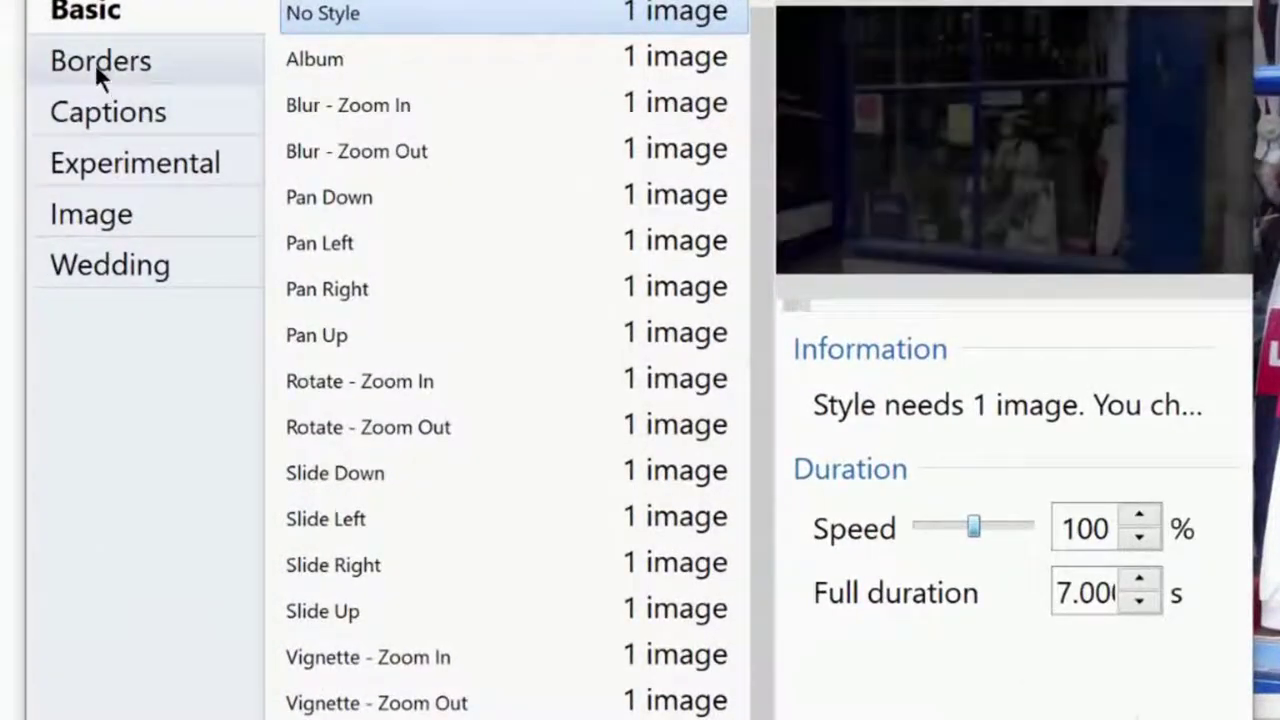
Browse the Borders, Captions, Experimental and Image slide styles, and close the Slide Style window without applying any
{"action": "left_click", "coordinate": [95, 65]}
{"action": "left_click", "coordinate": [85, 105]}
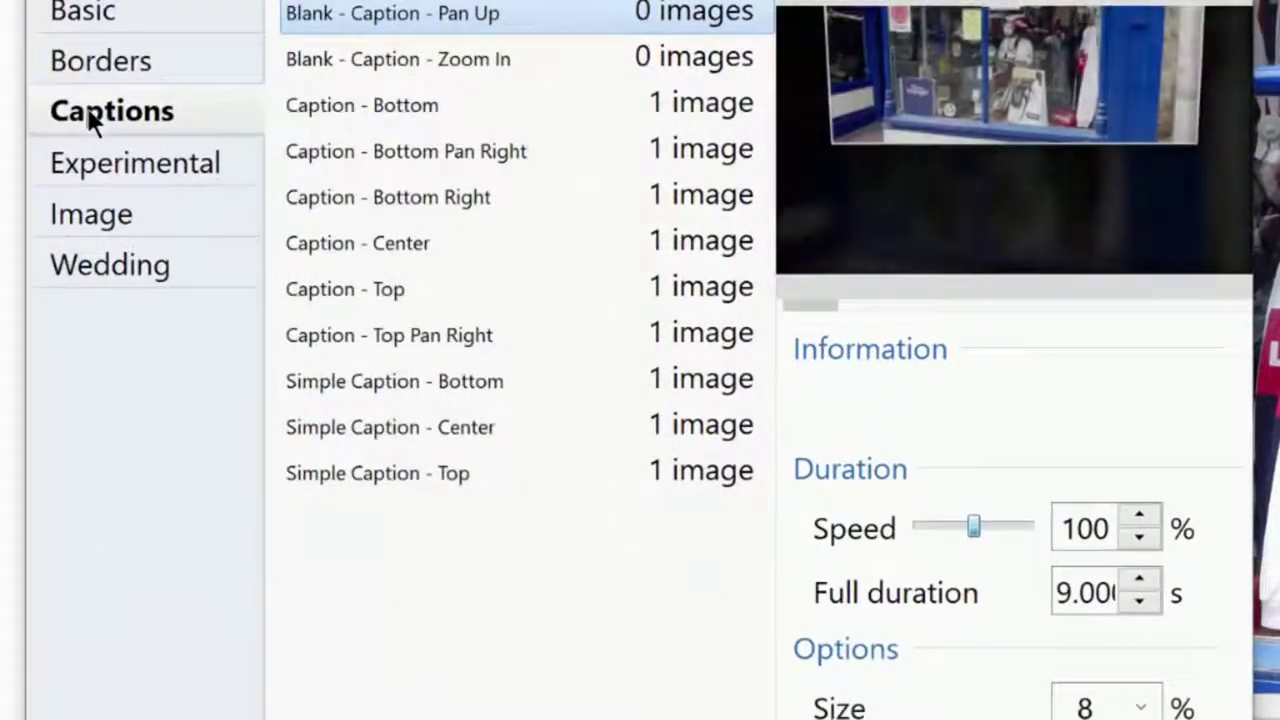
{"action": "left_click", "coordinate": [85, 165]}
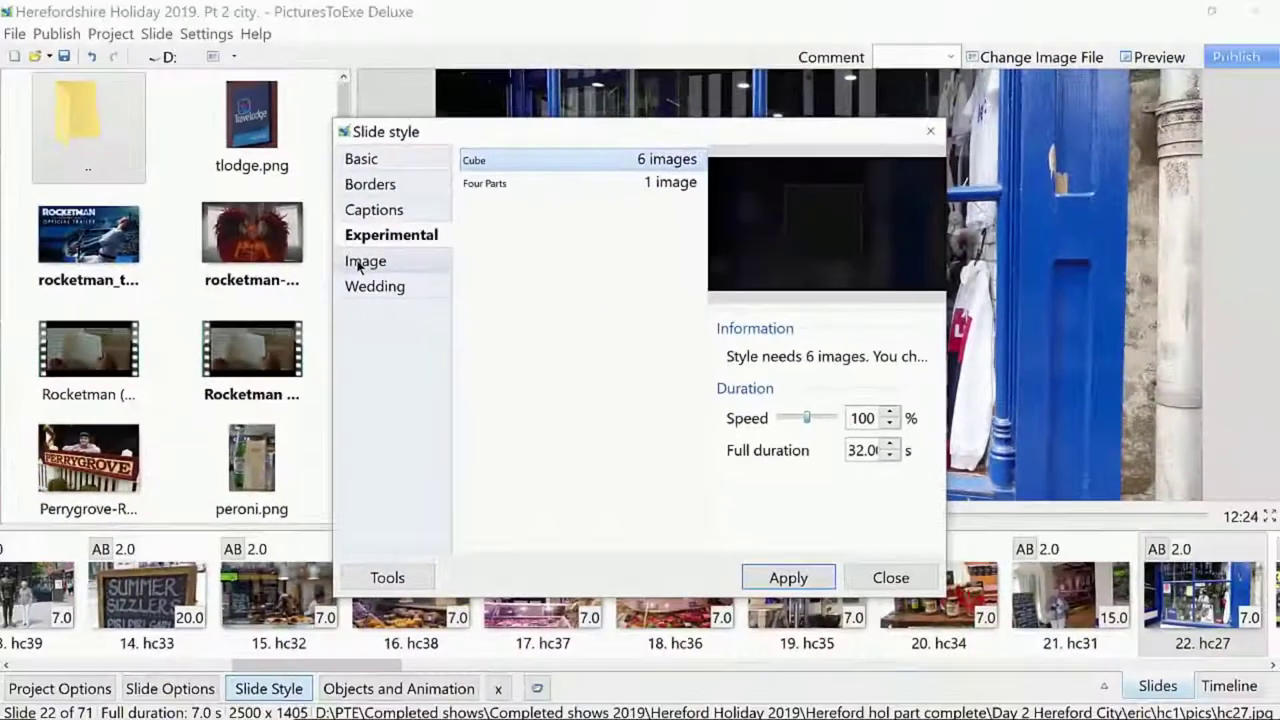
{"action": "left_click", "coordinate": [122, 220]}
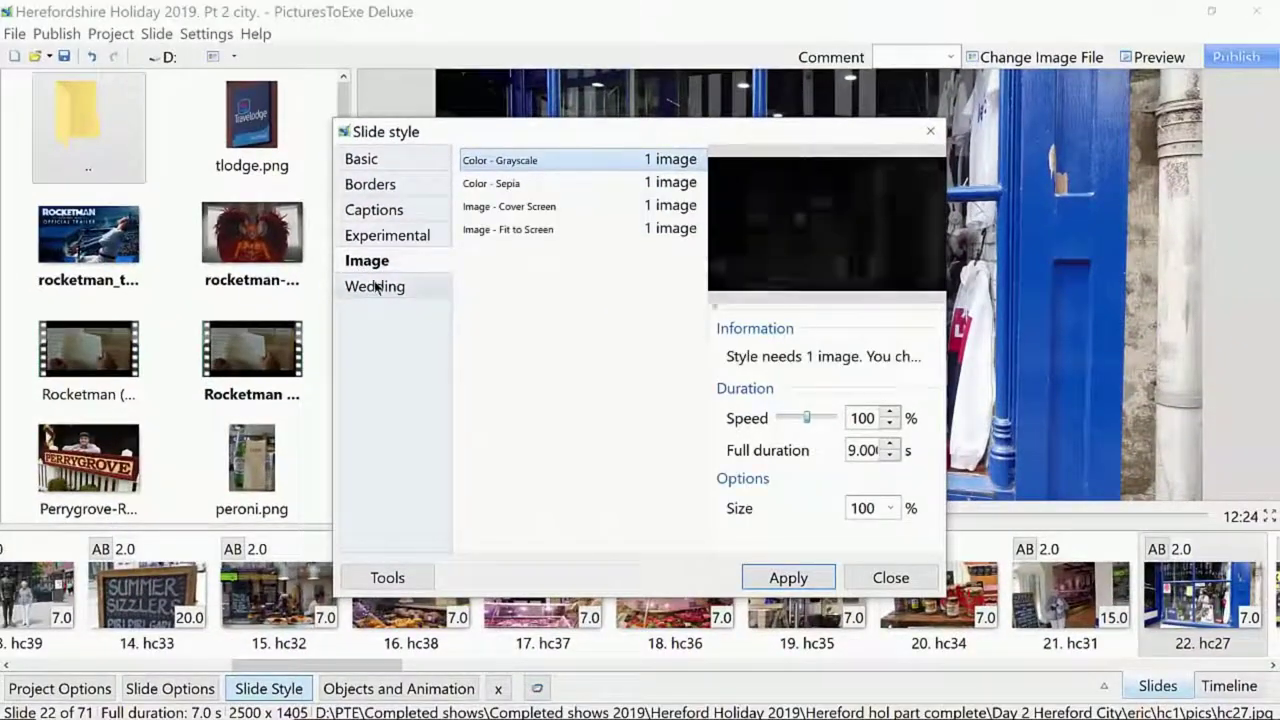
{"action": "key", "text": "Escape"}
Open slide 22 (hc27) in Objects and Animation and view the main image's properties and common options
{"action": "left_click", "coordinate": [379, 689]}
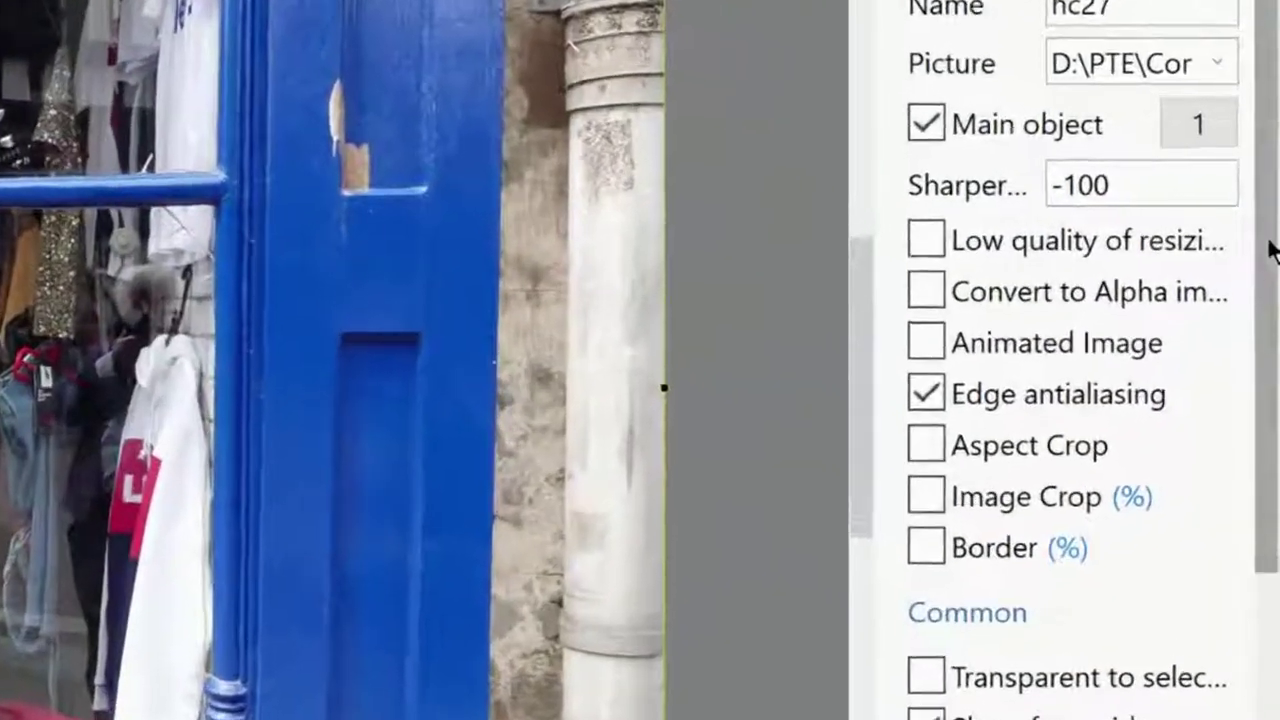
{"action": "scroll", "coordinate": [1270, 250], "scroll_direction": "down", "scroll_amount": 5}
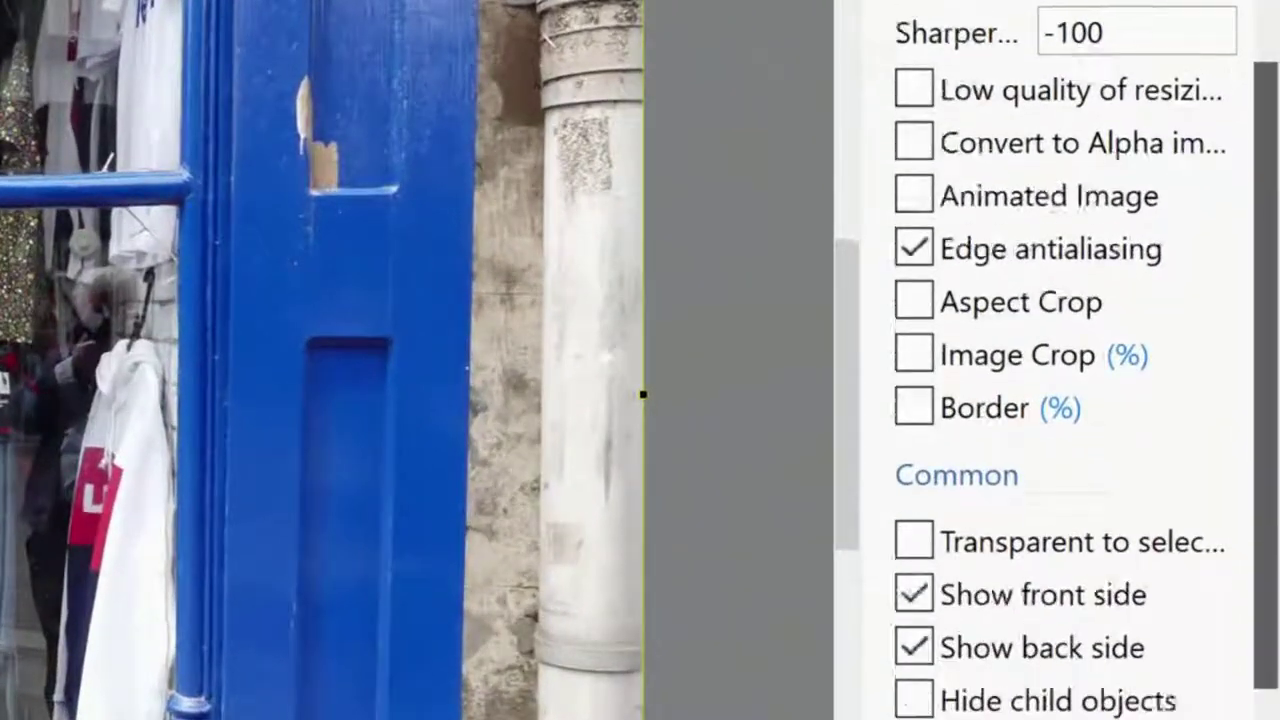
{"action": "scroll", "coordinate": [1270, 250], "scroll_direction": "up", "scroll_amount": 5}
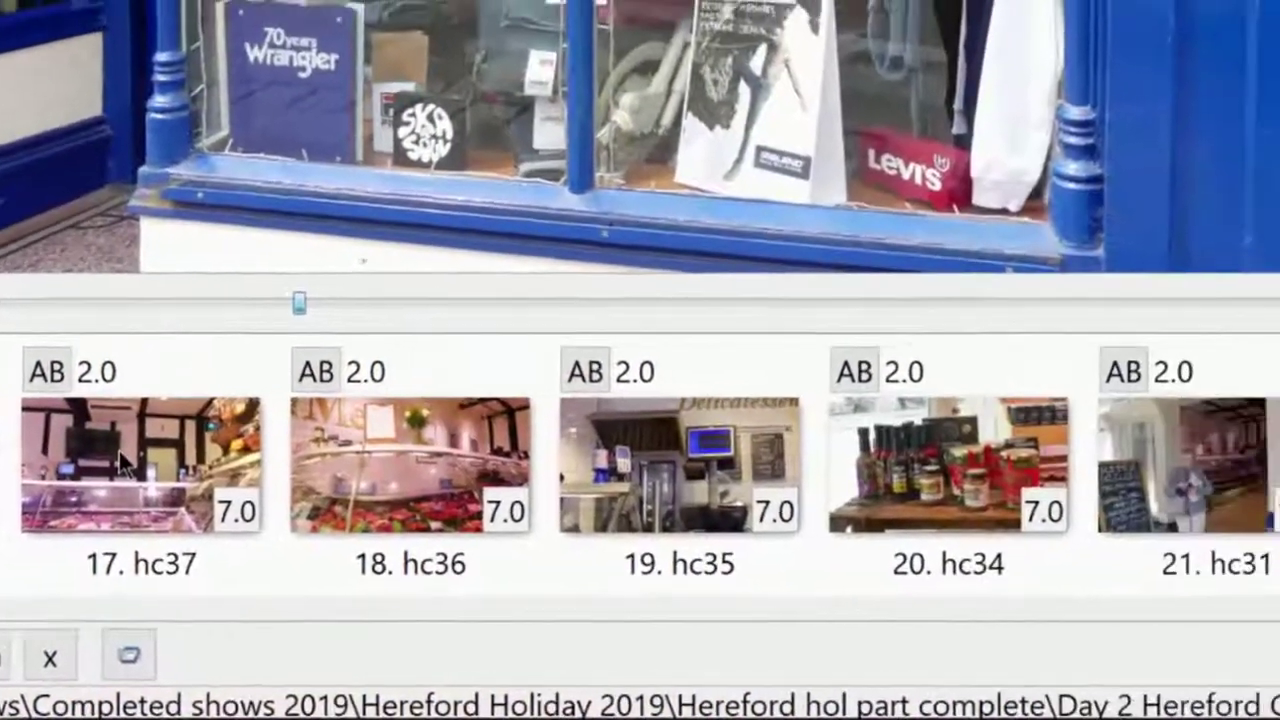
Select slide 17 (hc37) in the slide list
{"action": "left_click", "coordinate": [610, 405]}
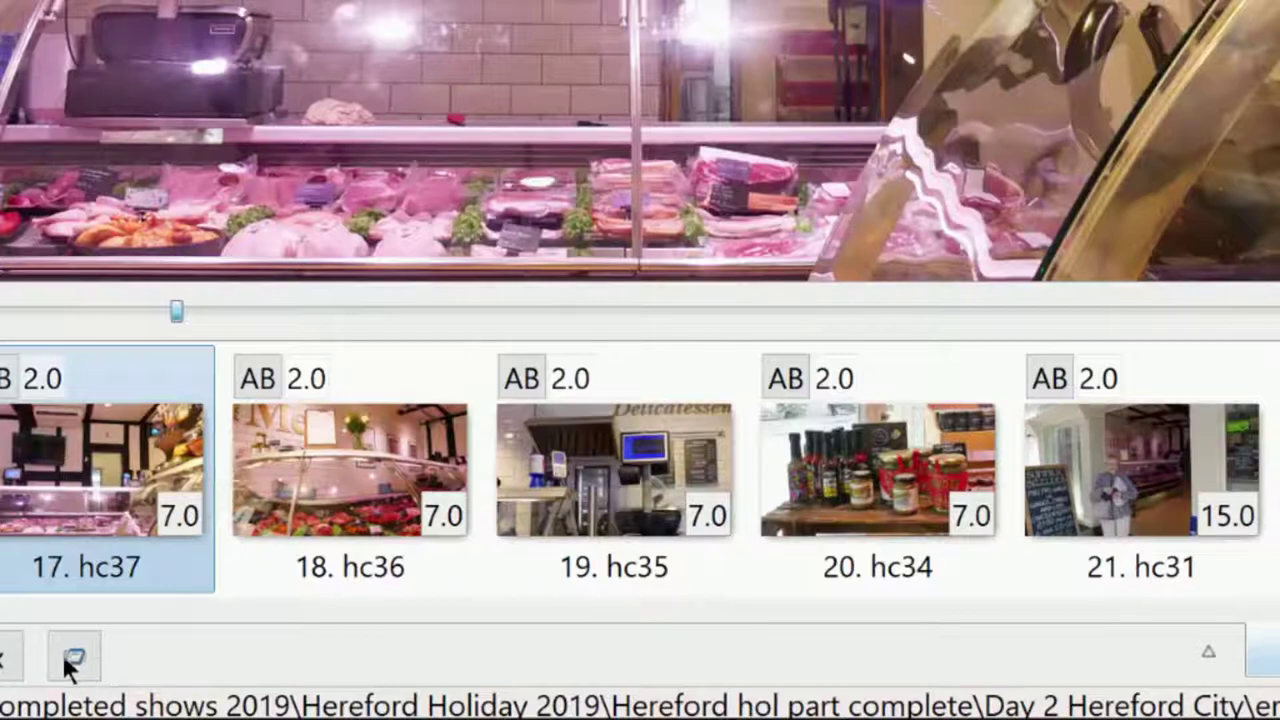